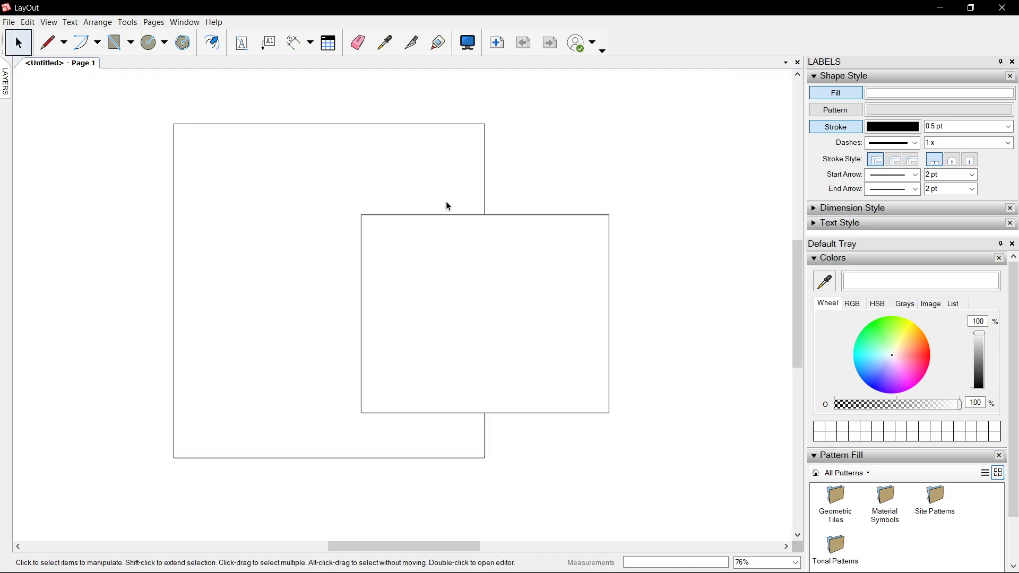
{"action": "scroll", "coordinate": [412, 195], "scroll_direction": "up", "scroll_amount": 3}
{"action": "scroll", "coordinate": [489, 161], "scroll_direction": "down", "scroll_amount": 3}
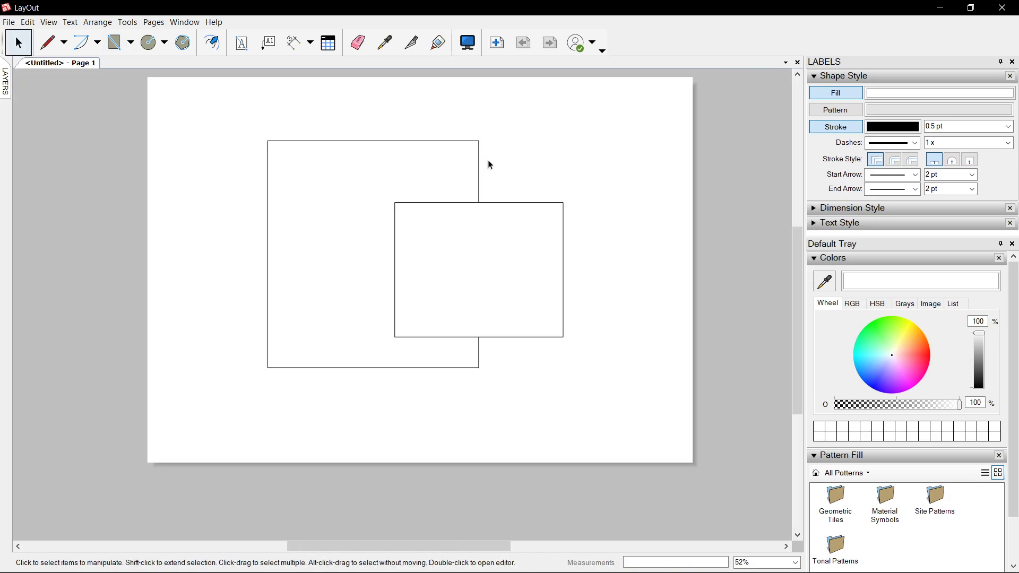
{"action": "scroll", "coordinate": [446, 244], "scroll_direction": "up", "scroll_amount": 1}
{"action": "left_click", "coordinate": [497, 237]}
{"action": "left_click", "coordinate": [573, 143]}
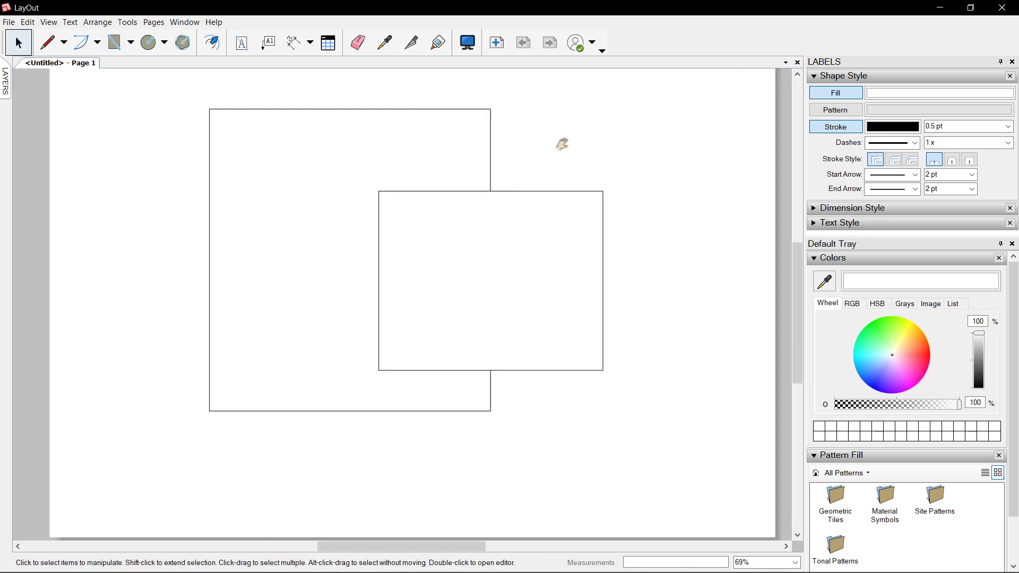
Draw a freehand chain of connected line segments over the two existing rectangles with the Line tool.
{"action": "key", "text": "l"}
{"action": "scroll", "coordinate": [510, 160], "scroll_direction": "up", "scroll_amount": 1}
{"action": "left_click", "coordinate": [448, 180]}
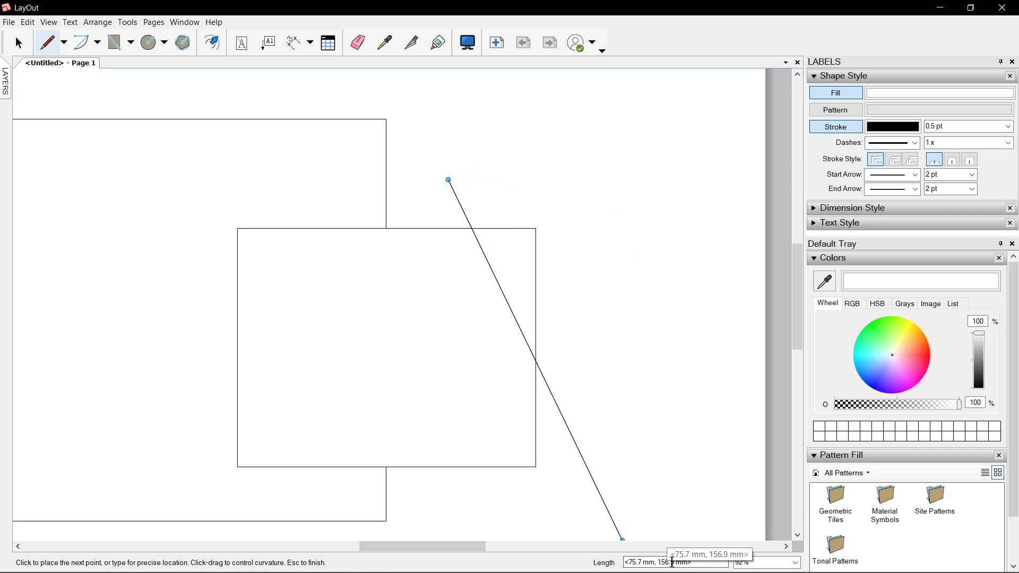
{"action": "left_click", "coordinate": [571, 180]}
{"action": "scroll", "coordinate": [582, 310], "scroll_direction": "down", "scroll_amount": 1}
{"action": "scroll", "coordinate": [579, 324], "scroll_direction": "down", "scroll_amount": 2}
{"action": "left_click", "coordinate": [573, 384]}
{"action": "left_click", "coordinate": [549, 451]}
{"action": "left_click", "coordinate": [382, 417]}
{"action": "left_click", "coordinate": [492, 214]}
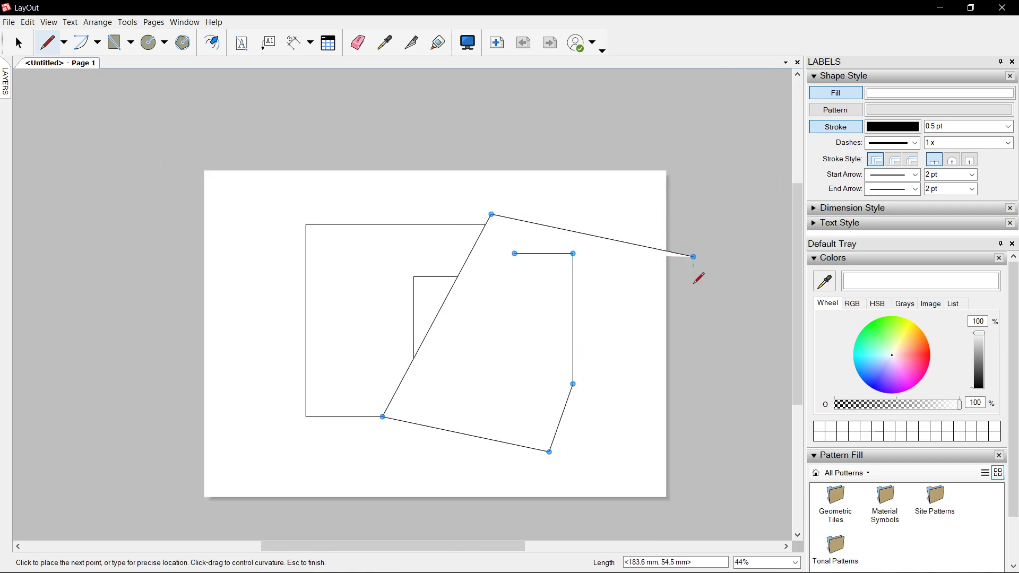
{"action": "left_click", "coordinate": [694, 257]}
{"action": "left_click", "coordinate": [613, 441]}
{"action": "left_click", "coordinate": [422, 358]}
{"action": "left_click", "coordinate": [484, 254]}
{"action": "key", "text": "space"}
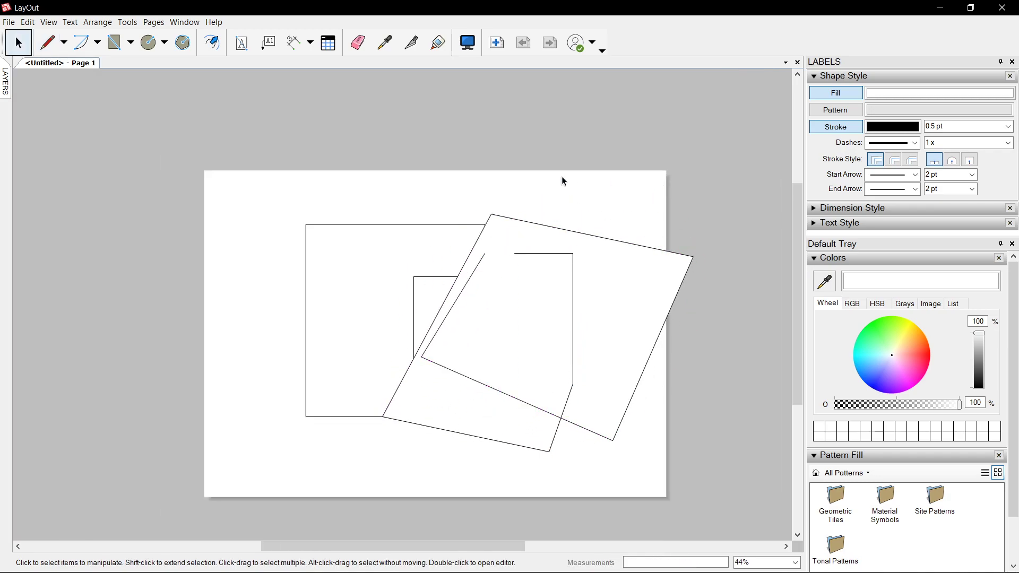
Set the document's length units to decimal centimeters.
{"action": "left_click", "coordinate": [9, 21]}
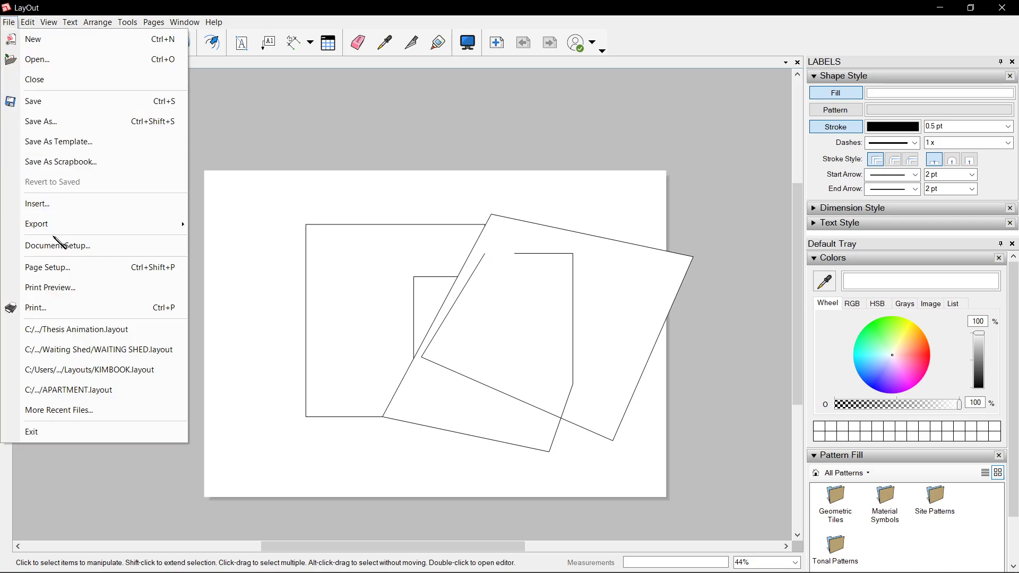
{"action": "left_click", "coordinate": [69, 249]}
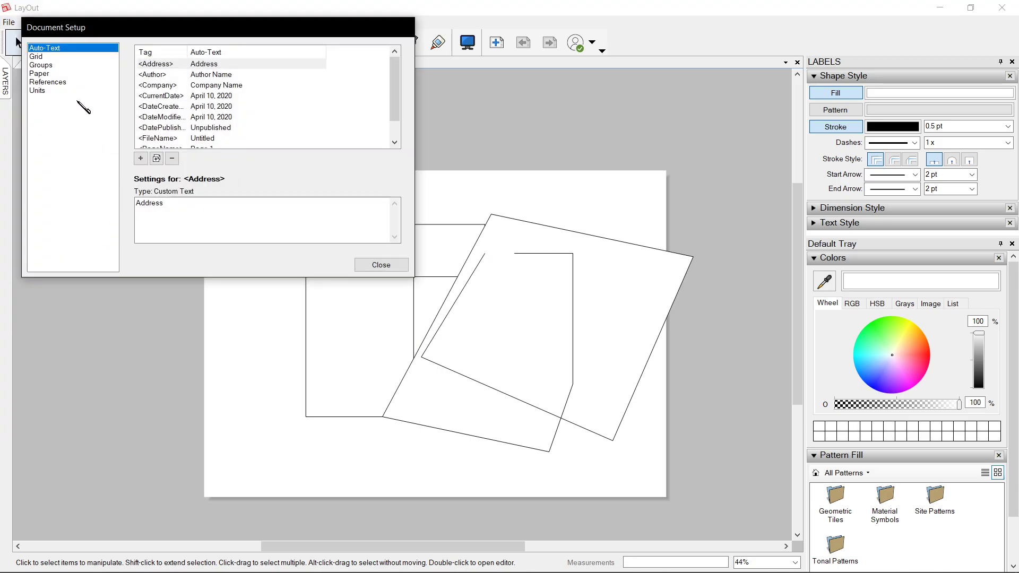
{"action": "left_click", "coordinate": [50, 91]}
{"action": "left_click", "coordinate": [295, 80]}
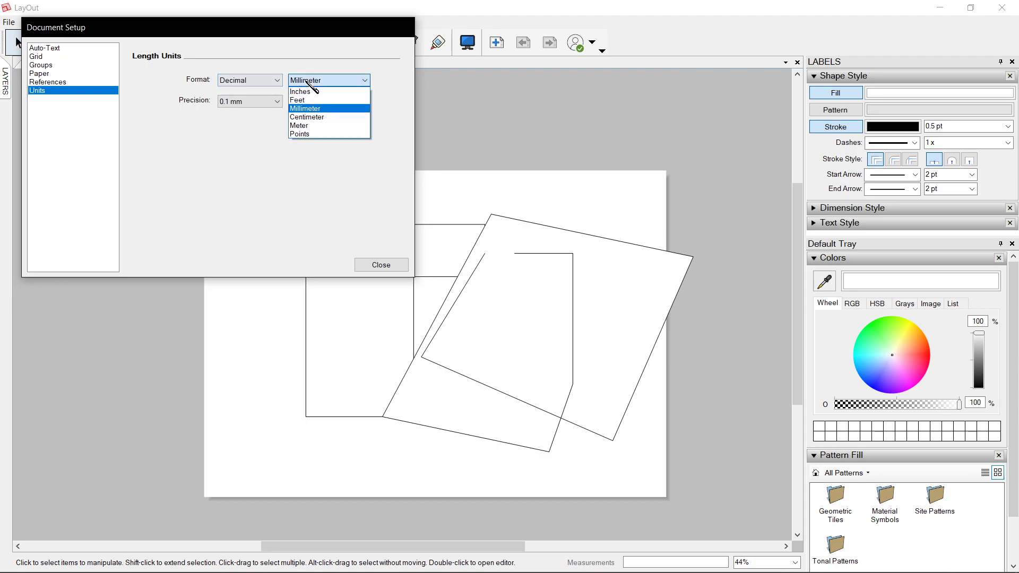
{"action": "left_click", "coordinate": [322, 117]}
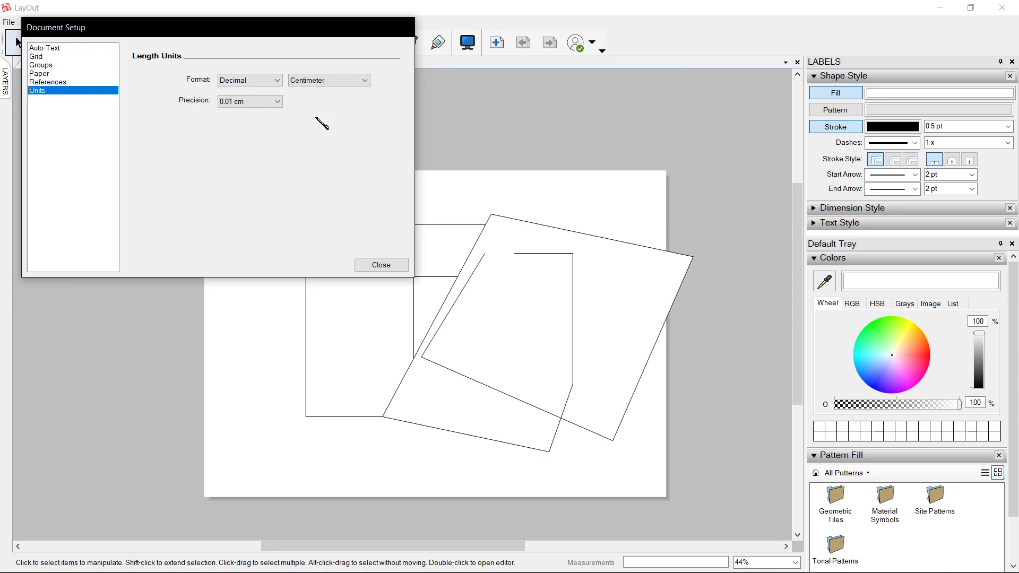
{"action": "left_click", "coordinate": [388, 264]}
Delete all the shapes on the page.
{"action": "left_click_drag", "start_coordinate": [657, 162], "coordinate": [226, 489]}
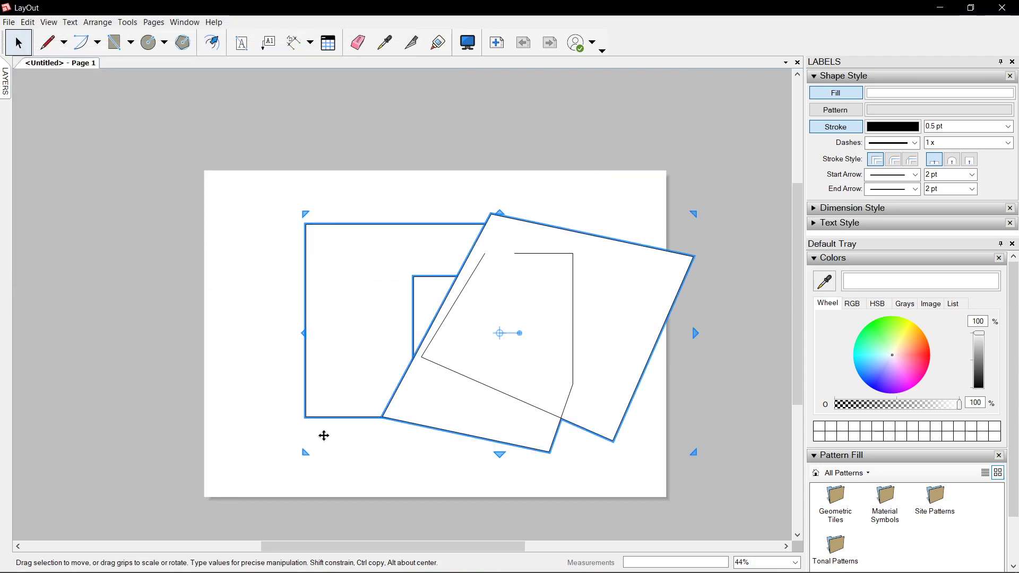
{"action": "scroll", "coordinate": [348, 424], "scroll_direction": "up", "scroll_amount": 3}
{"action": "key", "text": "Delete"}
{"action": "scroll", "coordinate": [448, 292], "scroll_direction": "up", "scroll_amount": 4}
{"action": "mouse_move", "coordinate": [515, 248]}
{"action": "middle_mouse_down"}
{"action": "mouse_move", "coordinate": [373, 308]}
{"action": "mouse_move", "coordinate": [425, 298]}
{"action": "mouse_move", "coordinate": [506, 223]}
{"action": "mouse_move", "coordinate": [475, 232]}
{"action": "middle_mouse_up"}
{"action": "scroll", "coordinate": [373, 309], "scroll_direction": "down", "scroll_amount": 5}
{"action": "scroll", "coordinate": [512, 206], "scroll_direction": "up", "scroll_amount": 3}
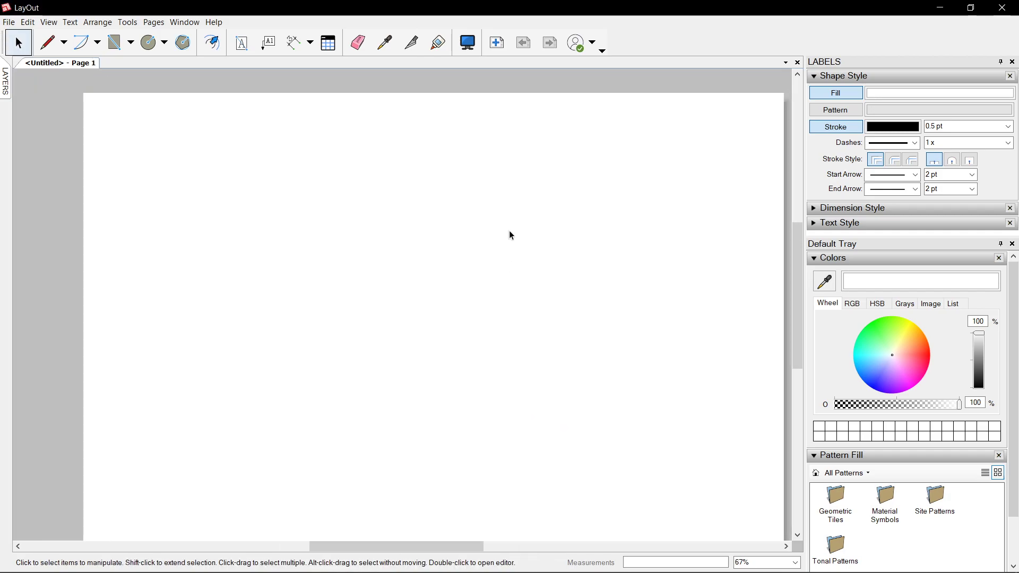
Draw the wide lower part of a floor plan outline with horizontal and vertical lines, leaving a gap in its upper edge.
{"action": "key", "text": "l"}
{"action": "left_click", "coordinate": [498, 206]}
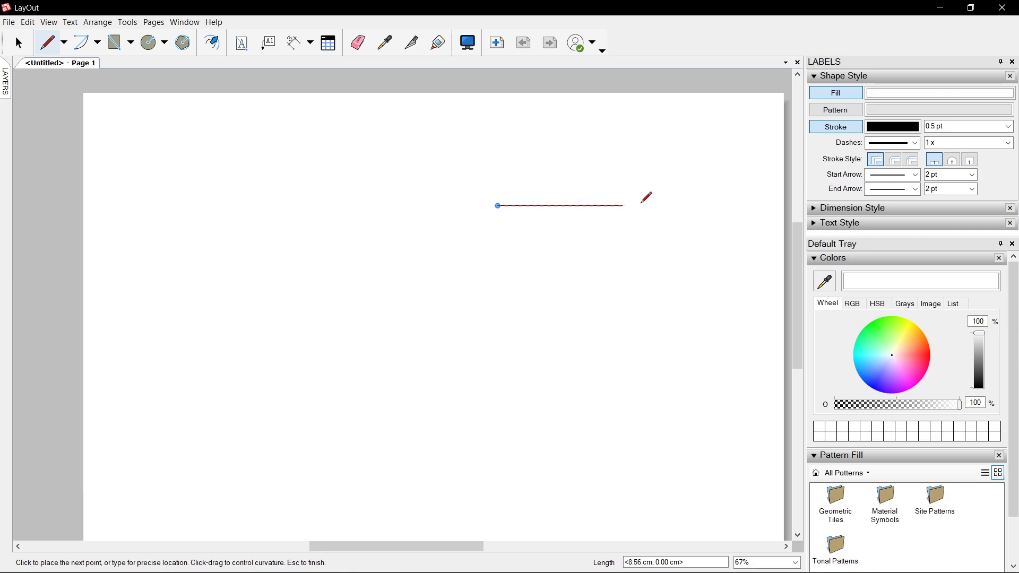
{"action": "scroll", "coordinate": [637, 202], "scroll_direction": "up", "scroll_amount": 1}
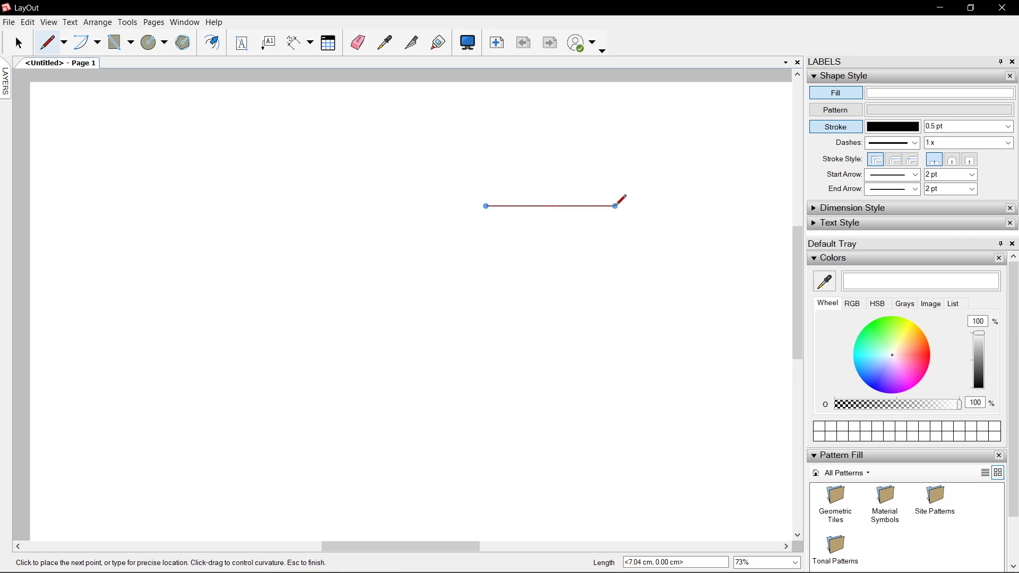
{"action": "left_click", "coordinate": [579, 206]}
{"action": "scroll", "coordinate": [605, 308], "scroll_direction": "down", "scroll_amount": 3}
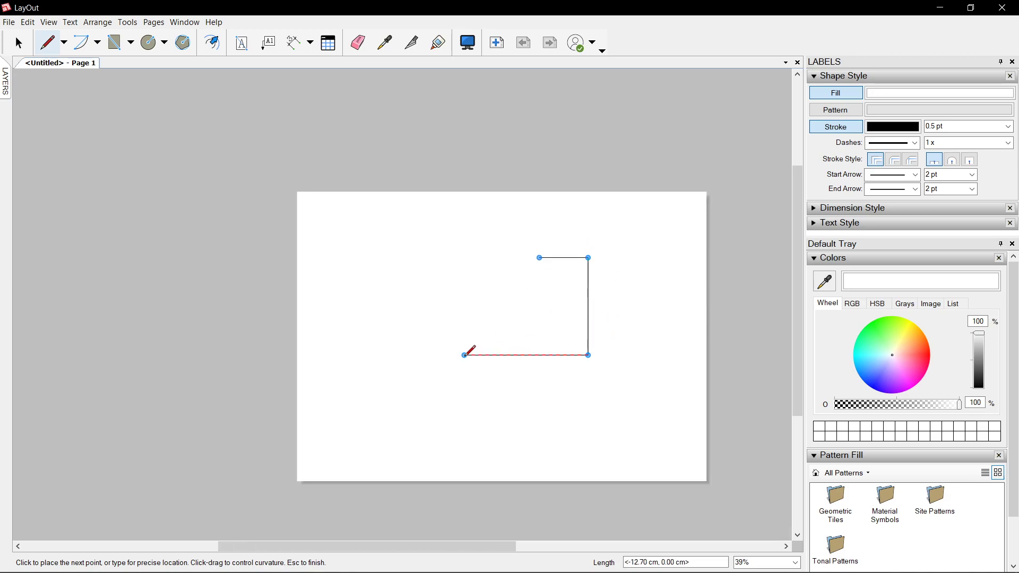
{"action": "key", "text": "Return"}
{"action": "scroll", "coordinate": [473, 304], "scroll_direction": "up", "scroll_amount": 2}
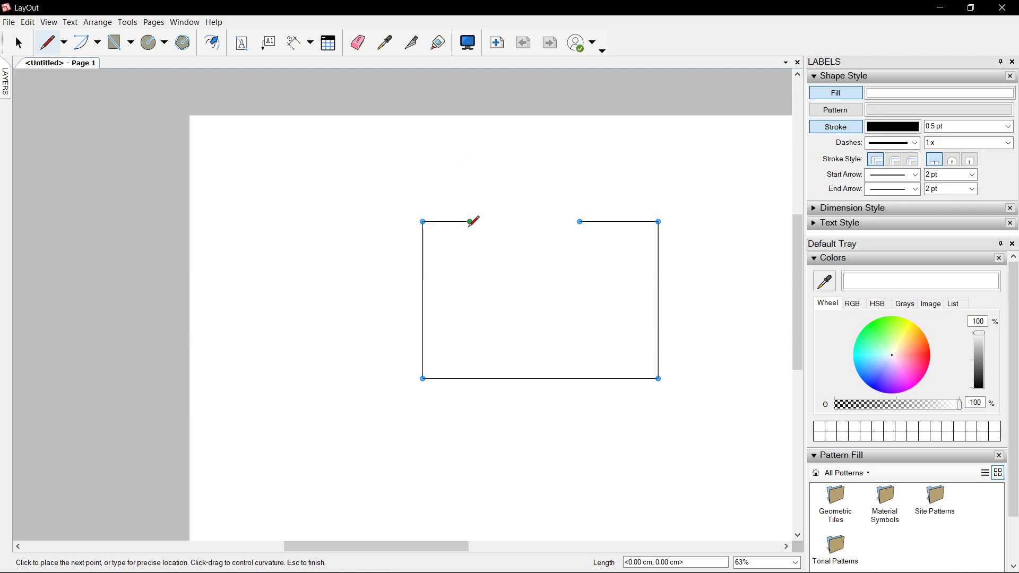
{"action": "key", "text": "Return"}
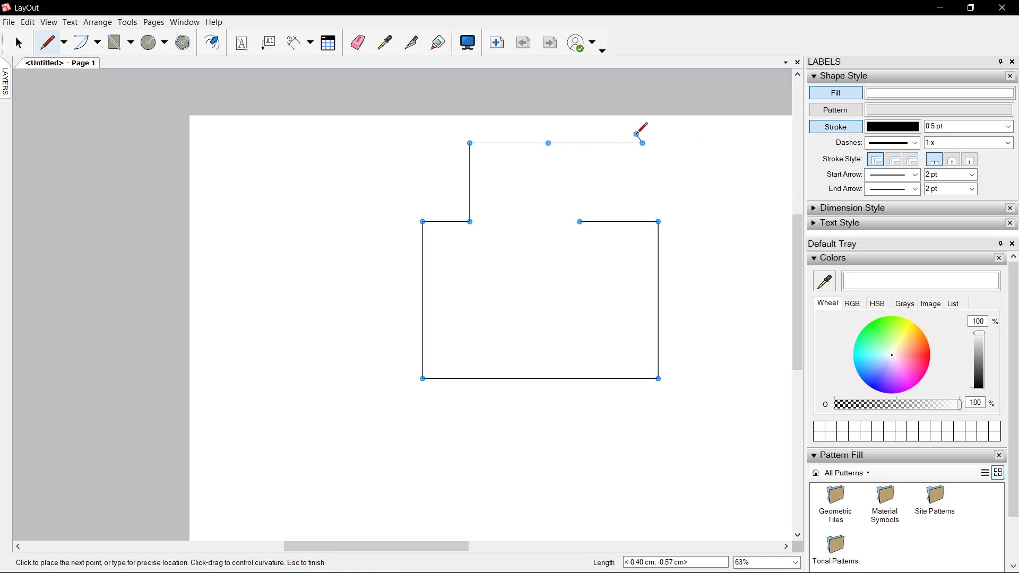
Complete the narrower upper part of the outline with a 7 cm top edge and close it at the start point.
{"action": "scroll", "coordinate": [567, 142], "scroll_direction": "up", "scroll_amount": 2}
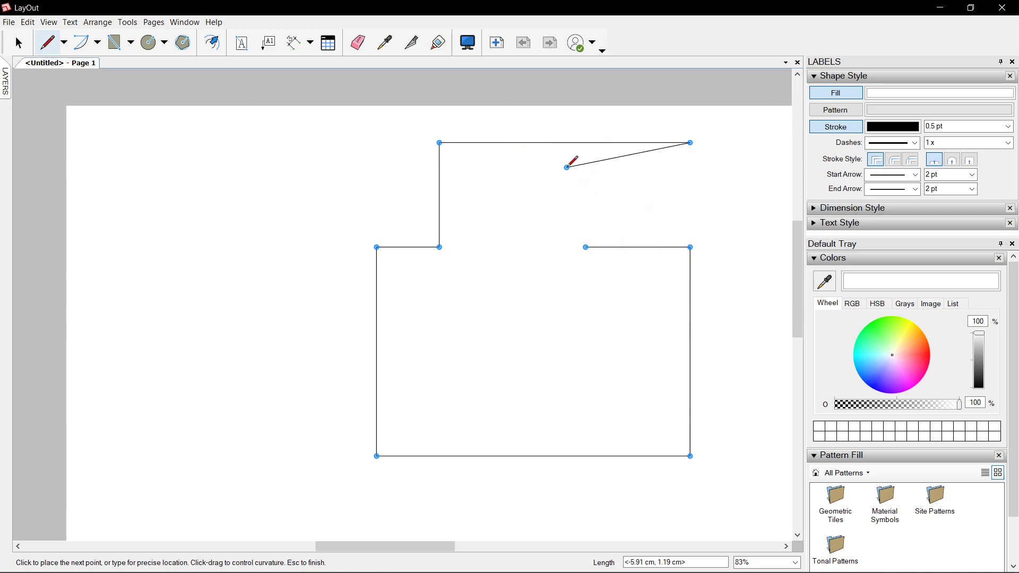
{"action": "scroll", "coordinate": [584, 141], "scroll_direction": "up", "scroll_amount": 2}
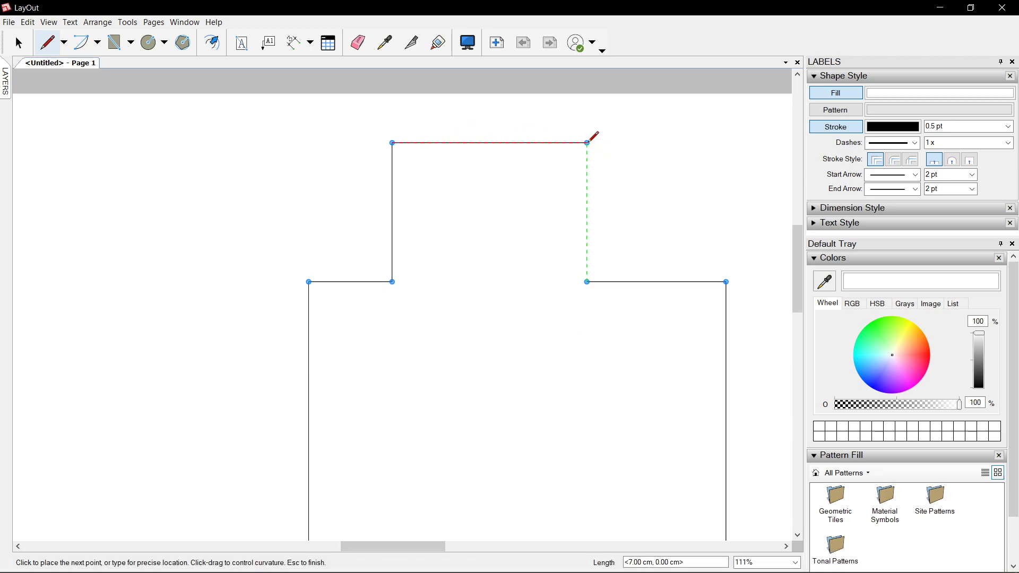
{"action": "left_click", "coordinate": [587, 282]}
{"action": "scroll", "coordinate": [451, 236], "scroll_direction": "down", "scroll_amount": 1}
{"action": "key", "text": "space"}
{"action": "scroll", "coordinate": [565, 296], "scroll_direction": "down", "scroll_amount": 4}
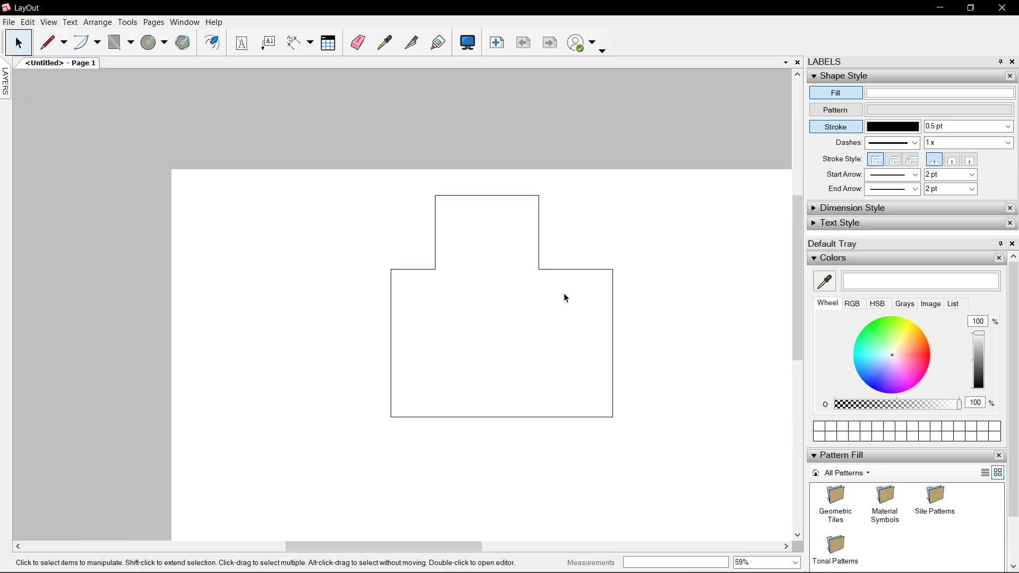
{"action": "left_click", "coordinate": [573, 289]}
{"action": "middle_click_drag", "start_coordinate": [573, 289], "coordinate": [569, 235]}
{"action": "scroll", "coordinate": [579, 221], "scroll_direction": "up", "scroll_amount": 1}
{"action": "left_click_drag", "start_coordinate": [578, 221], "coordinate": [573, 274]}
{"action": "left_click", "coordinate": [624, 253]}
{"action": "scroll", "coordinate": [622, 256], "scroll_direction": "up", "scroll_amount": 5}
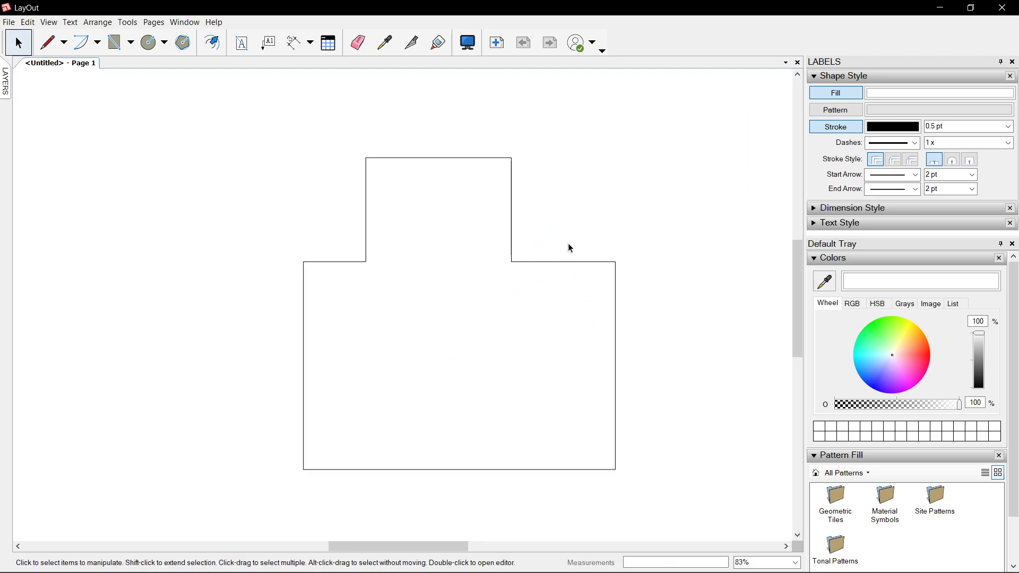
Offset the floor plan outline inward by 0.15 cm to form the wall thickness.
{"action": "middle_click_drag", "start_coordinate": [512, 246], "coordinate": [552, 176]}
{"action": "left_click", "coordinate": [214, 42]}
{"action": "middle_click_drag", "start_coordinate": [488, 150], "coordinate": [494, 179]}
{"action": "left_click", "coordinate": [532, 96]}
{"action": "type", "text": ".15"}
{"action": "key", "text": "Return"}
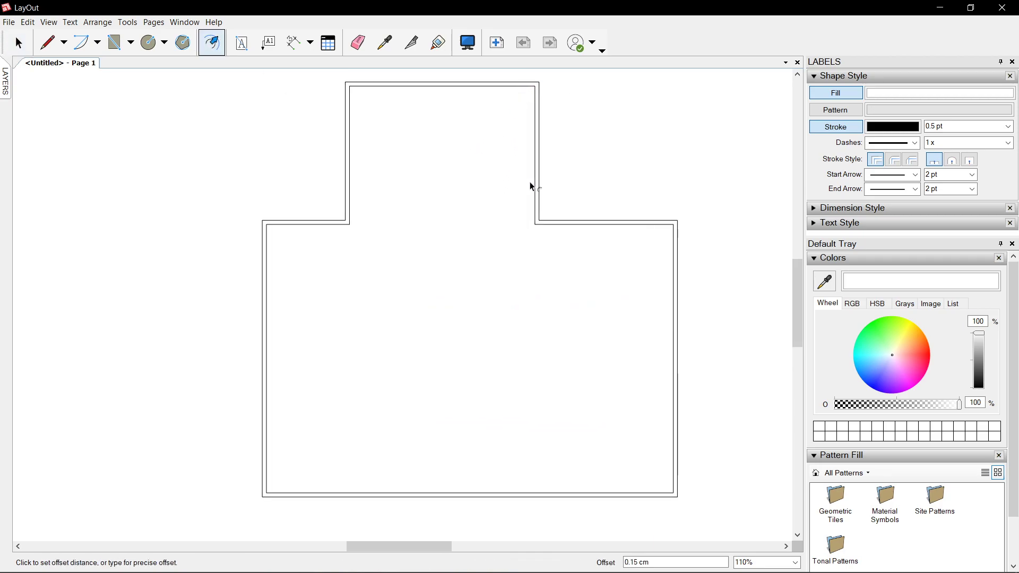
{"action": "left_click", "coordinate": [568, 189]}
Try moving the inner outline away from the outer one, and undo the move.
{"action": "scroll", "coordinate": [583, 221], "scroll_direction": "up", "scroll_amount": 5}
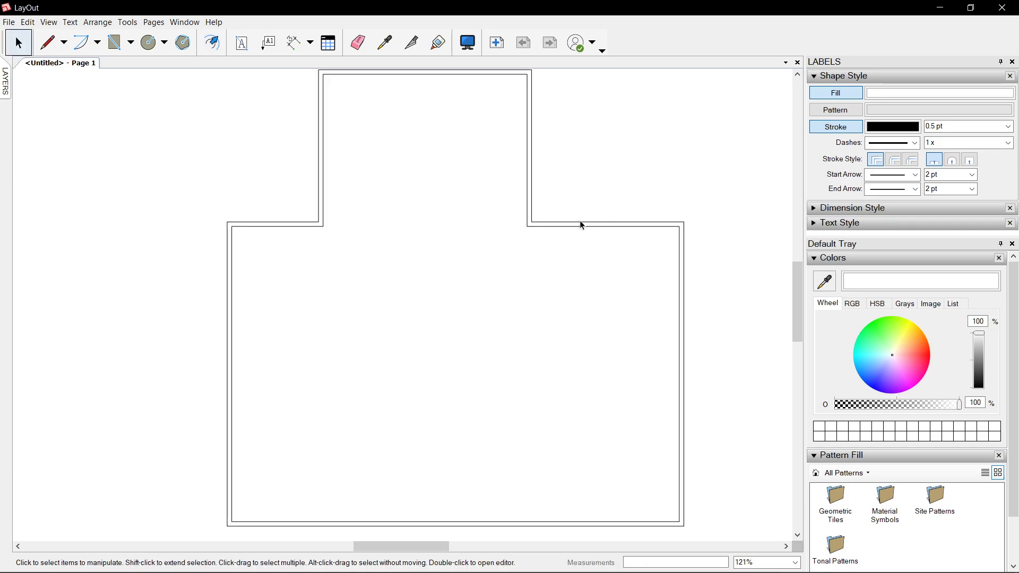
{"action": "scroll", "coordinate": [556, 223], "scroll_direction": "down", "scroll_amount": 5}
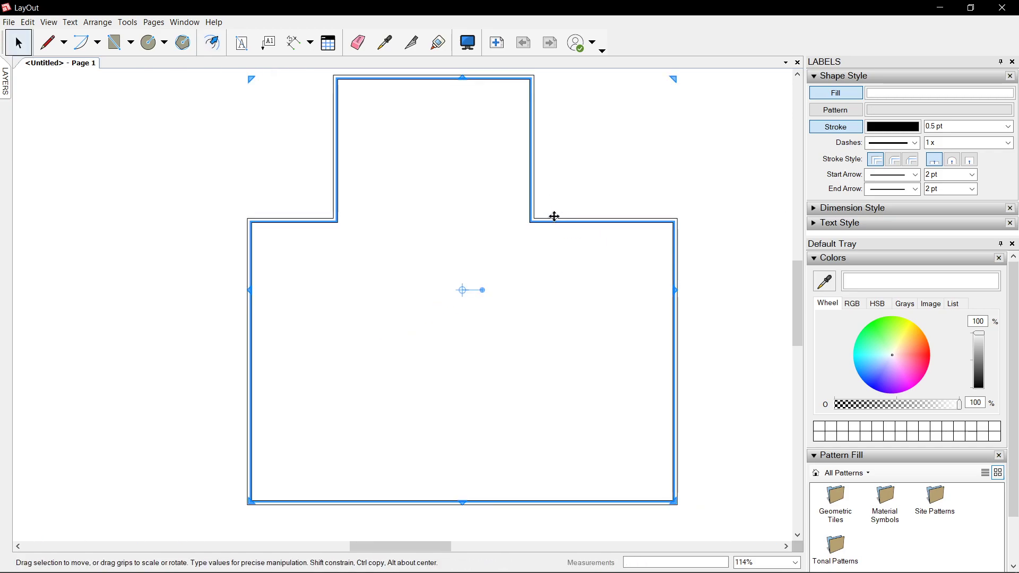
{"action": "scroll", "coordinate": [524, 250], "scroll_direction": "up", "scroll_amount": 3}
{"action": "left_click_drag", "start_coordinate": [521, 256], "coordinate": [505, 353]}
{"action": "scroll", "coordinate": [549, 243], "scroll_direction": "down", "scroll_amount": 3}
{"action": "scroll", "coordinate": [550, 243], "scroll_direction": "up", "scroll_amount": 3}
{"action": "key", "text": "ctrl+z"}
{"action": "double_click", "coordinate": [535, 253]}
{"action": "key", "text": "Escape"}
{"action": "scroll", "coordinate": [572, 196], "scroll_direction": "down", "scroll_amount": 1}
Fill the inner outline with light green and the outer outline with orange.
{"action": "left_click", "coordinate": [529, 197]}
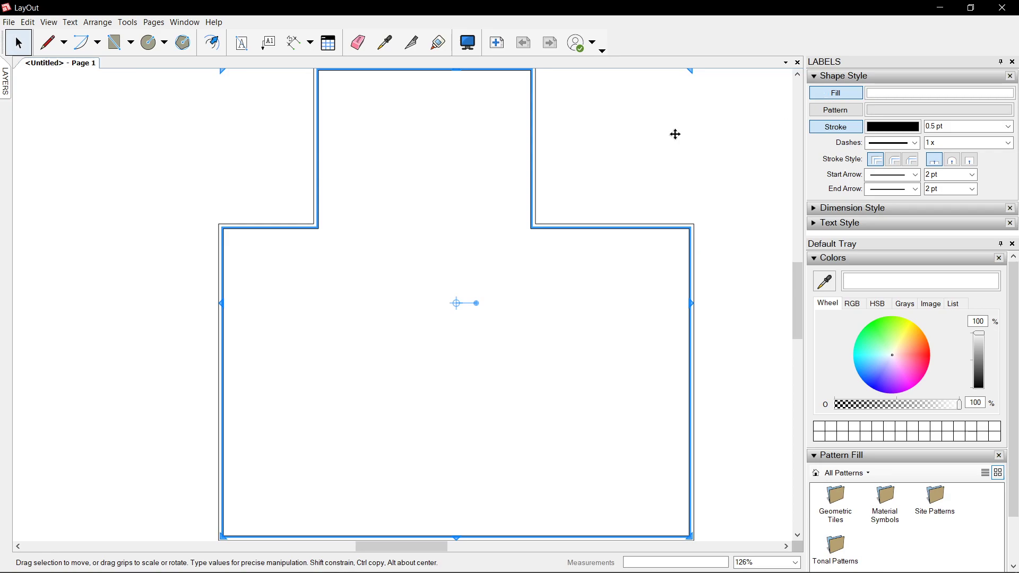
{"action": "scroll", "coordinate": [586, 154], "scroll_direction": "down", "scroll_amount": 2}
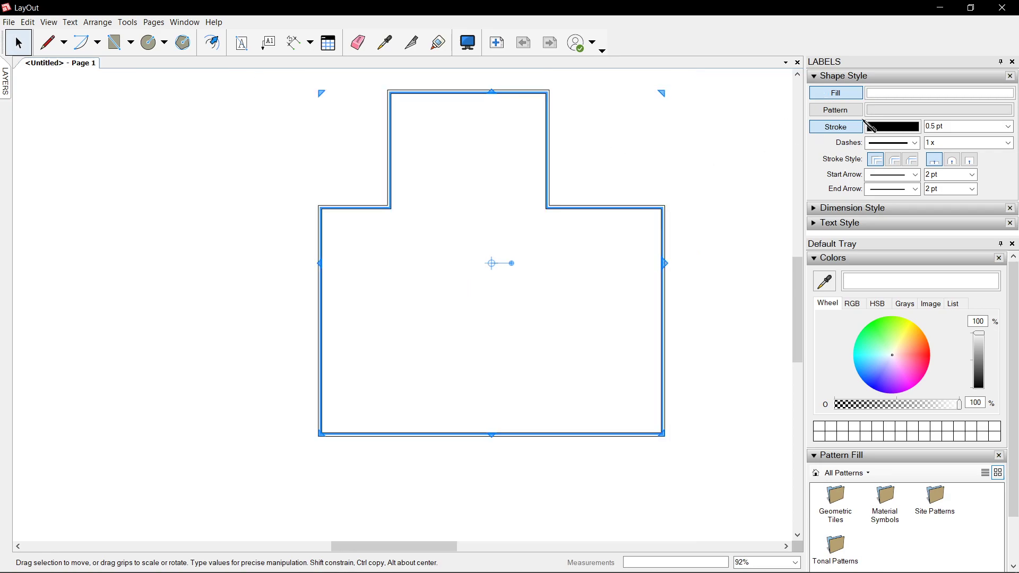
{"action": "left_click", "coordinate": [884, 342]}
{"action": "scroll", "coordinate": [550, 208], "scroll_direction": "up", "scroll_amount": 3}
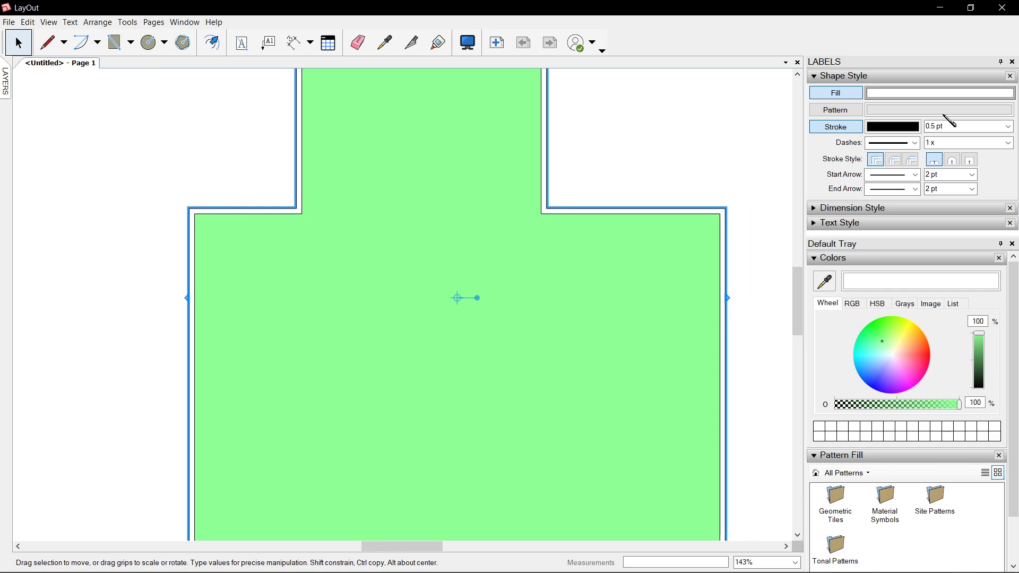
{"action": "left_click", "coordinate": [922, 357]}
{"action": "scroll", "coordinate": [584, 233], "scroll_direction": "down", "scroll_amount": 3}
Try moving the green inner shape off the orange outer shape, and undo the move.
{"action": "left_click", "coordinate": [560, 253]}
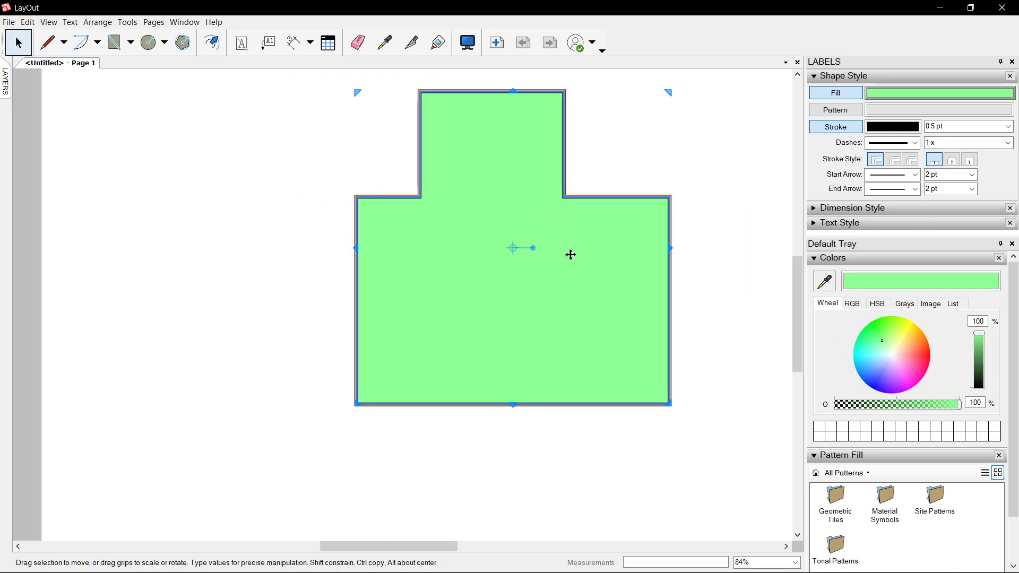
{"action": "left_click_drag", "start_coordinate": [537, 235], "coordinate": [306, 393]}
{"action": "key", "text": "ctrl+z"}
{"action": "key", "text": "Escape"}
Turn off the fill of both the inner and outer outlines.
{"action": "scroll", "coordinate": [568, 221], "scroll_direction": "up", "scroll_amount": 3}
{"action": "left_click", "coordinate": [571, 219]}
{"action": "middle_click_drag", "start_coordinate": [626, 126], "coordinate": [614, 164]}
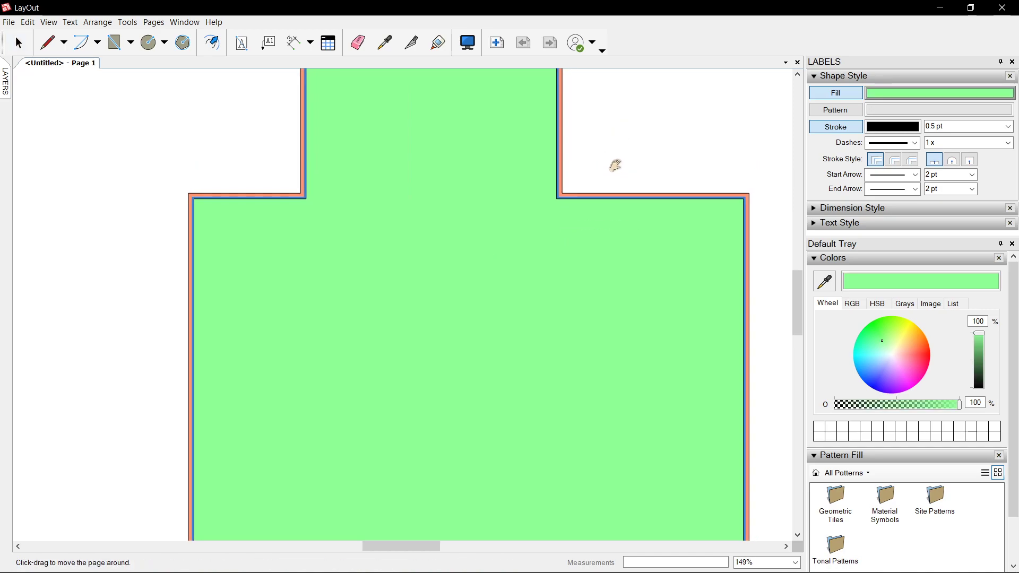
{"action": "left_click", "coordinate": [849, 97]}
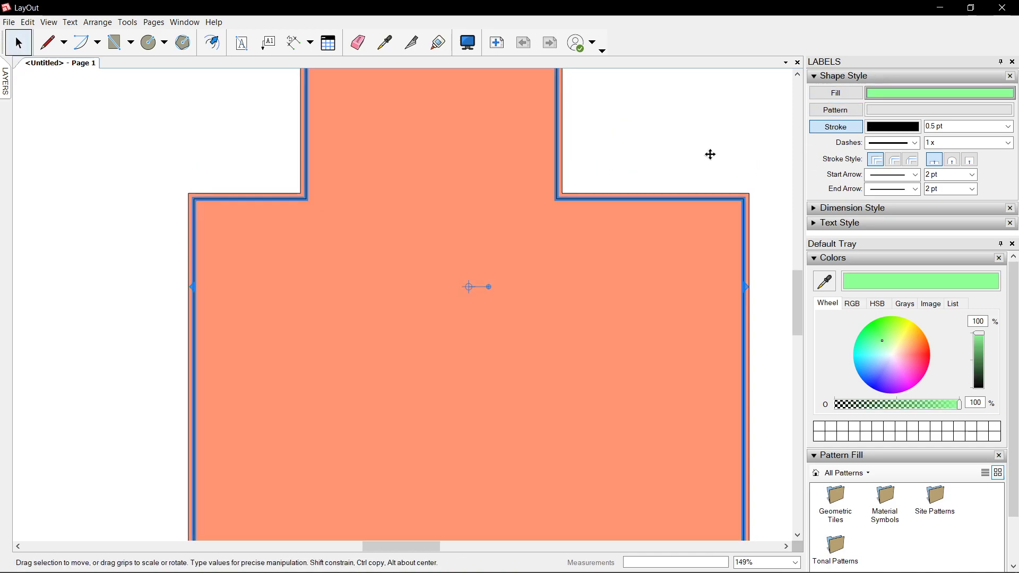
{"action": "left_click", "coordinate": [591, 193]}
{"action": "left_click", "coordinate": [837, 92]}
{"action": "scroll", "coordinate": [576, 173], "scroll_direction": "down", "scroll_amount": 3}
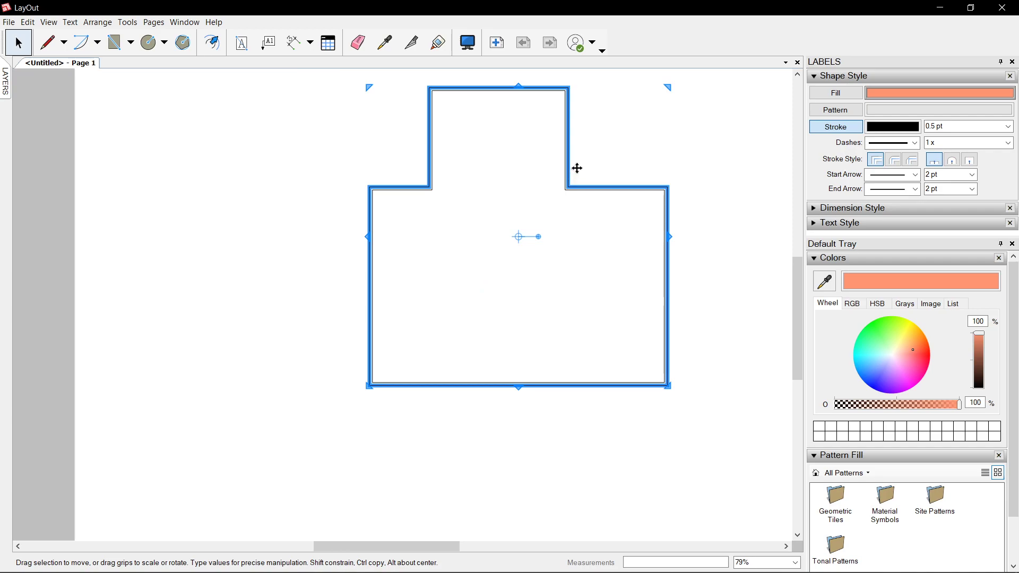
Draw a small rectangle spanning the wall thickness in the plan's top wall, near its left corner.
{"action": "scroll", "coordinate": [576, 172], "scroll_direction": "up", "scroll_amount": 5}
{"action": "key", "text": "r"}
{"action": "left_click", "coordinate": [395, 111]}
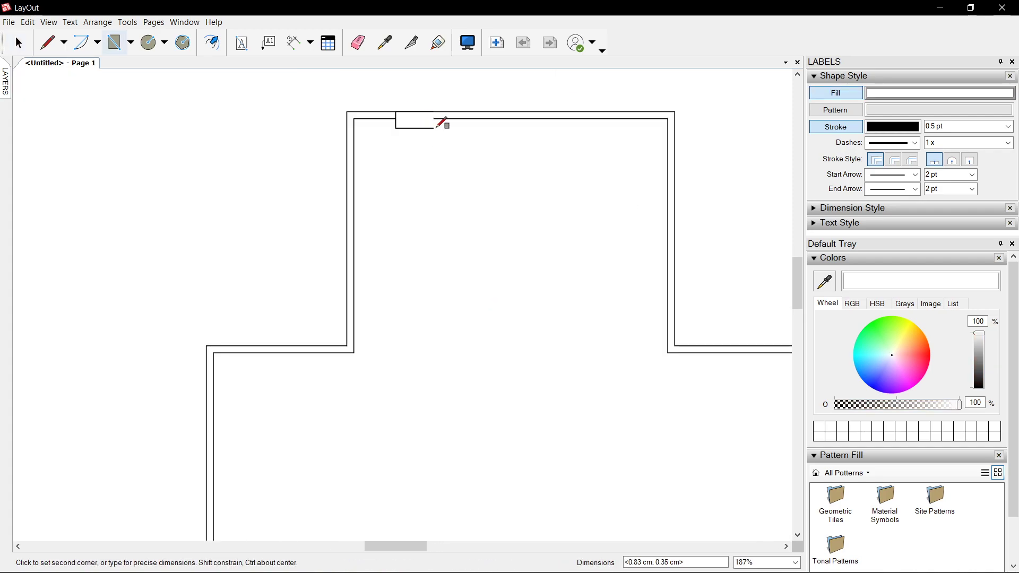
{"action": "left_click", "coordinate": [453, 118]}
{"action": "scroll", "coordinate": [393, 84], "scroll_direction": "up", "scroll_amount": 5}
{"action": "key", "text": "space"}
Split the lines at the small rectangle's corners and erase line segments crossing the wall opening.
{"action": "left_click", "coordinate": [411, 42]}
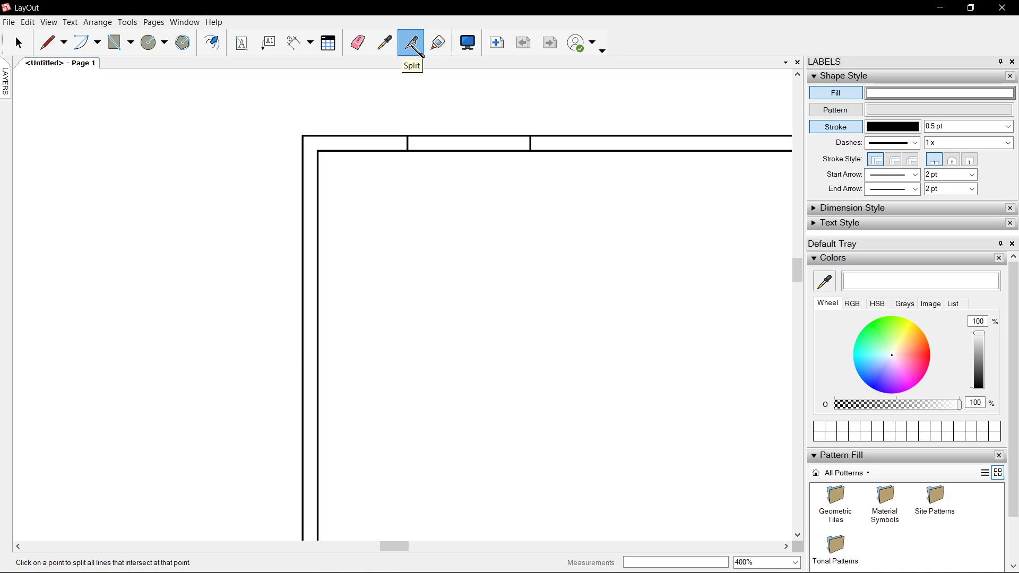
{"action": "left_click", "coordinate": [408, 136]}
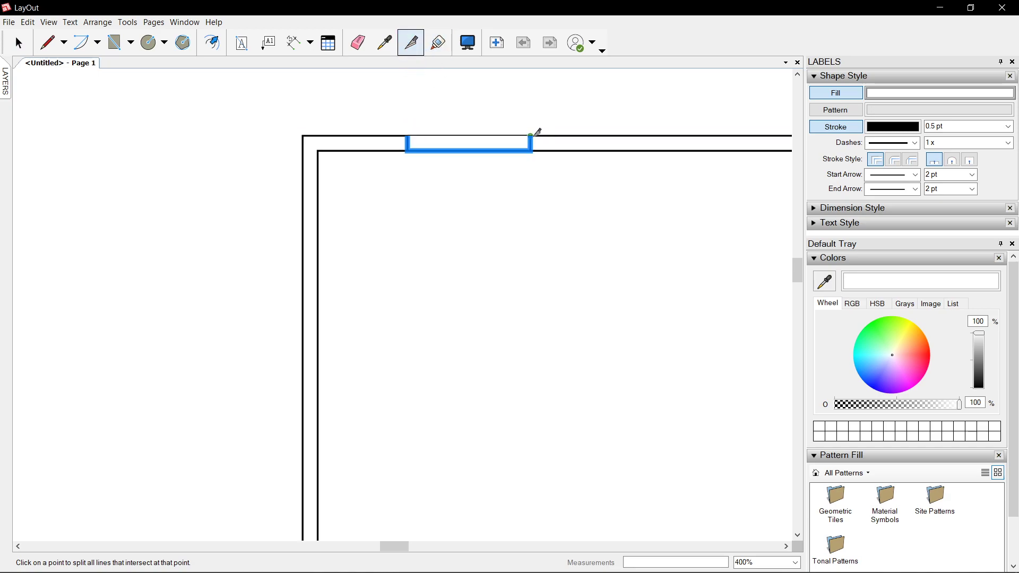
{"action": "left_click", "coordinate": [408, 151]}
{"action": "key", "text": "e"}
{"action": "left_click_drag", "start_coordinate": [479, 162], "coordinate": [482, 93]}
{"action": "key", "text": "space"}
Erase the remaining line segments between the two wall ends to clear the opening.
{"action": "scroll", "coordinate": [401, 161], "scroll_direction": "down", "scroll_amount": 3}
{"action": "scroll", "coordinate": [438, 146], "scroll_direction": "up", "scroll_amount": 2}
{"action": "left_click", "coordinate": [438, 145]}
{"action": "scroll", "coordinate": [438, 145], "scroll_direction": "up", "scroll_amount": 4}
{"action": "key", "text": "e"}
{"action": "left_click_drag", "start_coordinate": [449, 138], "coordinate": [446, 181]}
{"action": "key", "text": "space"}
Try moving the separate wall lines around the opening, and undo the moves.
{"action": "scroll", "coordinate": [444, 180], "scroll_direction": "down", "scroll_amount": 5}
{"action": "scroll", "coordinate": [444, 179], "scroll_direction": "down", "scroll_amount": 3}
{"action": "scroll", "coordinate": [413, 176], "scroll_direction": "up", "scroll_amount": 3}
{"action": "left_click", "coordinate": [416, 174]}
{"action": "scroll", "coordinate": [416, 175], "scroll_direction": "up", "scroll_amount": 8}
{"action": "left_click_drag", "start_coordinate": [384, 138], "coordinate": [454, 237]}
{"action": "left_click_drag", "start_coordinate": [413, 168], "coordinate": [527, 243]}
{"action": "key", "text": "ctrl+z"}
{"action": "scroll", "coordinate": [439, 181], "scroll_direction": "down", "scroll_amount": 3}
{"action": "left_click", "coordinate": [586, 180]}
{"action": "left_click_drag", "start_coordinate": [586, 180], "coordinate": [480, 206]}
{"action": "key", "text": "ctrl+z"}
{"action": "left_click", "coordinate": [631, 242]}
{"action": "scroll", "coordinate": [630, 160], "scroll_direction": "up", "scroll_amount": 2}
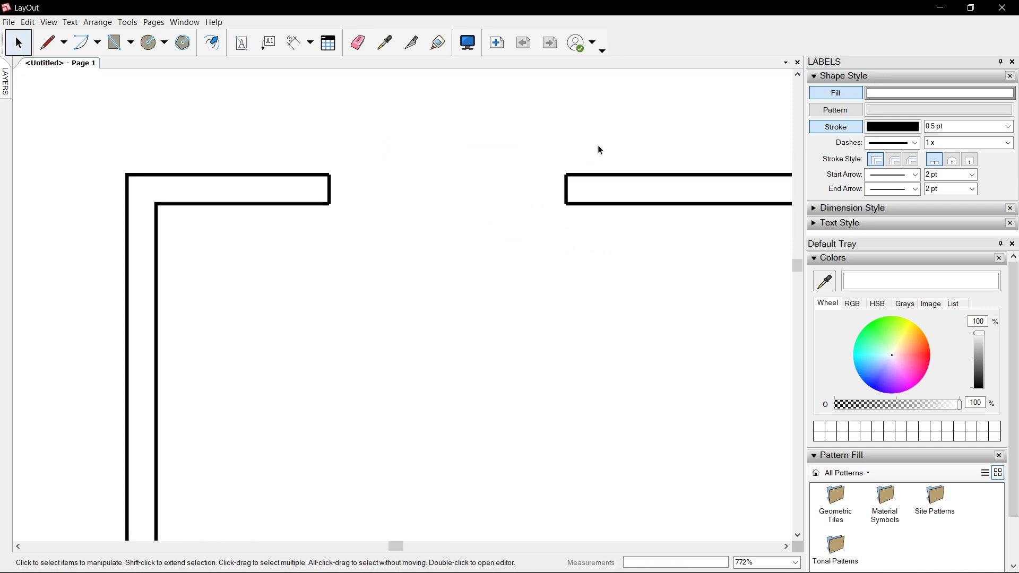
Join the outer wall line, the inner wall line and the end caps at the opening into one closed shape.
{"action": "left_click", "coordinate": [438, 42]}
{"action": "left_click", "coordinate": [575, 176]}
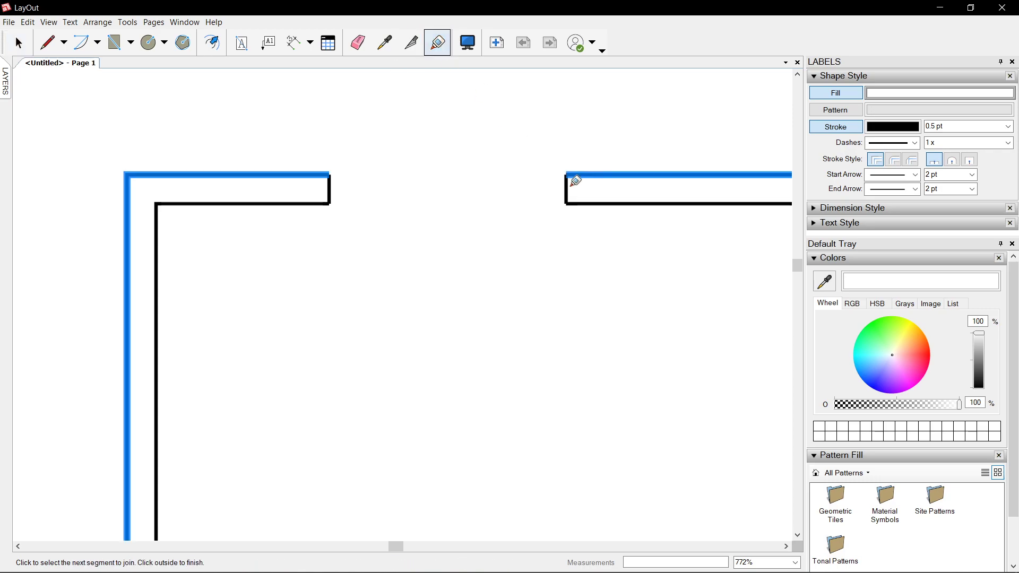
{"action": "left_click", "coordinate": [582, 205]}
{"action": "left_click", "coordinate": [330, 196]}
{"action": "left_click", "coordinate": [352, 154]}
{"action": "scroll", "coordinate": [356, 151], "scroll_direction": "down", "scroll_amount": 12}
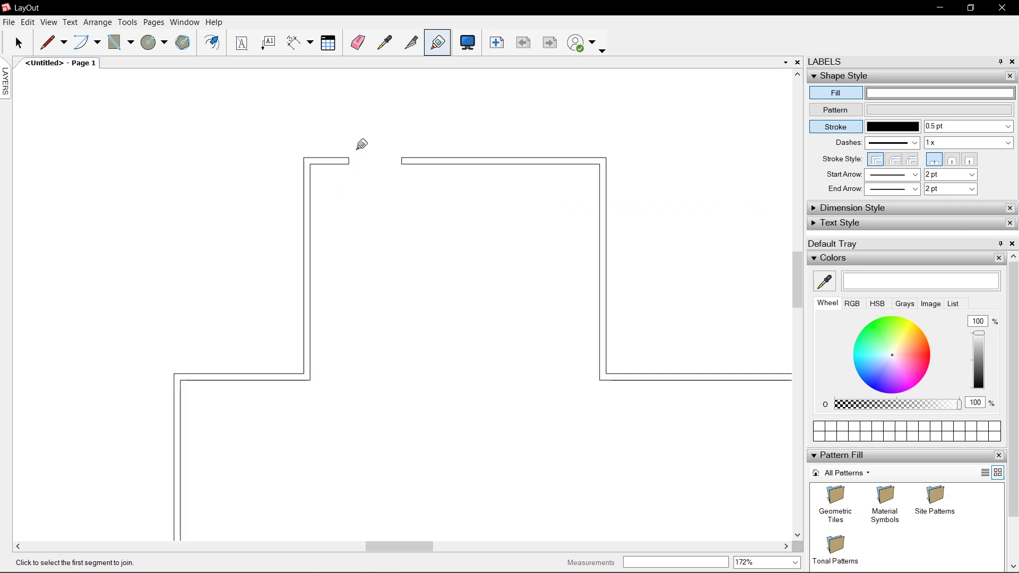
{"action": "key", "text": "space"}
Select the joined wall outline and examine it around the opening in the top wall.
{"action": "scroll", "coordinate": [404, 178], "scroll_direction": "up", "scroll_amount": 2}
{"action": "left_click", "coordinate": [416, 148]}
{"action": "scroll", "coordinate": [416, 149], "scroll_direction": "down", "scroll_amount": 3}
{"action": "double_click", "coordinate": [416, 149]}
{"action": "left_click", "coordinate": [517, 269]}
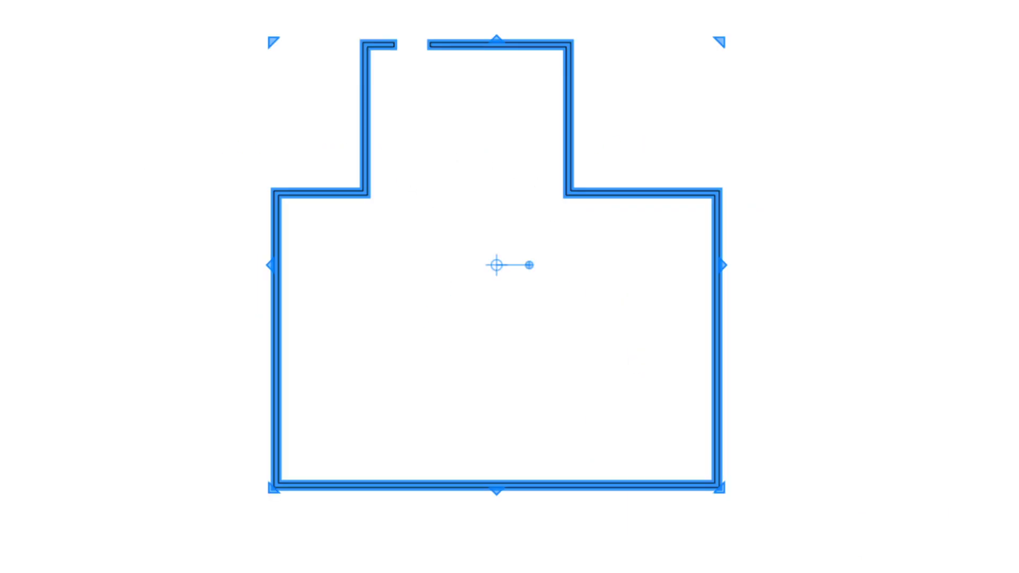
{"action": "scroll", "coordinate": [570, 47], "scroll_direction": "up", "scroll_amount": 3}
{"action": "left_click_drag", "start_coordinate": [501, 50], "coordinate": [676, 54]}
{"action": "scroll", "coordinate": [483, 51], "scroll_direction": "up", "scroll_amount": 6}
{"action": "left_click", "coordinate": [514, 1]}
{"action": "left_click", "coordinate": [546, 55]}
{"action": "left_click_drag", "start_coordinate": [573, 49], "coordinate": [565, 190]}
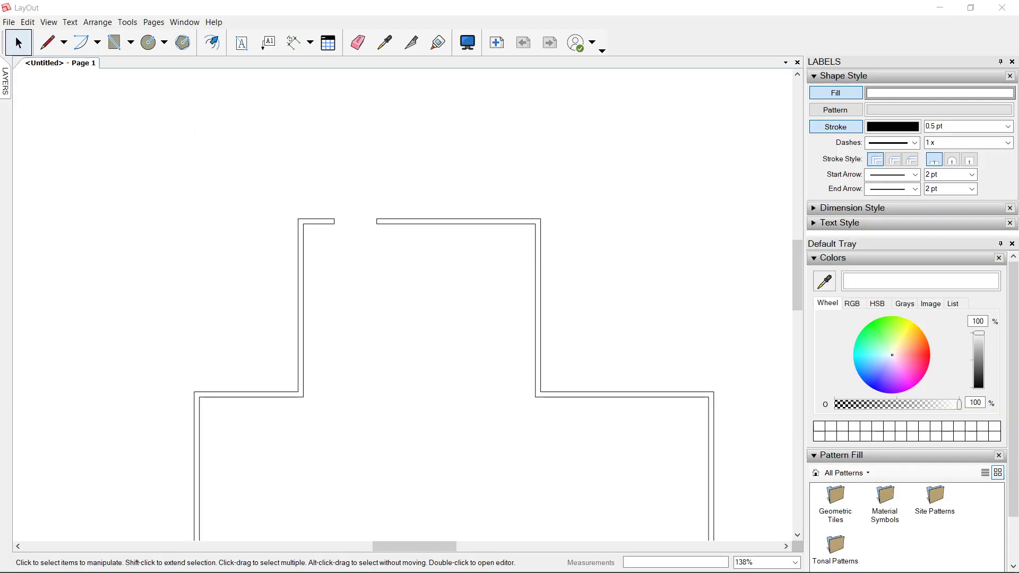
Turn on the fill for the joined wall outline.
{"action": "scroll", "coordinate": [502, 288], "scroll_direction": "down", "scroll_amount": 2}
{"action": "scroll", "coordinate": [542, 265], "scroll_direction": "up", "scroll_amount": 3}
{"action": "left_click", "coordinate": [524, 307]}
{"action": "middle_click_drag", "start_coordinate": [524, 306], "coordinate": [515, 132]}
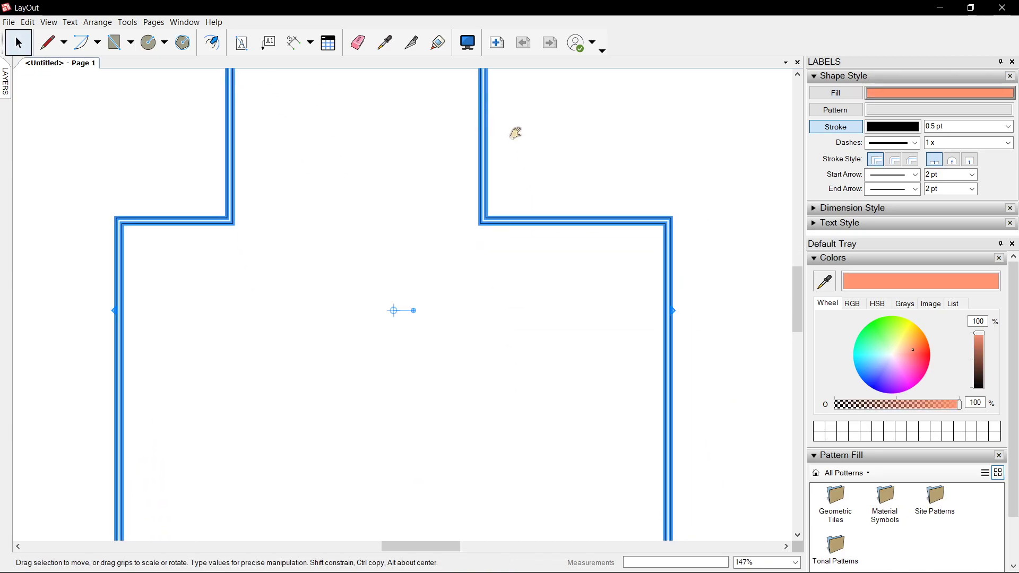
{"action": "left_click", "coordinate": [843, 97]}
{"action": "scroll", "coordinate": [587, 189], "scroll_direction": "down", "scroll_amount": 3}
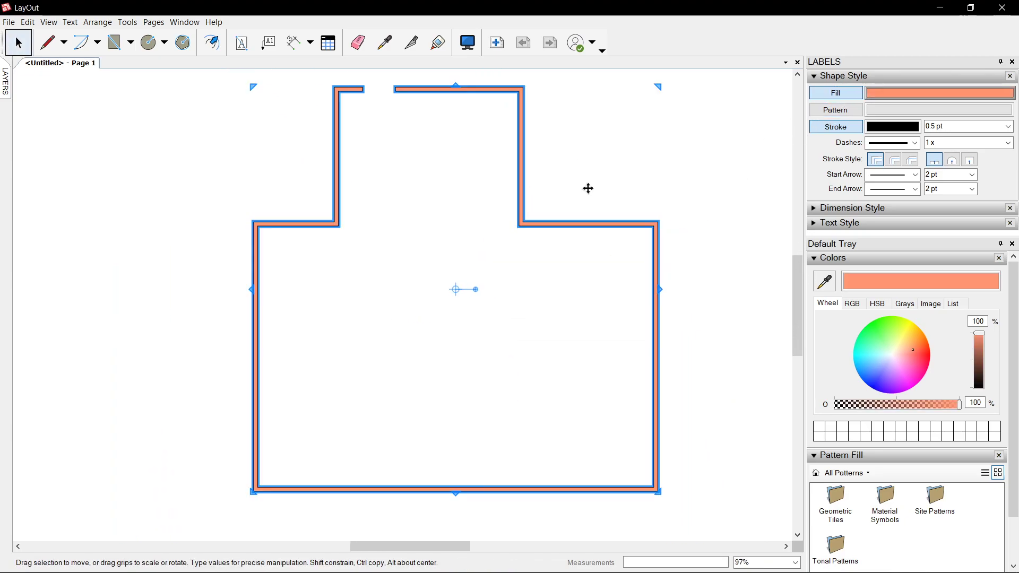
Change the fill colour of the walls to blue.
{"action": "left_click", "coordinate": [880, 373]}
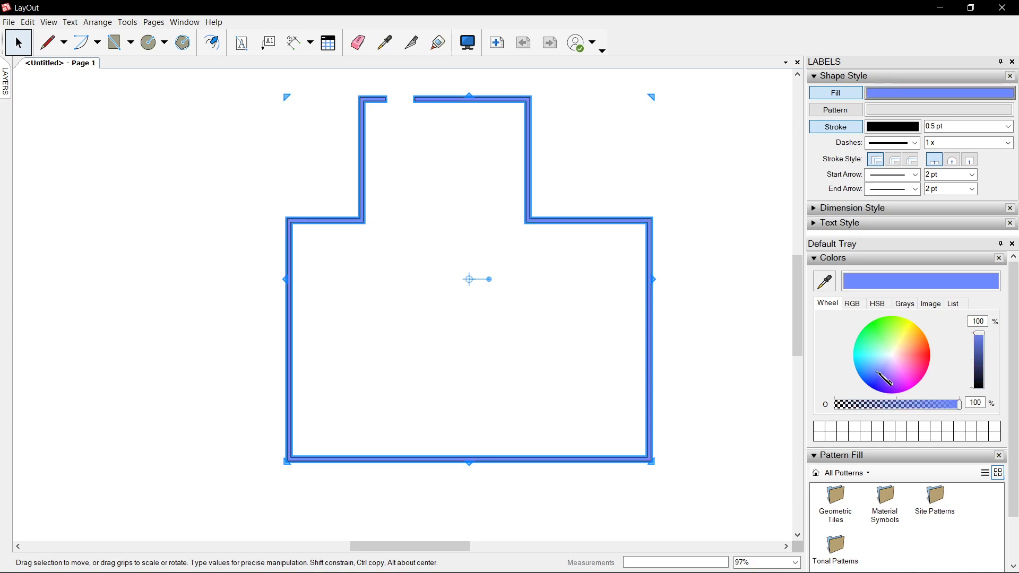
{"action": "scroll", "coordinate": [640, 191], "scroll_direction": "up", "scroll_amount": 3}
{"action": "scroll", "coordinate": [735, 196], "scroll_direction": "down", "scroll_amount": 3}
{"action": "left_click", "coordinate": [741, 265]}
{"action": "scroll", "coordinate": [662, 283], "scroll_direction": "up", "scroll_amount": 3}
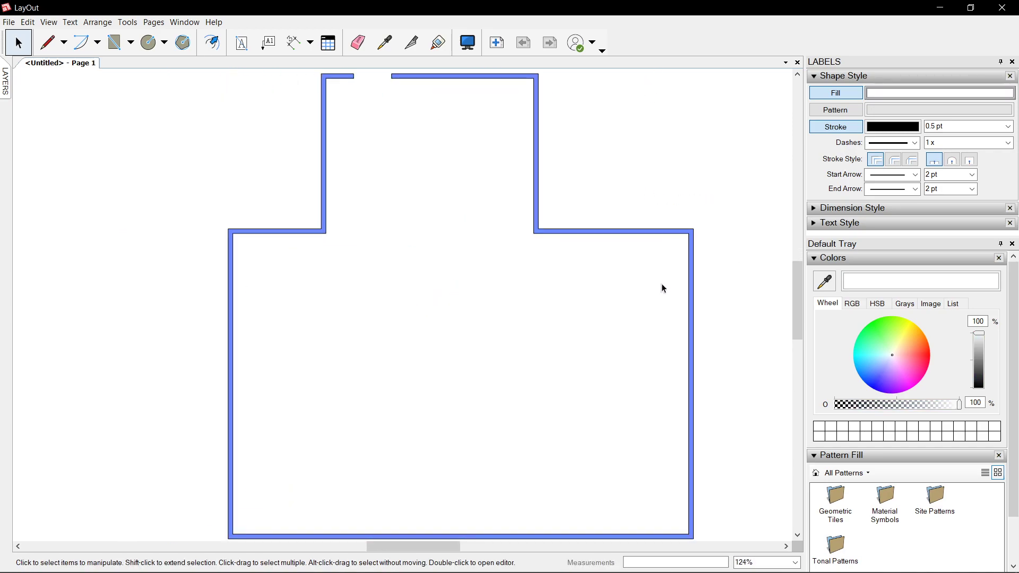
Set the stroke width of the wall outline to 2 pt.
{"action": "scroll", "coordinate": [569, 224], "scroll_direction": "down", "scroll_amount": 1}
{"action": "scroll", "coordinate": [527, 238], "scroll_direction": "up", "scroll_amount": 1}
{"action": "scroll", "coordinate": [530, 243], "scroll_direction": "up", "scroll_amount": 5}
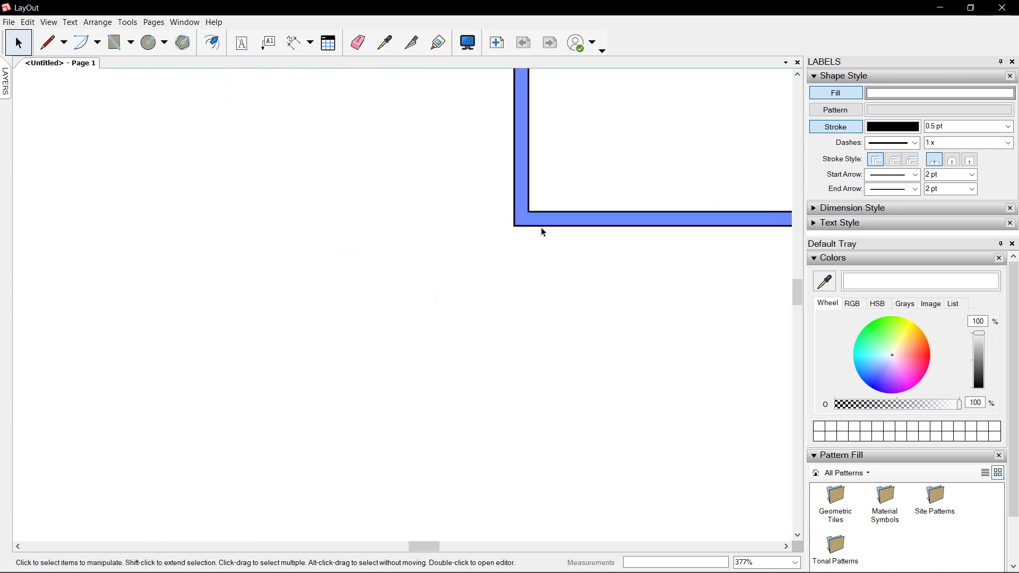
{"action": "left_click", "coordinate": [541, 227]}
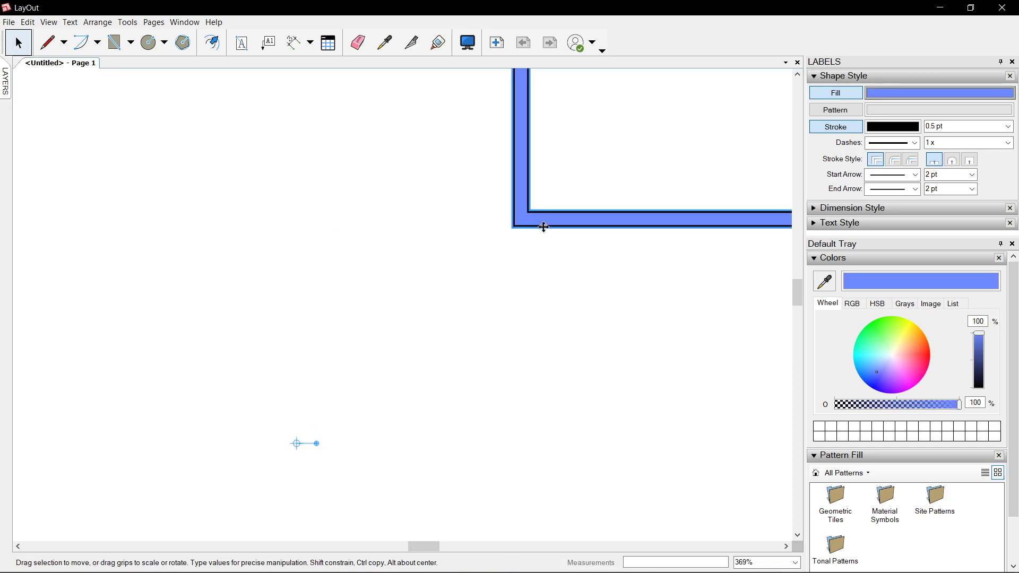
{"action": "left_click", "coordinate": [954, 128]}
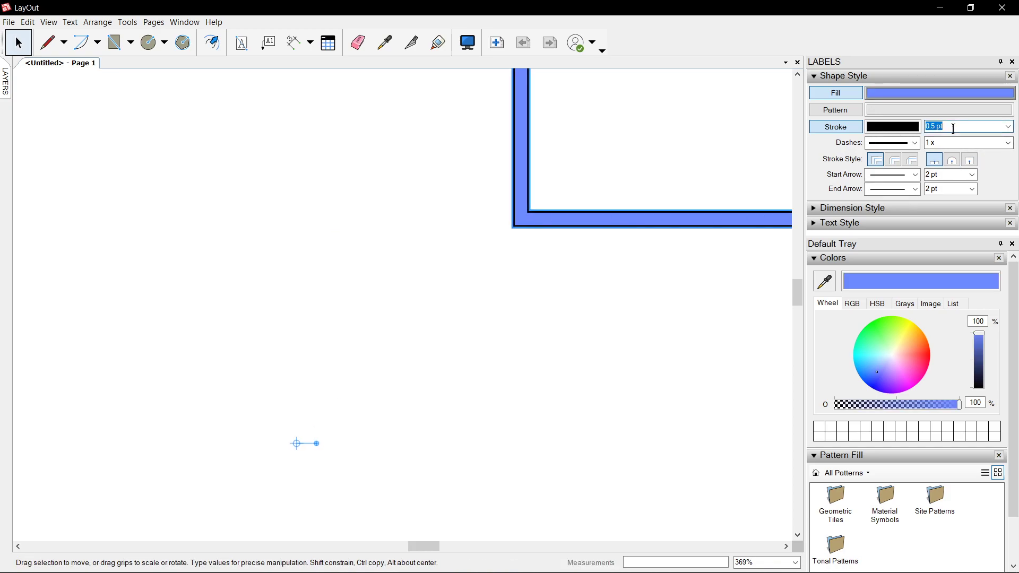
{"action": "left_click", "coordinate": [1008, 126]}
{"action": "left_click", "coordinate": [944, 197]}
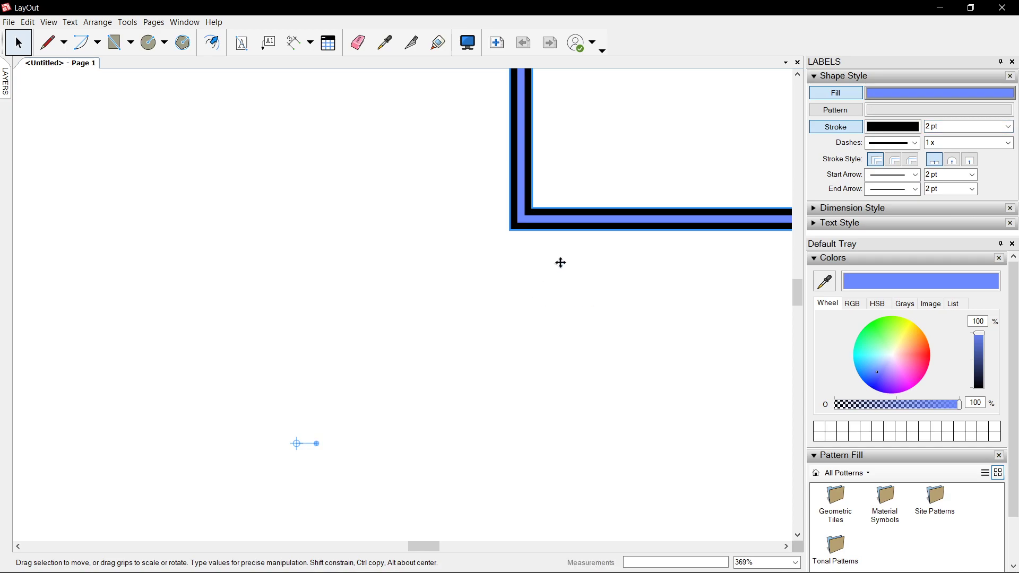
{"action": "scroll", "coordinate": [558, 263], "scroll_direction": "down", "scroll_amount": 8}
{"action": "left_click", "coordinate": [652, 137]}
Edit the wall outline's points and widen the top opening by moving the end of the longer wall segment away from the gap.
{"action": "scroll", "coordinate": [538, 181], "scroll_direction": "up", "scroll_amount": 6}
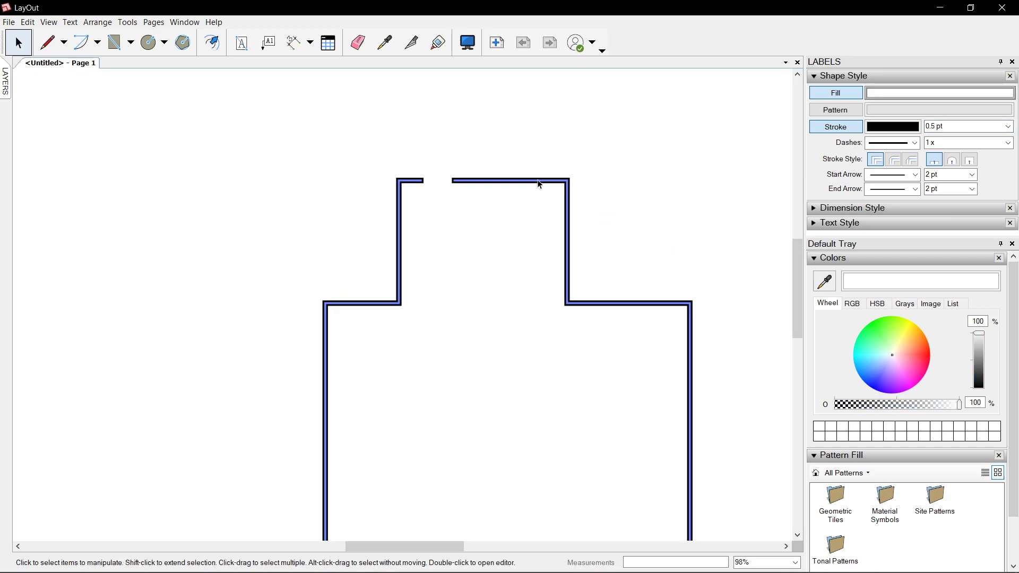
{"action": "left_click", "coordinate": [430, 180]}
{"action": "double_click", "coordinate": [435, 180]}
{"action": "scroll", "coordinate": [390, 155], "scroll_direction": "up", "scroll_amount": 2}
{"action": "scroll", "coordinate": [382, 162], "scroll_direction": "down", "scroll_amount": 4}
{"action": "scroll", "coordinate": [385, 145], "scroll_direction": "up", "scroll_amount": 2}
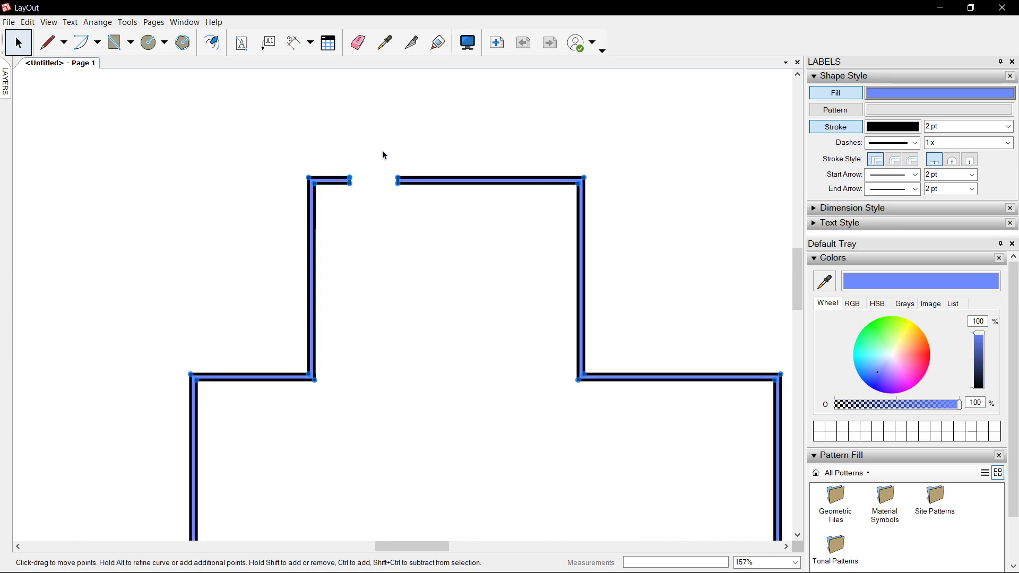
{"action": "scroll", "coordinate": [414, 169], "scroll_direction": "up", "scroll_amount": 2}
{"action": "left_click_drag", "start_coordinate": [393, 197], "coordinate": [438, 195]}
{"action": "scroll", "coordinate": [527, 143], "scroll_direction": "down", "scroll_amount": 8}
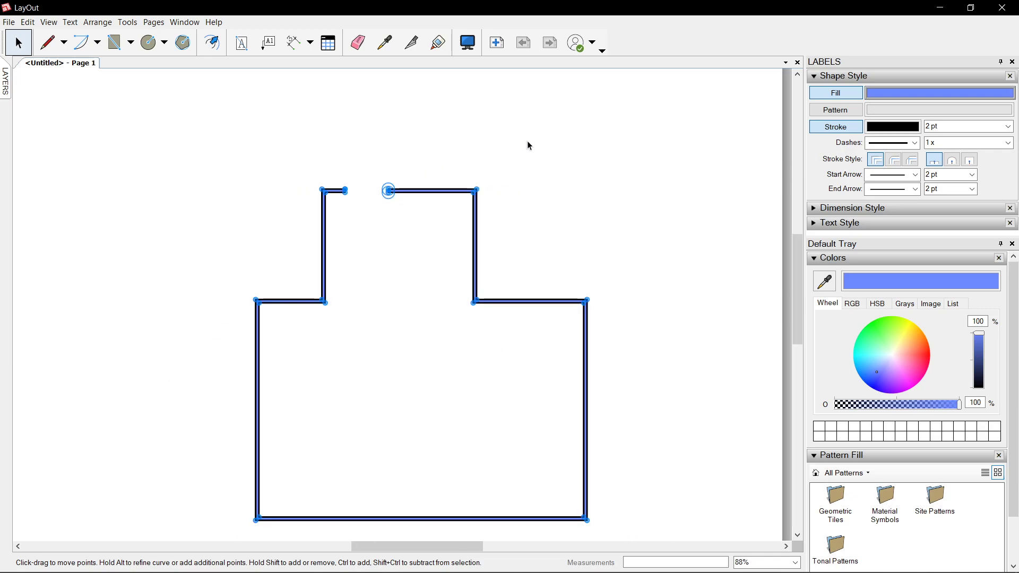
{"action": "scroll", "coordinate": [581, 192], "scroll_direction": "up", "scroll_amount": 1}
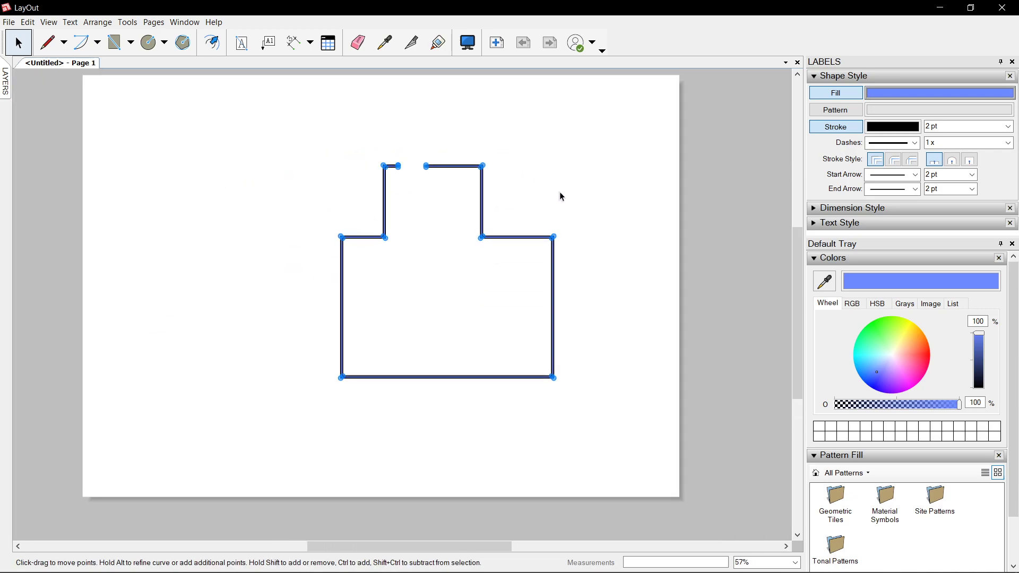
{"action": "left_click", "coordinate": [560, 196]}
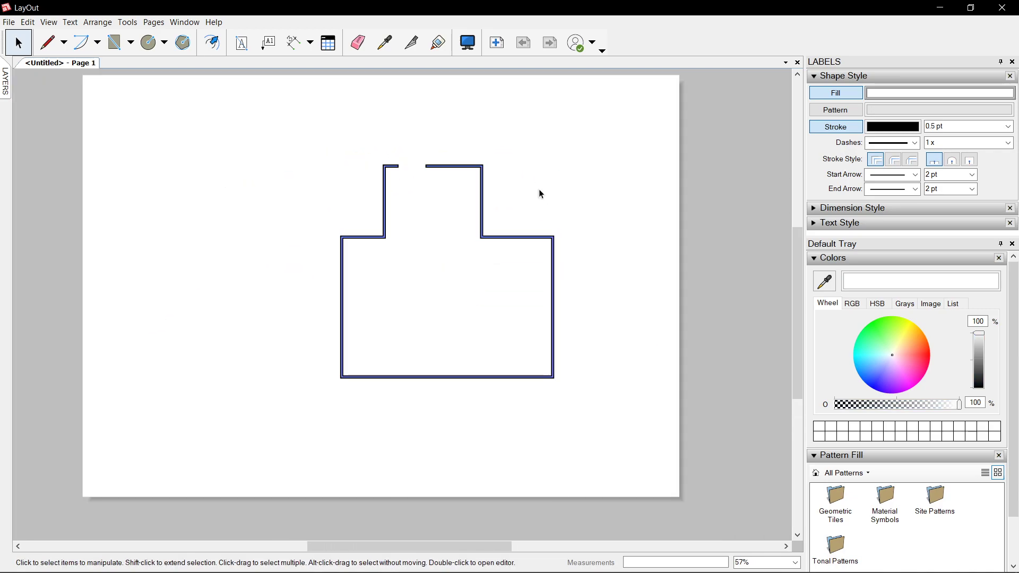
Examine the filled floor plan and its widened opening up close and as a whole.
{"action": "scroll", "coordinate": [459, 163], "scroll_direction": "up", "scroll_amount": 3}
{"action": "scroll", "coordinate": [459, 162], "scroll_direction": "up", "scroll_amount": 4}
{"action": "scroll", "coordinate": [412, 218], "scroll_direction": "down", "scroll_amount": 6}
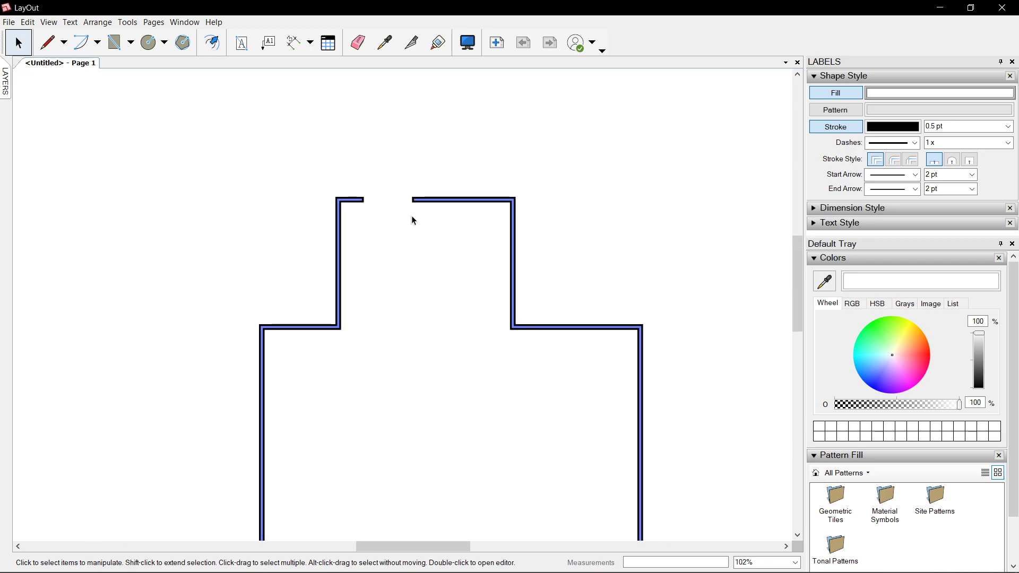
{"action": "middle_click_drag", "start_coordinate": [507, 371], "coordinate": [569, 264]}
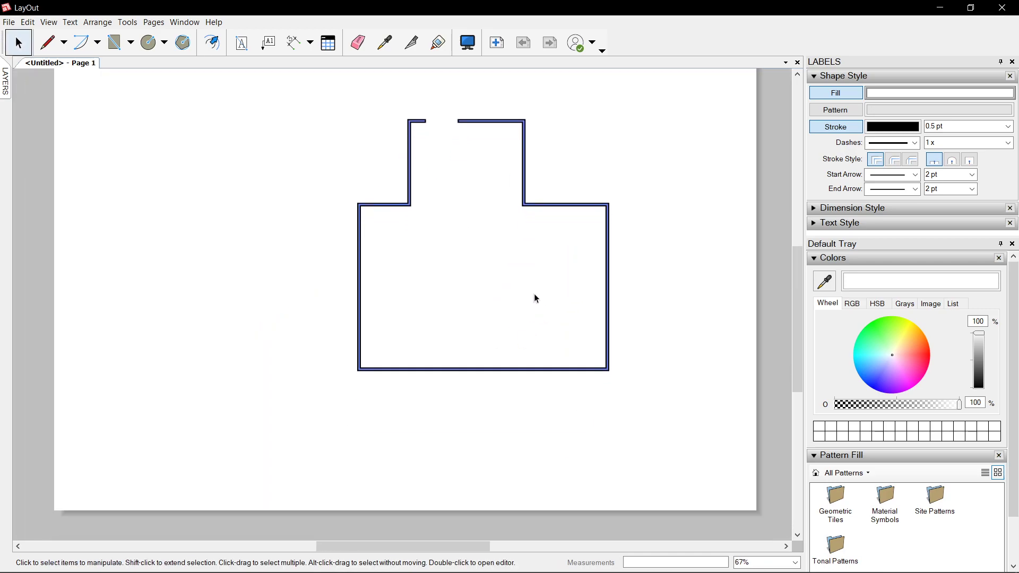
{"action": "scroll", "coordinate": [517, 249], "scroll_direction": "up", "scroll_amount": 1}
{"action": "middle_click_drag", "start_coordinate": [486, 229], "coordinate": [486, 241]}
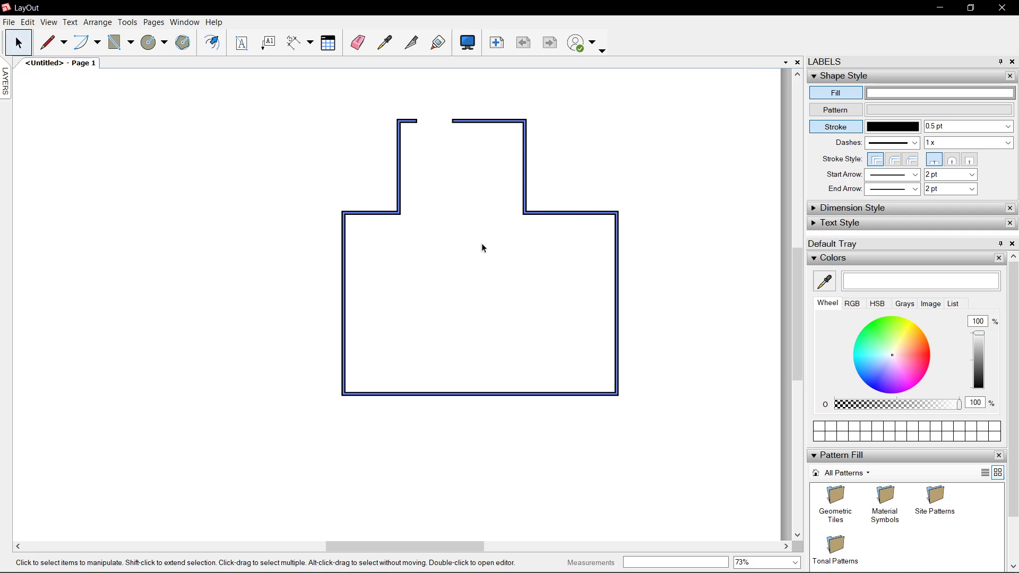
{"action": "scroll", "coordinate": [486, 240], "scroll_direction": "up", "scroll_amount": 2}
{"action": "scroll", "coordinate": [491, 142], "scroll_direction": "down", "scroll_amount": 2}
{"action": "middle_click_drag", "start_coordinate": [500, 199], "coordinate": [508, 292]}
{"action": "scroll", "coordinate": [511, 296], "scroll_direction": "up", "scroll_amount": 3}
{"action": "scroll", "coordinate": [511, 297], "scroll_direction": "down", "scroll_amount": 1}
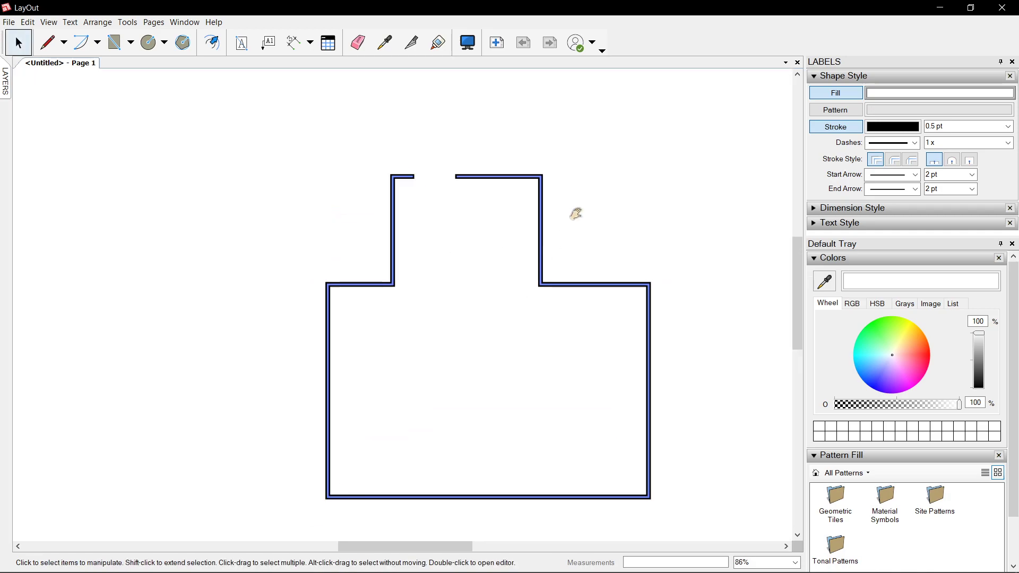
Select the wall outline and start a DWG export to the desktop with the file name sample.
{"action": "scroll", "coordinate": [562, 268], "scroll_direction": "up", "scroll_amount": 2}
{"action": "left_click", "coordinate": [544, 277]}
{"action": "scroll", "coordinate": [542, 280], "scroll_direction": "down", "scroll_amount": 3}
{"action": "middle_click_drag", "start_coordinate": [543, 281], "coordinate": [570, 251]}
{"action": "scroll", "coordinate": [600, 175], "scroll_direction": "up", "scroll_amount": 1}
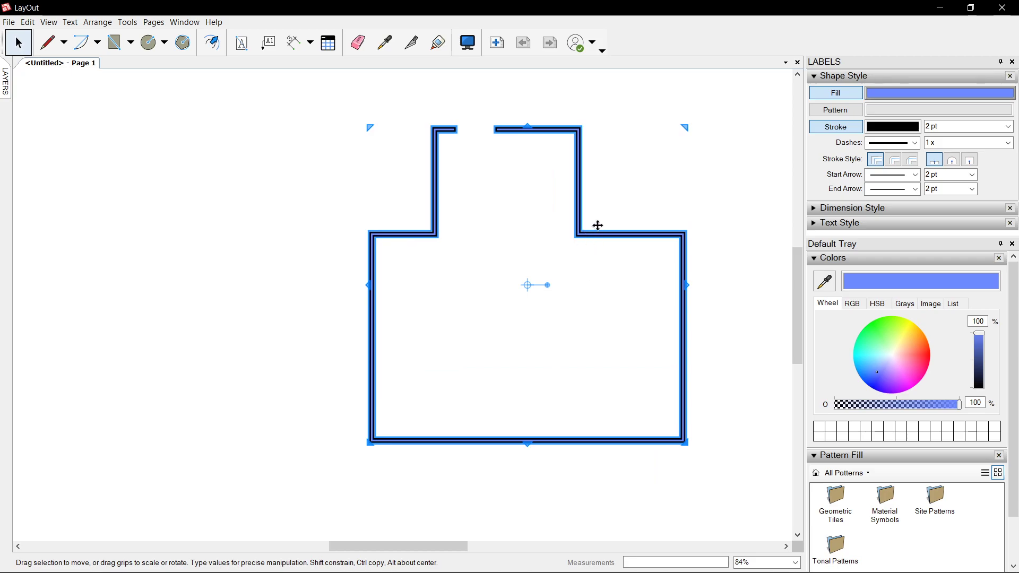
{"action": "left_click", "coordinate": [15, 23]}
{"action": "mouse_move", "coordinate": [57, 223]}
{"action": "left_click", "coordinate": [229, 269]}
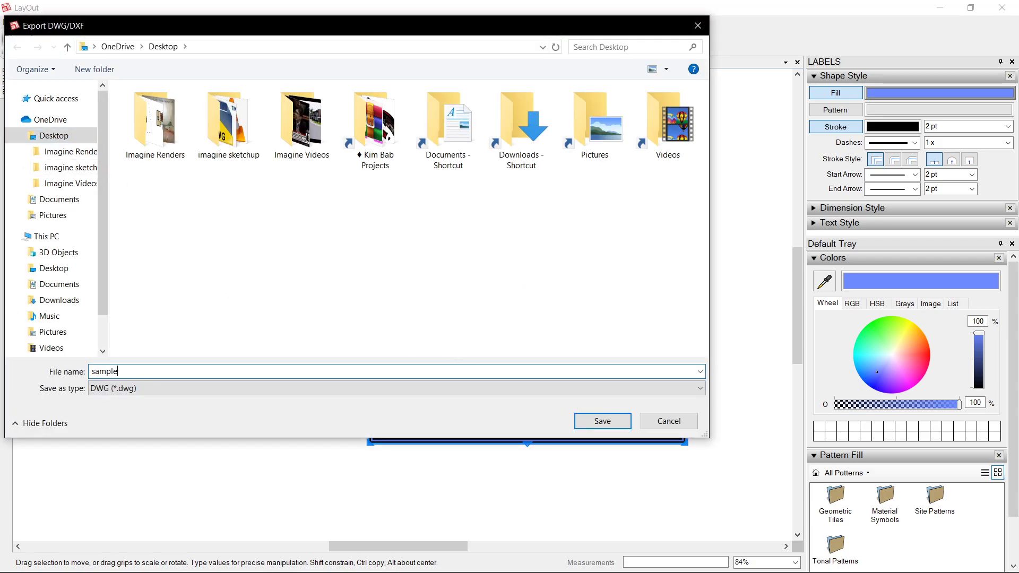
{"action": "left_click", "coordinate": [614, 425]}
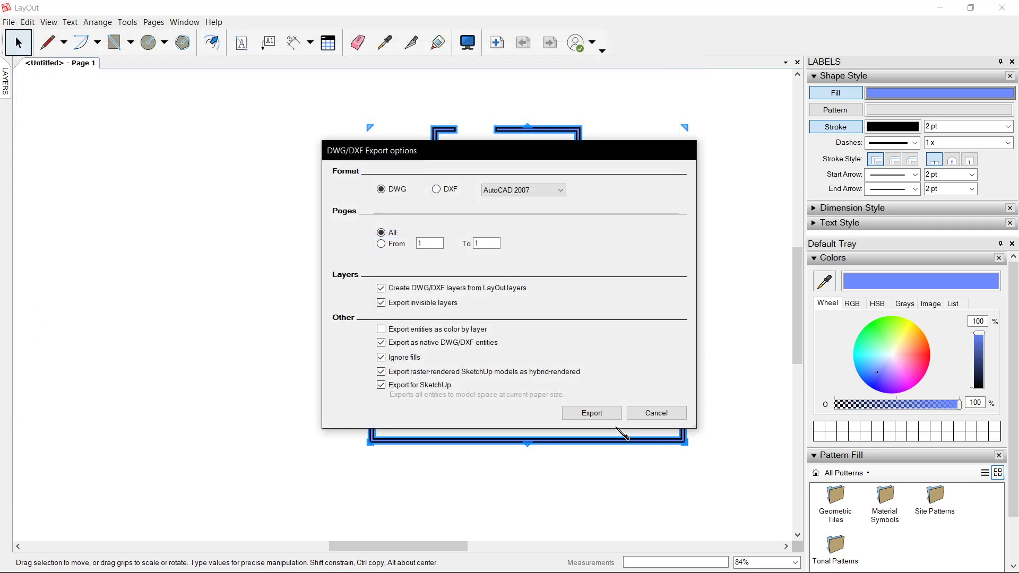
Choose the AutoCAD version in the DWG export options and run the export.
{"action": "left_click", "coordinate": [546, 192]}
{"action": "left_click", "coordinate": [558, 196]}
{"action": "left_click", "coordinate": [593, 413]}
{"action": "left_click", "coordinate": [582, 348]}
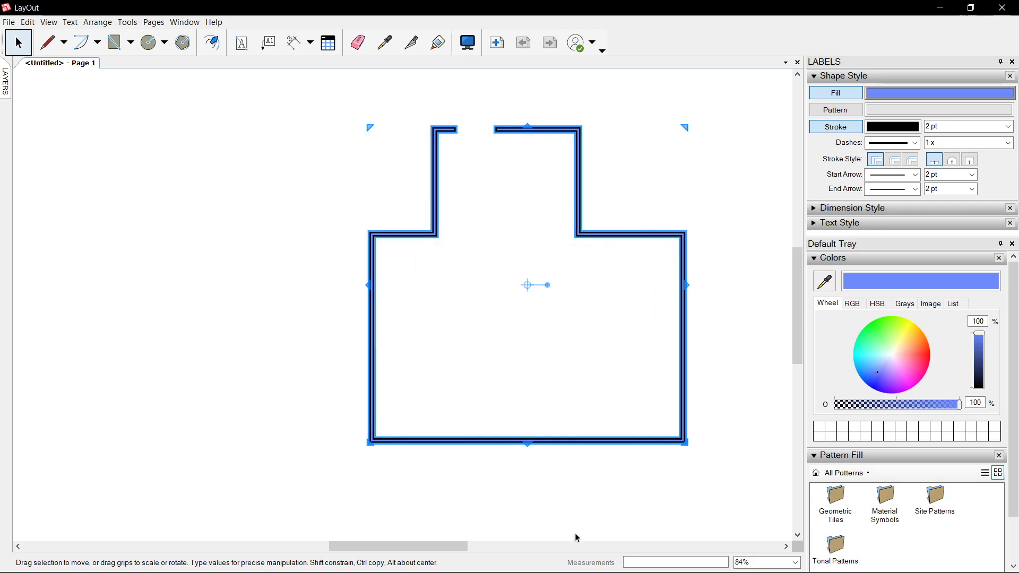
Switch to SketchUp and create a new model from the imaginemotions template.
{"action": "mouse_move", "coordinate": [372, 569]}
{"action": "left_click", "coordinate": [326, 565]}
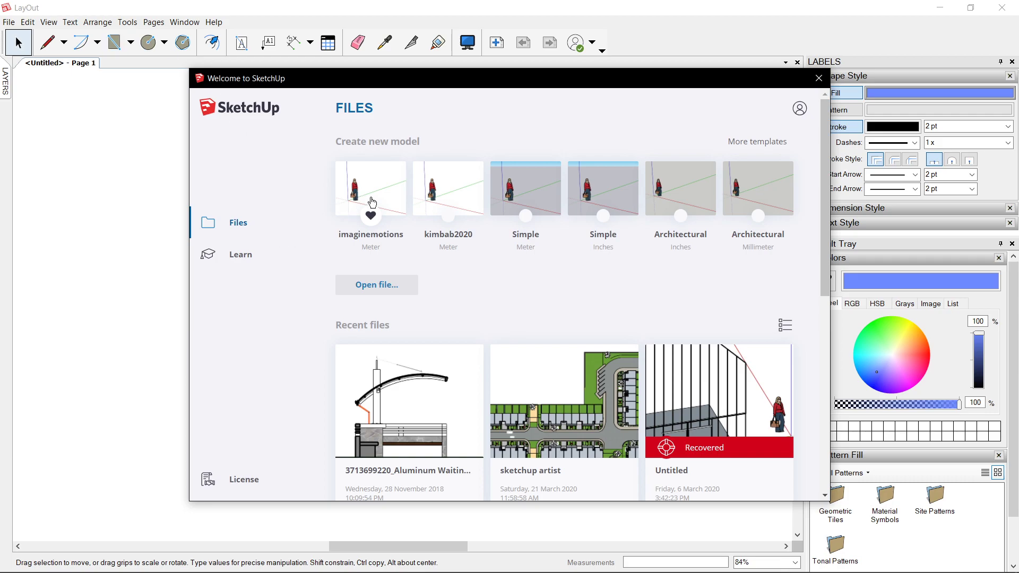
{"action": "left_click", "coordinate": [389, 193]}
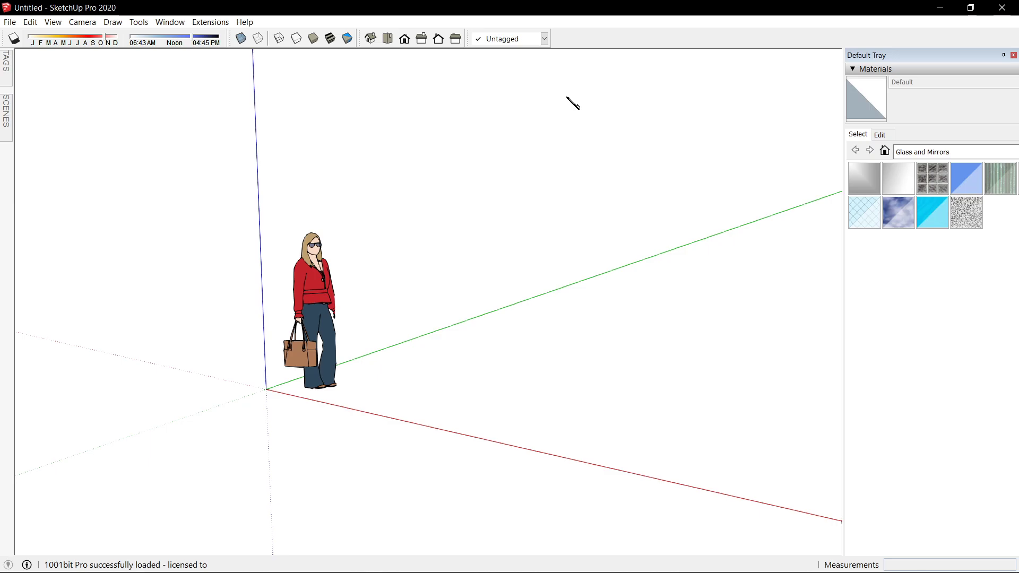
{"action": "left_click", "coordinate": [643, 362]}
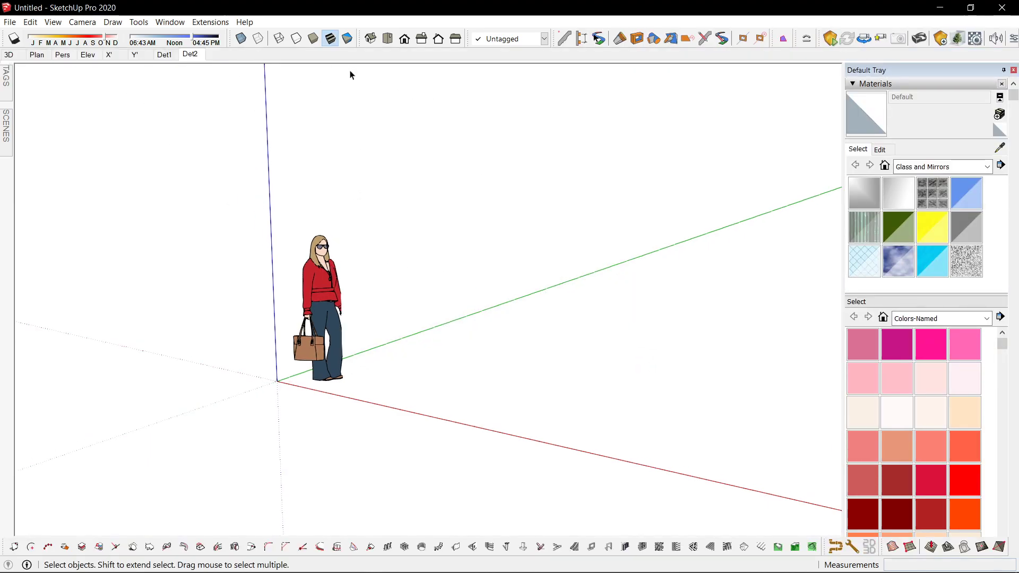
{"action": "scroll", "coordinate": [512, 176], "scroll_direction": "down", "scroll_amount": 3}
{"action": "scroll", "coordinate": [507, 206], "scroll_direction": "up", "scroll_amount": 3}
{"action": "mouse_move", "coordinate": [507, 208]}
{"action": "middle_mouse_down"}
{"action": "mouse_move", "coordinate": [502, 255]}
{"action": "mouse_move", "coordinate": [198, 350]}
{"action": "mouse_move", "coordinate": [495, 326]}
{"action": "mouse_move", "coordinate": [481, 367]}
{"action": "middle_mouse_up"}
{"action": "middle_click_drag", "start_coordinate": [639, 223], "coordinate": [540, 270]}
{"action": "scroll", "coordinate": [468, 352], "scroll_direction": "up", "scroll_amount": 3}
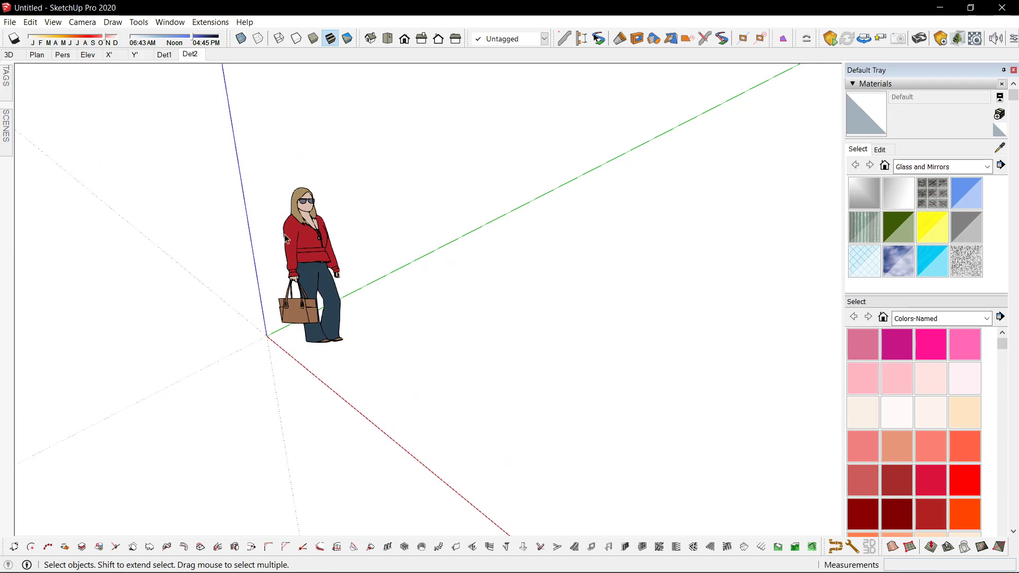
{"action": "left_click", "coordinate": [10, 23]}
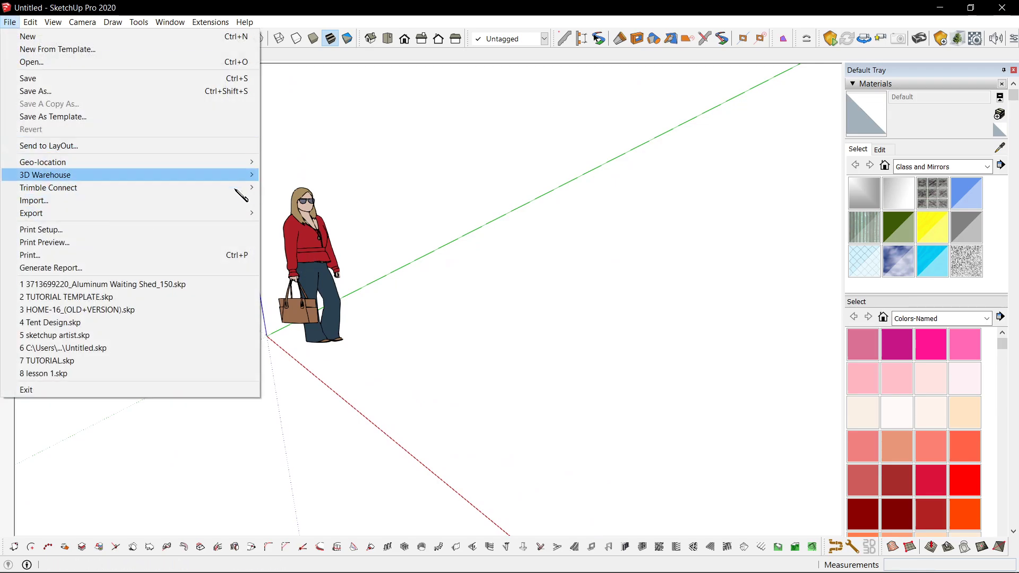
{"action": "left_click", "coordinate": [487, 187]}
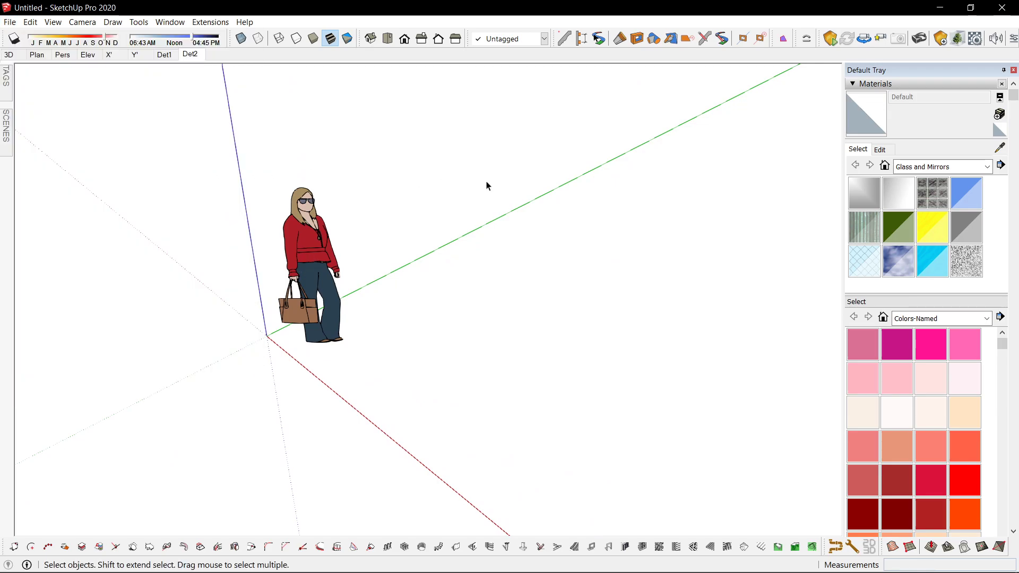
Import sample.dwg from the desktop into the model and locate the imported floor plan near the origin.
{"action": "left_click", "coordinate": [10, 22]}
{"action": "left_click", "coordinate": [34, 200]}
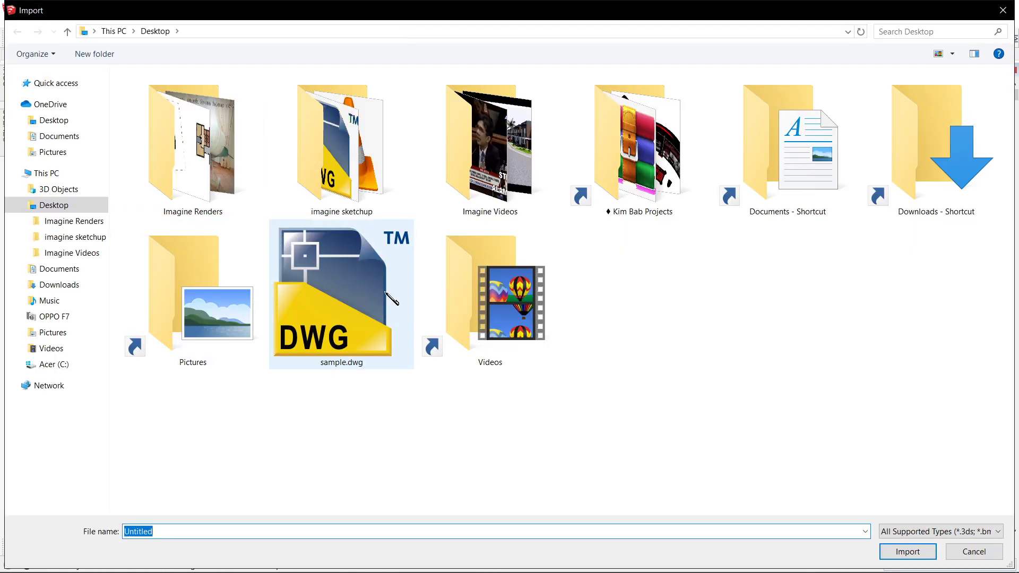
{"action": "left_click", "coordinate": [387, 296]}
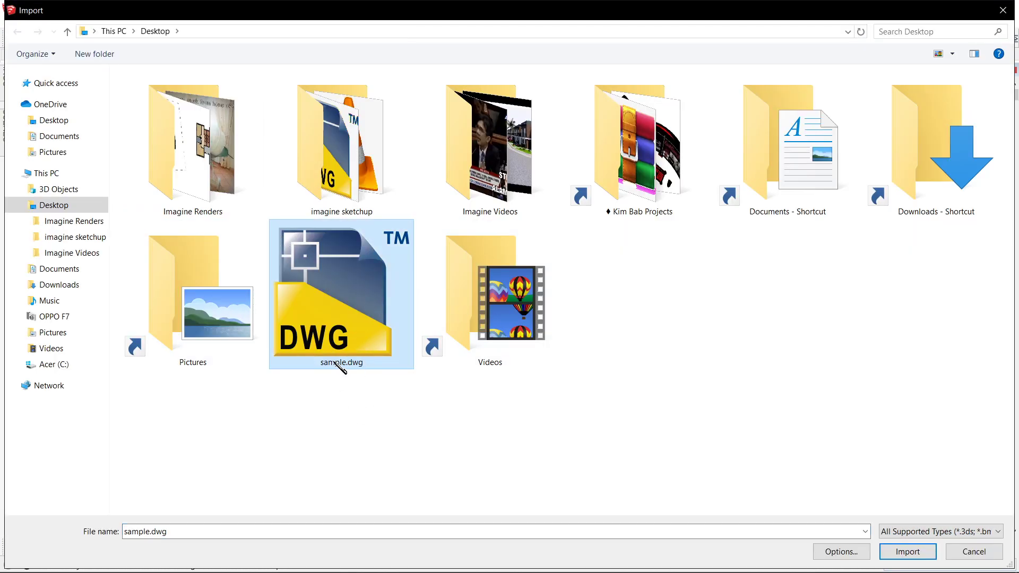
{"action": "double_click", "coordinate": [347, 320]}
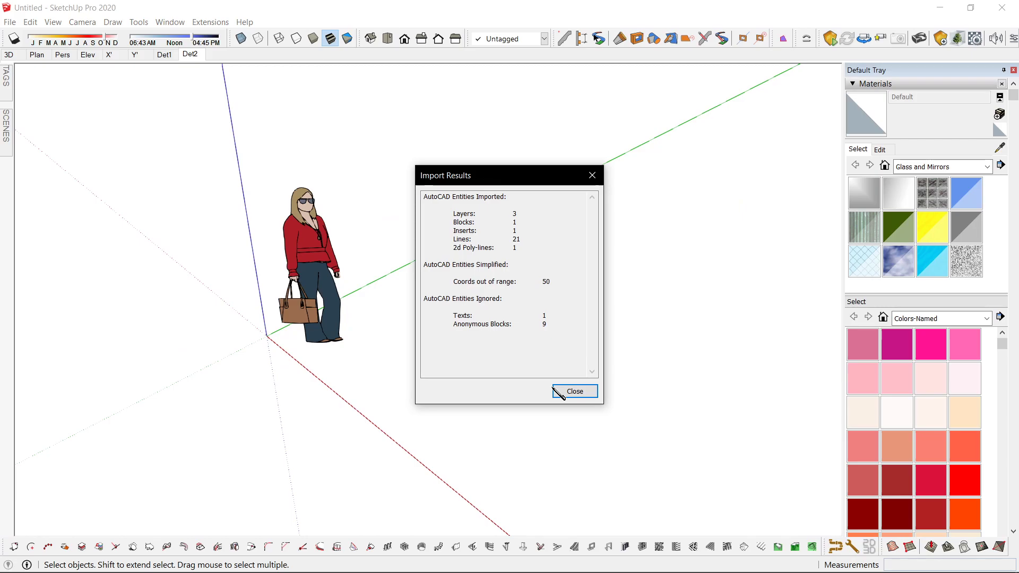
{"action": "left_click", "coordinate": [575, 392]}
{"action": "scroll", "coordinate": [388, 496], "scroll_direction": "up", "scroll_amount": 6}
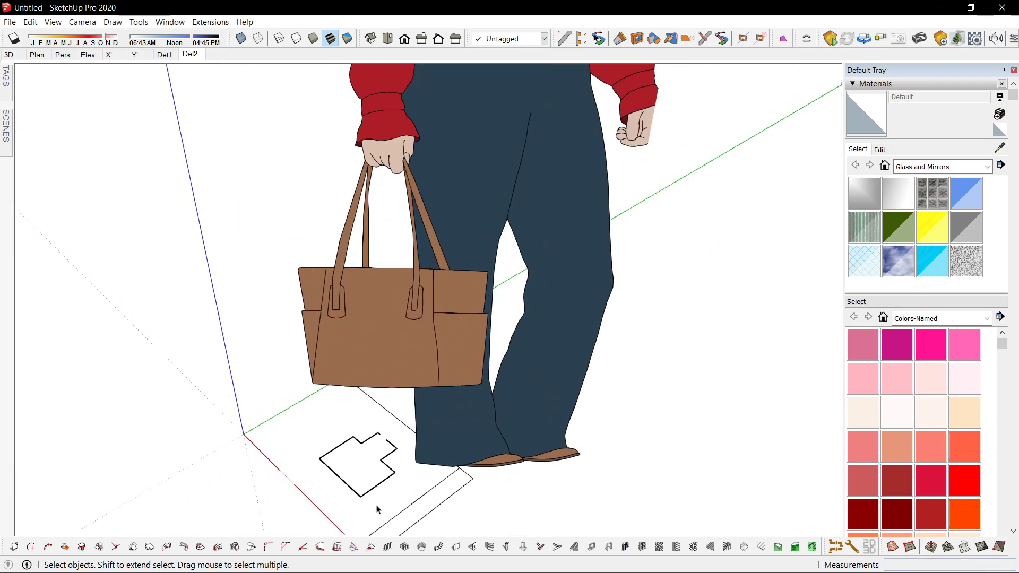
Move the scale figure of the woman away from the imported floor plan and clear the selection.
{"action": "middle_click_drag", "start_coordinate": [388, 495], "coordinate": [399, 448], "text": "shift"}
{"action": "scroll", "coordinate": [398, 443], "scroll_direction": "down", "scroll_amount": 2}
{"action": "scroll", "coordinate": [440, 200], "scroll_direction": "up", "scroll_amount": 2}
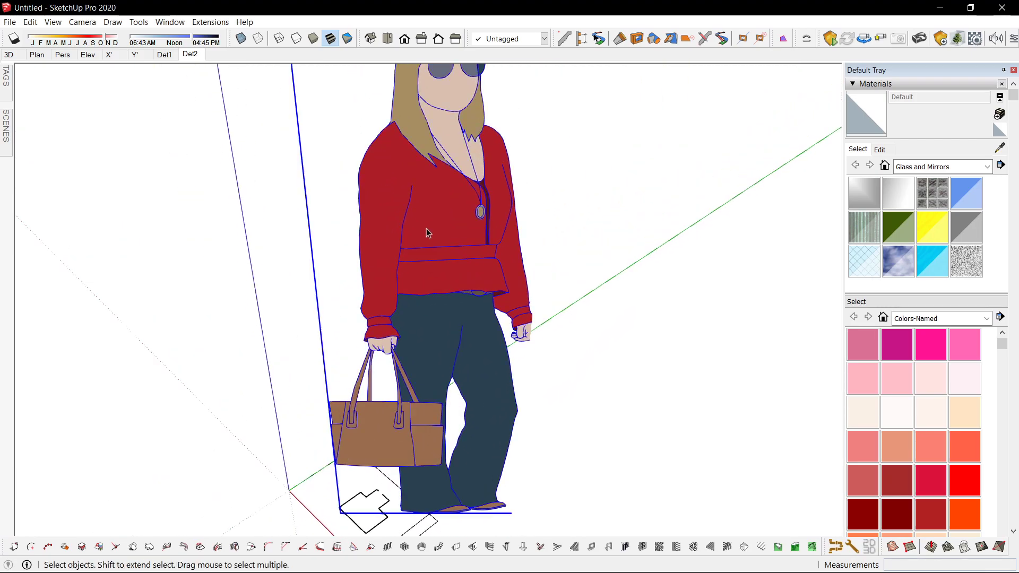
{"action": "scroll", "coordinate": [446, 340], "scroll_direction": "down", "scroll_amount": 2}
{"action": "left_click", "coordinate": [447, 340]}
{"action": "key", "text": "m"}
{"action": "left_click", "coordinate": [548, 322]}
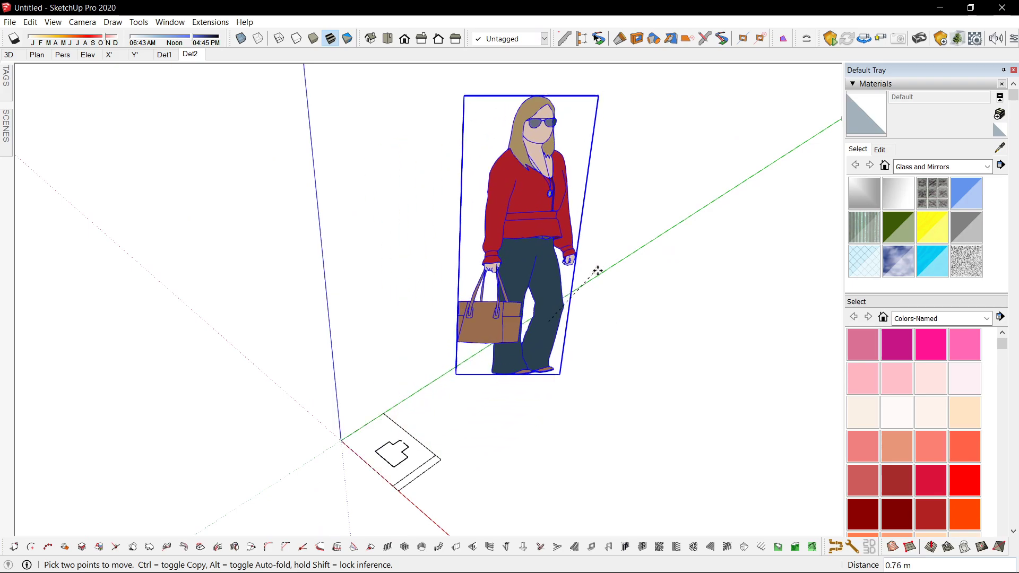
{"action": "left_click", "coordinate": [576, 297]}
{"action": "key", "text": "space"}
{"action": "scroll", "coordinate": [500, 404], "scroll_direction": "down", "scroll_amount": 3}
{"action": "left_click", "coordinate": [412, 509]}
Select the whole imported floor plan and scale it uniformly by a factor of 100.
{"action": "scroll", "coordinate": [457, 475], "scroll_direction": "up", "scroll_amount": 5}
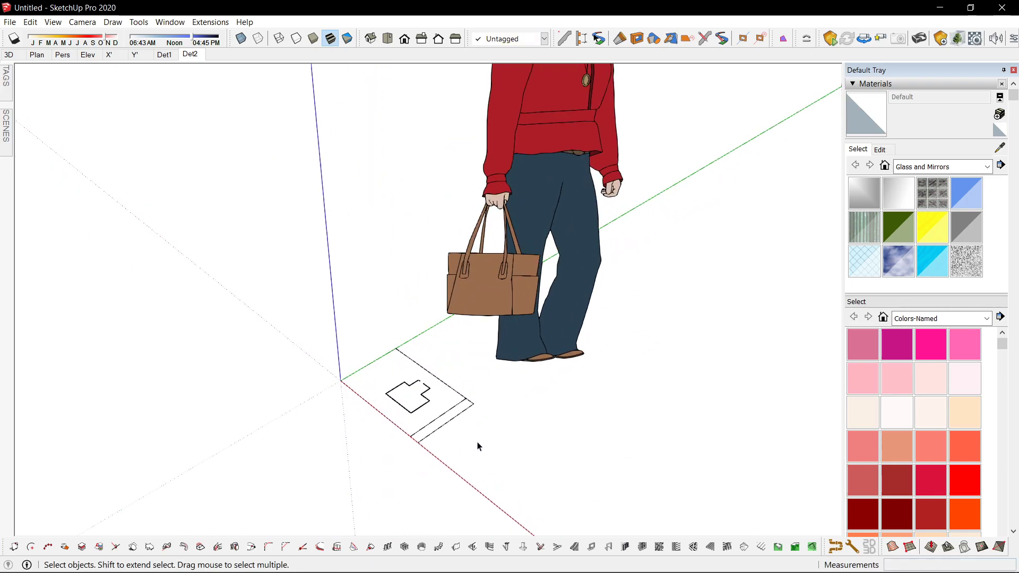
{"action": "left_click_drag", "start_coordinate": [265, 319], "coordinate": [540, 522]}
{"action": "middle_click_drag", "start_coordinate": [494, 424], "coordinate": [419, 456]}
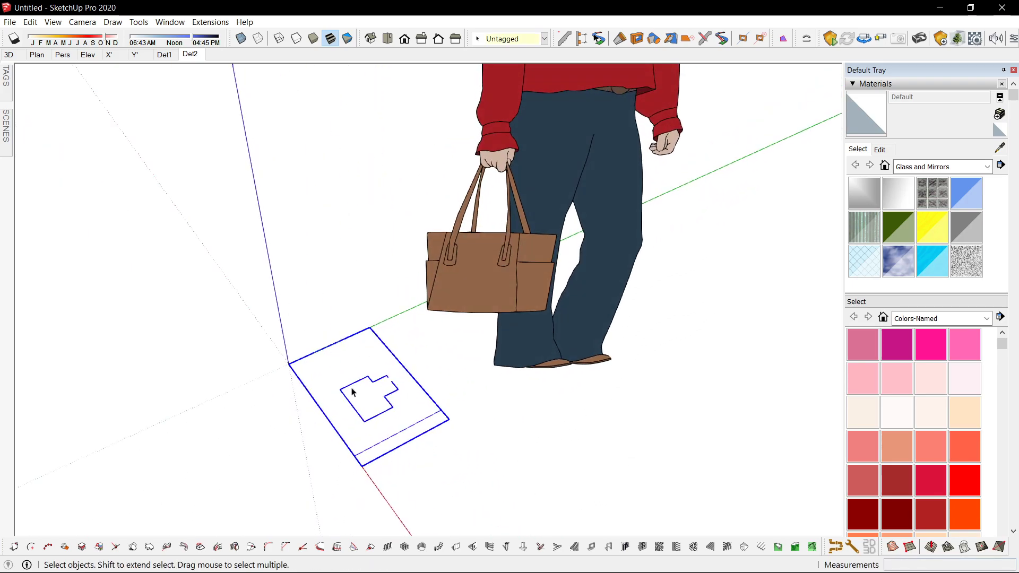
{"action": "scroll", "coordinate": [300, 376], "scroll_direction": "down", "scroll_amount": 2}
{"action": "scroll", "coordinate": [395, 288], "scroll_direction": "down", "scroll_amount": 1}
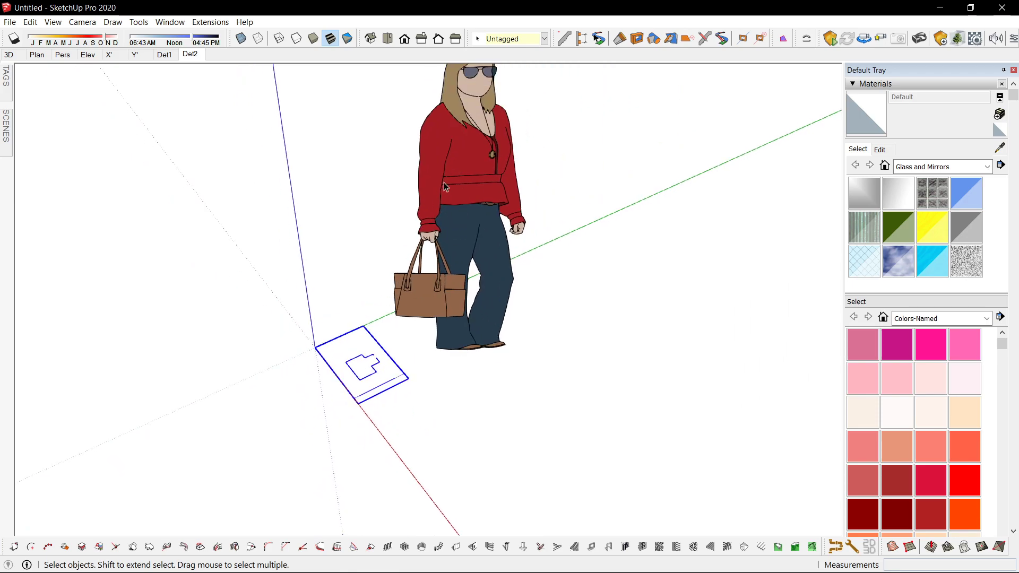
{"action": "scroll", "coordinate": [354, 373], "scroll_direction": "down", "scroll_amount": 1}
{"action": "middle_click_drag", "start_coordinate": [317, 411], "coordinate": [605, 442]}
{"action": "scroll", "coordinate": [407, 414], "scroll_direction": "up", "scroll_amount": 5}
{"action": "scroll", "coordinate": [340, 388], "scroll_direction": "up", "scroll_amount": 2}
{"action": "middle_click_drag", "start_coordinate": [429, 352], "coordinate": [425, 451]}
{"action": "scroll", "coordinate": [414, 415], "scroll_direction": "down", "scroll_amount": 5}
{"action": "middle_click_drag", "start_coordinate": [607, 403], "coordinate": [590, 423]}
{"action": "scroll", "coordinate": [339, 399], "scroll_direction": "down", "scroll_amount": 1}
{"action": "key", "text": "s"}
{"action": "left_click_drag", "start_coordinate": [437, 384], "coordinate": [518, 352]}
{"action": "type", "text": "100"}
{"action": "key", "text": "Return"}
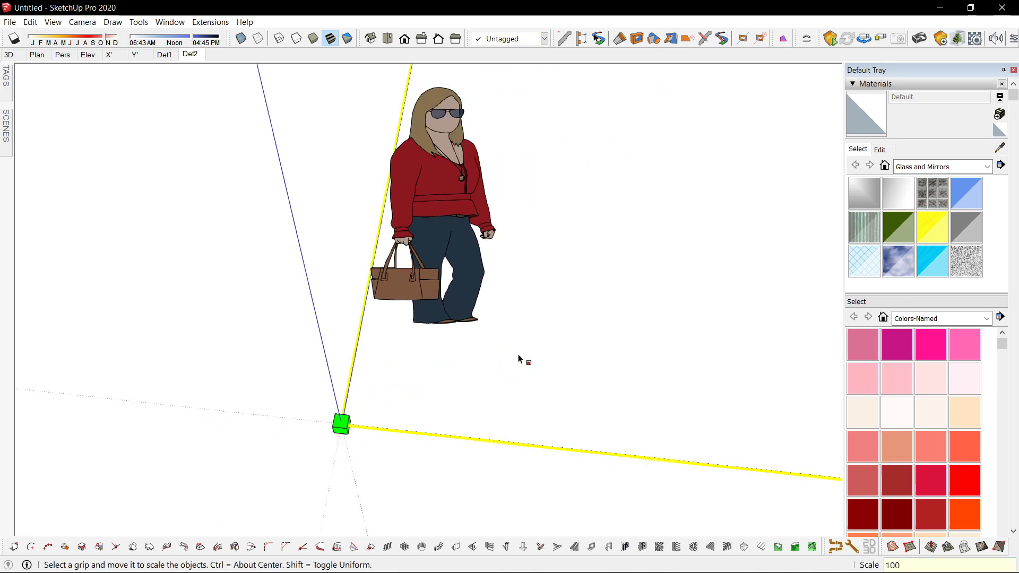
{"action": "key", "text": "shift+z"}
{"action": "scroll", "coordinate": [414, 335], "scroll_direction": "down", "scroll_amount": 3}
{"action": "key", "text": "space"}
{"action": "left_click", "coordinate": [305, 421]}
{"action": "scroll", "coordinate": [560, 256], "scroll_direction": "up", "scroll_amount": 2}
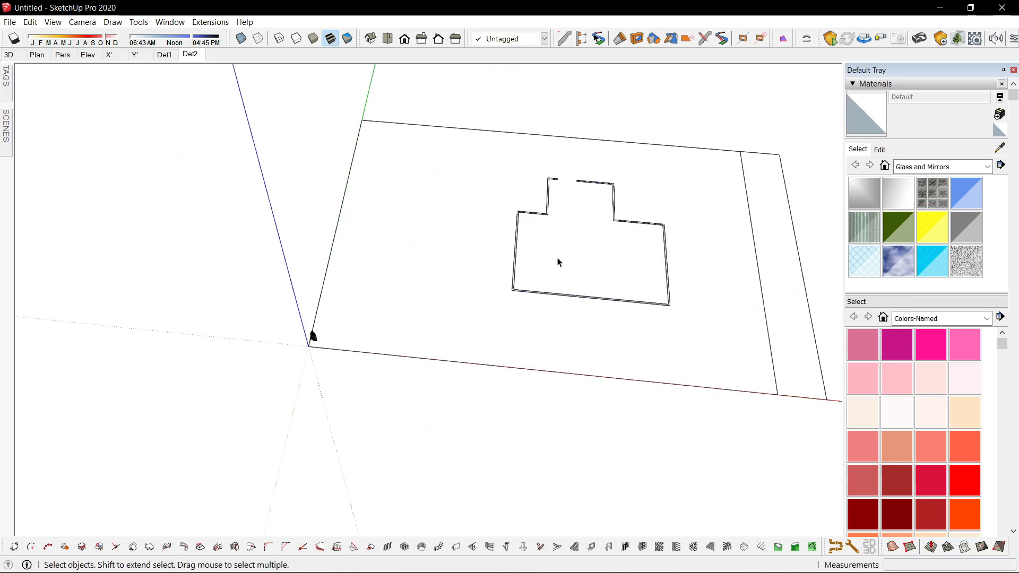
Move the scaled floor plan so the lower-left outer corner of its walls sits at the origin.
{"action": "key", "text": "ctrl+a"}
{"action": "key", "text": "m"}
{"action": "left_click", "coordinate": [512, 291]}
{"action": "left_click", "coordinate": [310, 347]}
{"action": "key", "text": "space"}
{"action": "left_click", "coordinate": [21, 425]}
{"action": "scroll", "coordinate": [340, 352], "scroll_direction": "up", "scroll_amount": 4}
{"action": "scroll", "coordinate": [269, 345], "scroll_direction": "up", "scroll_amount": 1}
{"action": "middle_click_drag", "start_coordinate": [269, 345], "coordinate": [642, 388]}
{"action": "middle_click_drag", "start_coordinate": [537, 251], "coordinate": [437, 270], "text": "shift"}
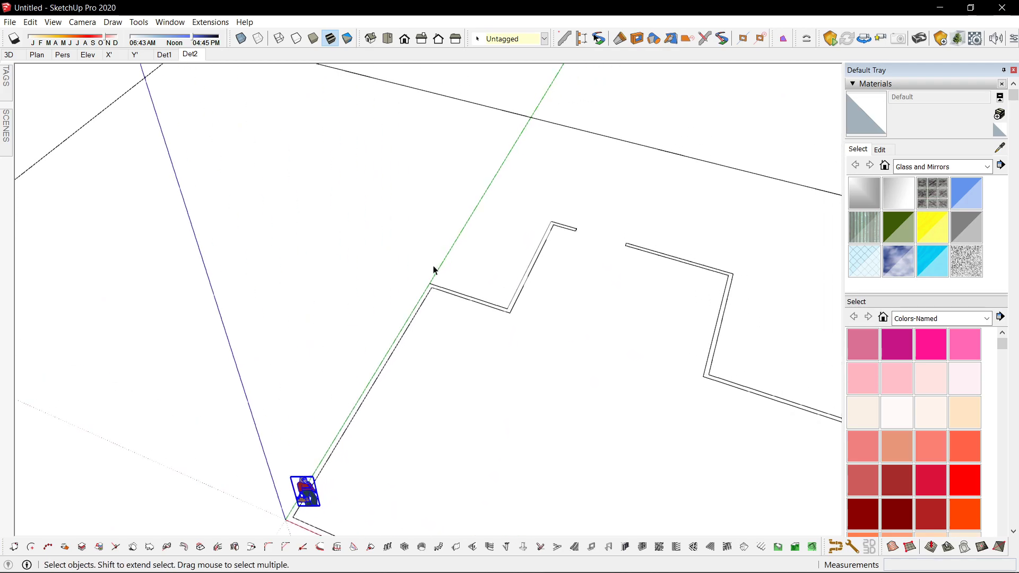
Open the imported floor plan's wall outline for editing.
{"action": "scroll", "coordinate": [440, 290], "scroll_direction": "up", "scroll_amount": 3}
{"action": "double_click", "coordinate": [439, 289]}
{"action": "scroll", "coordinate": [439, 290], "scroll_direction": "down", "scroll_amount": 8}
{"action": "key", "text": "ctrl+a"}
{"action": "middle_click_drag", "start_coordinate": [455, 319], "coordinate": [455, 212], "text": "shift"}
{"action": "scroll", "coordinate": [455, 213], "scroll_direction": "up", "scroll_amount": 2}
{"action": "key", "text": "m"}
{"action": "left_click", "coordinate": [520, 261]}
{"action": "key", "text": "space"}
Select all connected edges of the wall outline and generate faces between the wall lines.
{"action": "scroll", "coordinate": [462, 189], "scroll_direction": "up", "scroll_amount": 2}
{"action": "left_click", "coordinate": [446, 189]}
{"action": "scroll", "coordinate": [444, 190], "scroll_direction": "up", "scroll_amount": 3}
{"action": "triple_click", "coordinate": [443, 187]}
{"action": "scroll", "coordinate": [443, 189], "scroll_direction": "down", "scroll_amount": 4}
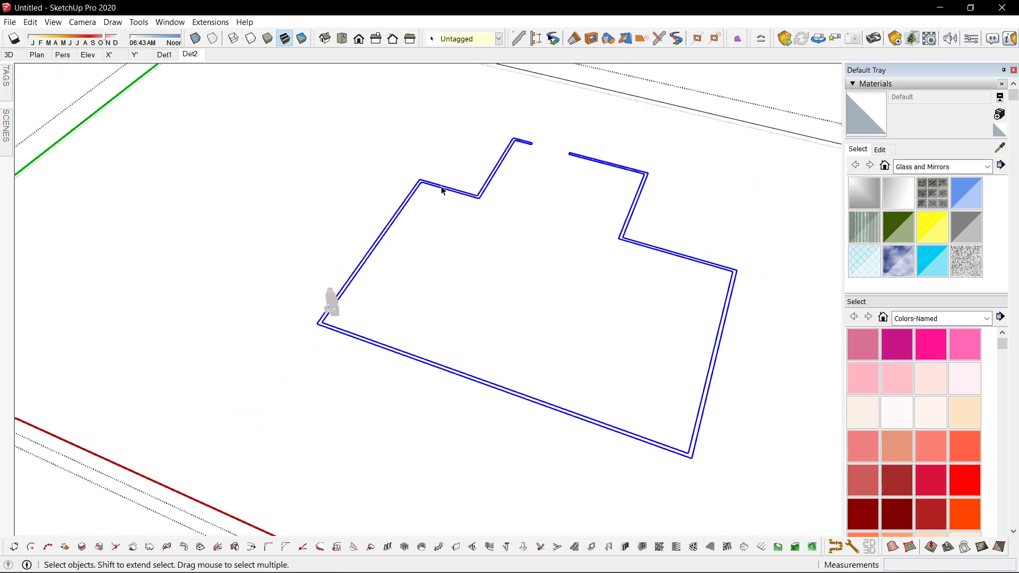
{"action": "scroll", "coordinate": [563, 212], "scroll_direction": "up", "scroll_amount": 4}
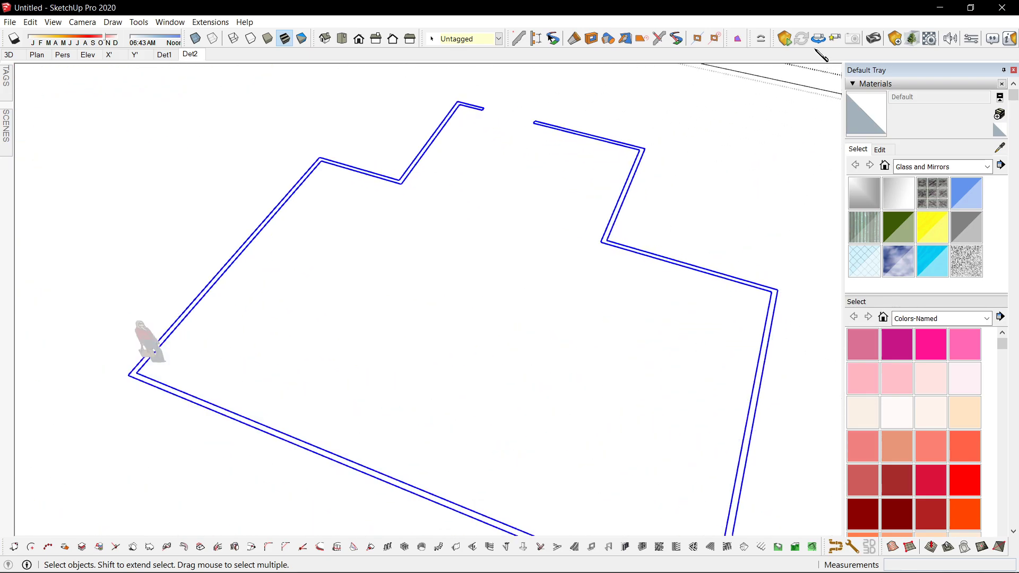
{"action": "left_click", "coordinate": [738, 39]}
{"action": "middle_click_drag", "start_coordinate": [648, 159], "coordinate": [361, 179]}
Push/pull the wall face upward by 2 m to raise the walls.
{"action": "key", "text": "p"}
{"action": "left_click", "coordinate": [377, 165]}
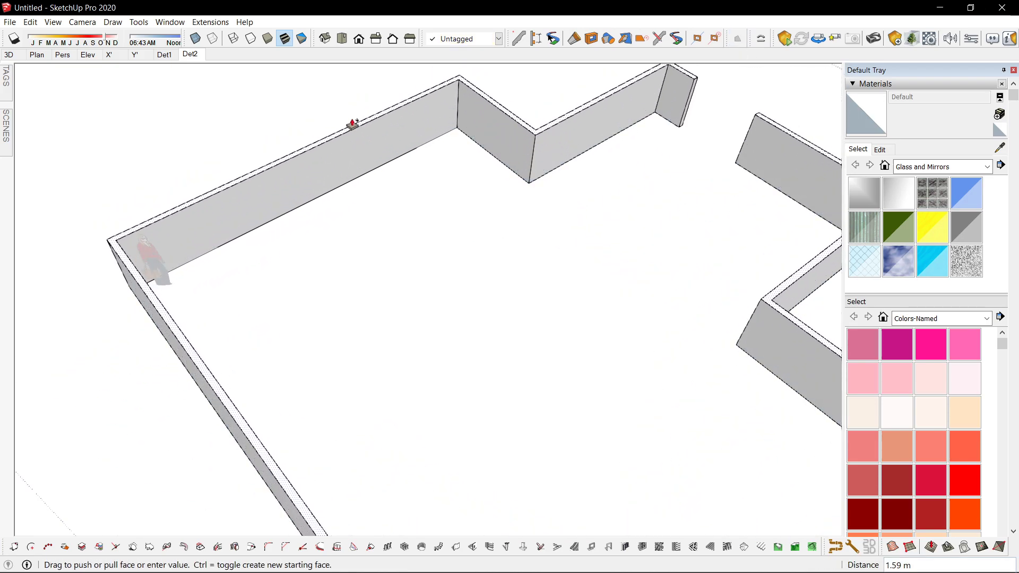
{"action": "type", "text": "2"}
{"action": "key", "text": "Return"}
{"action": "key", "text": "space"}
{"action": "scroll", "coordinate": [337, 252], "scroll_direction": "down", "scroll_amount": 6}
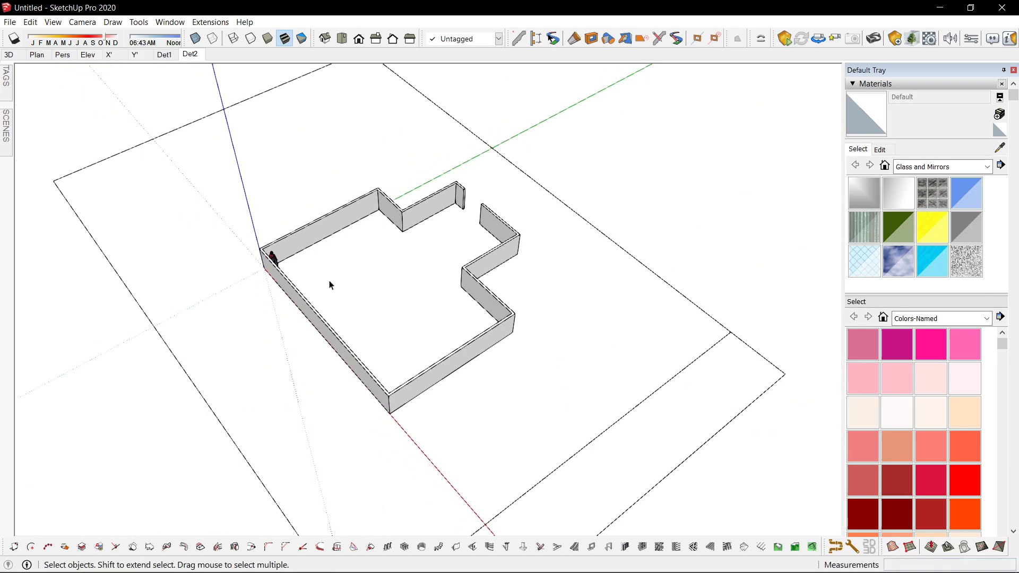
Examine the raised walls and the opening from several angles.
{"action": "middle_click_drag", "start_coordinate": [330, 282], "coordinate": [406, 242]}
{"action": "middle_click_drag", "start_coordinate": [733, 138], "coordinate": [446, 390]}
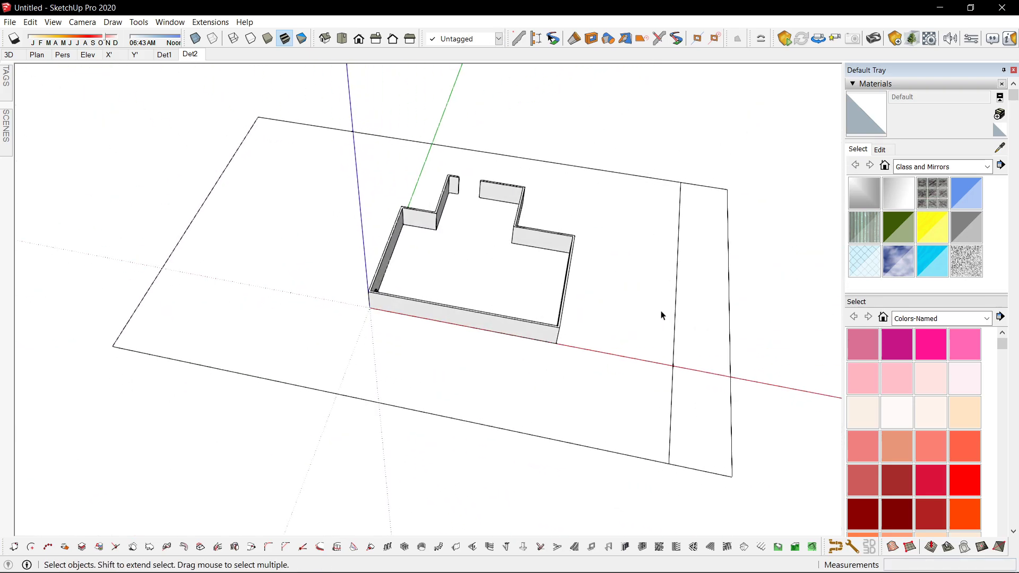
{"action": "scroll", "coordinate": [467, 325], "scroll_direction": "up", "scroll_amount": 3}
{"action": "middle_click_drag", "start_coordinate": [653, 313], "coordinate": [253, 368]}
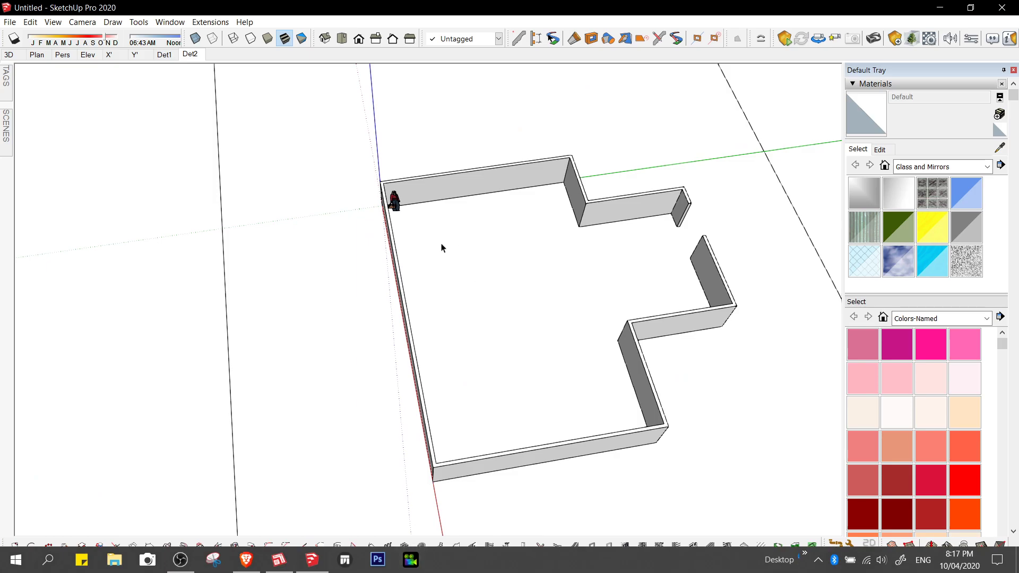
{"action": "middle_click_drag", "start_coordinate": [435, 241], "coordinate": [587, 202]}
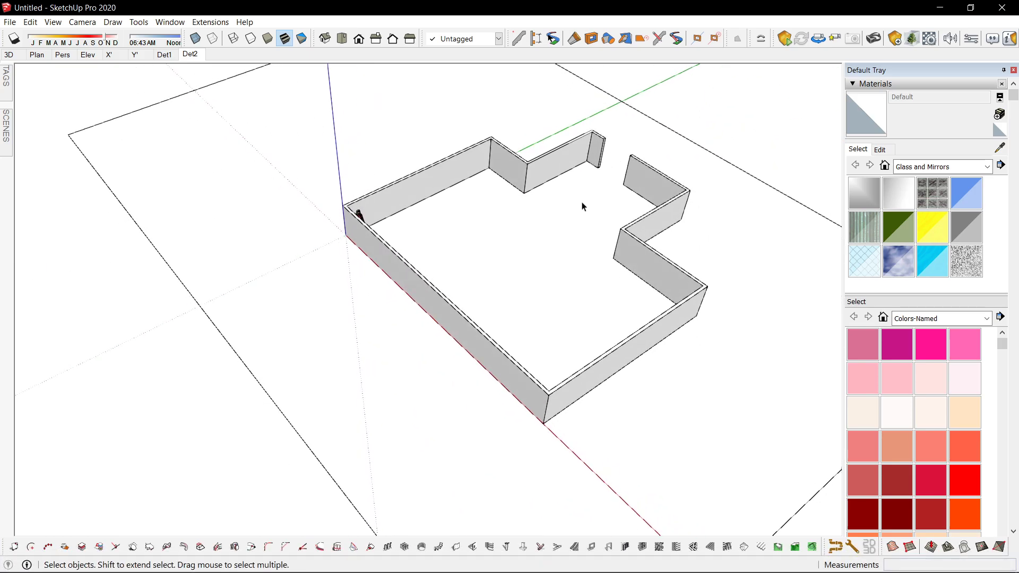
{"action": "scroll", "coordinate": [496, 230], "scroll_direction": "up", "scroll_amount": 3}
{"action": "scroll", "coordinate": [496, 230], "scroll_direction": "down", "scroll_amount": 2}
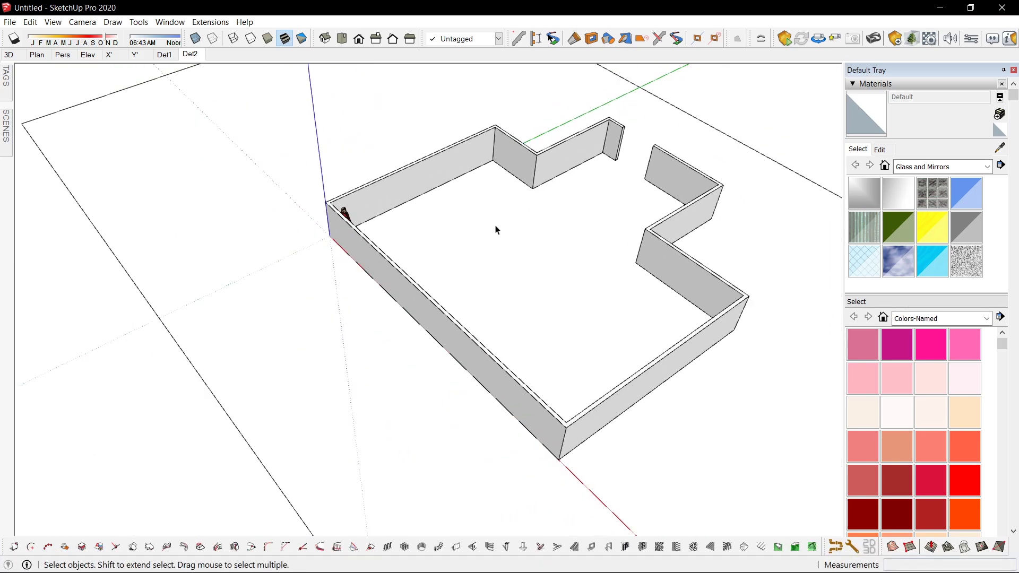
Close SketchUp without saving the model, return to LayOut and deselect the wall outline.
{"action": "left_click", "coordinate": [1002, 7]}
{"action": "left_click", "coordinate": [514, 322]}
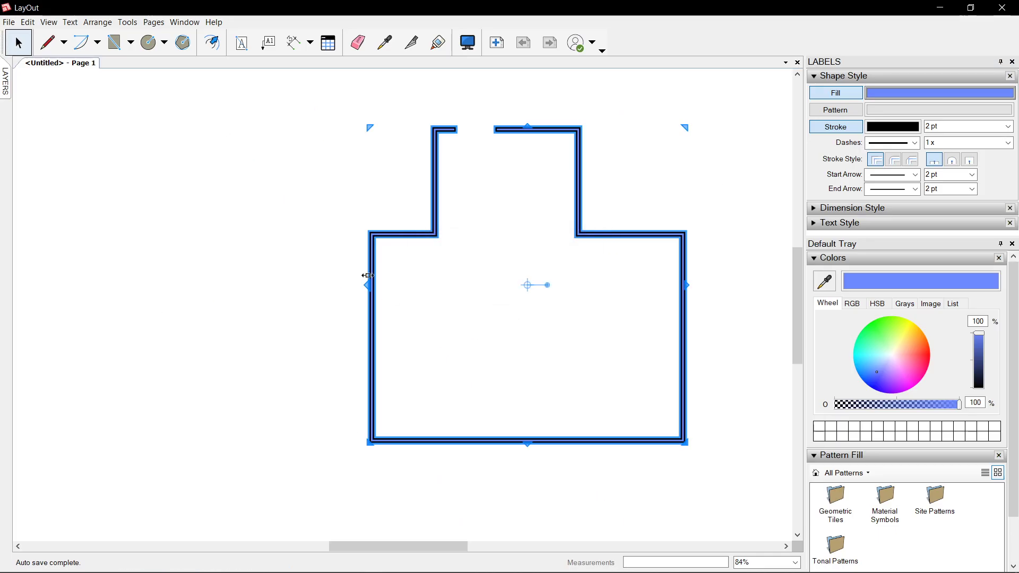
{"action": "left_click", "coordinate": [313, 274]}
{"action": "scroll", "coordinate": [299, 270], "scroll_direction": "down", "scroll_amount": 4}
{"action": "scroll", "coordinate": [427, 287], "scroll_direction": "up", "scroll_amount": 5}
{"action": "scroll", "coordinate": [358, 283], "scroll_direction": "down", "scroll_amount": 1}
{"action": "middle_click_drag", "start_coordinate": [358, 283], "coordinate": [449, 259]}
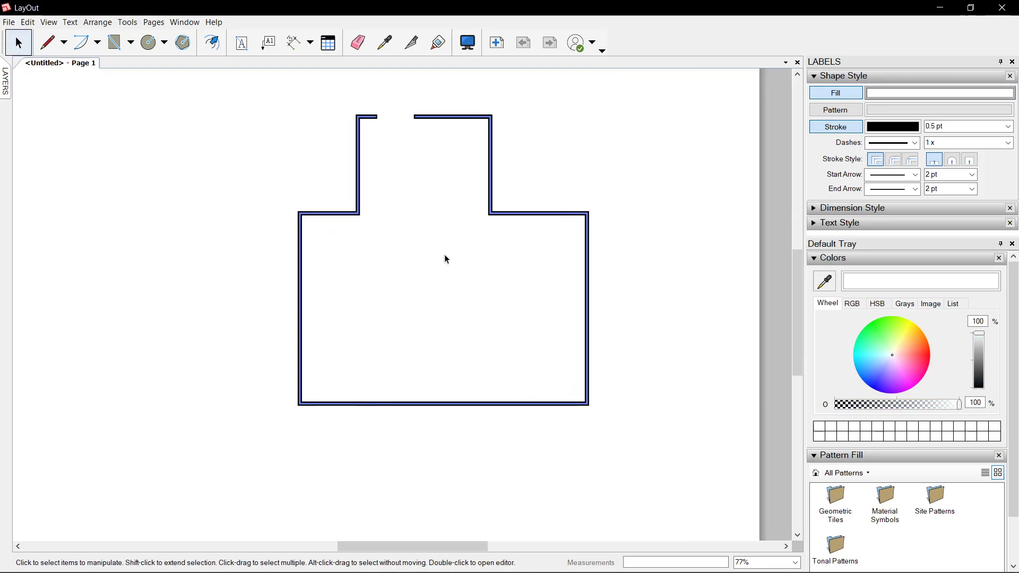
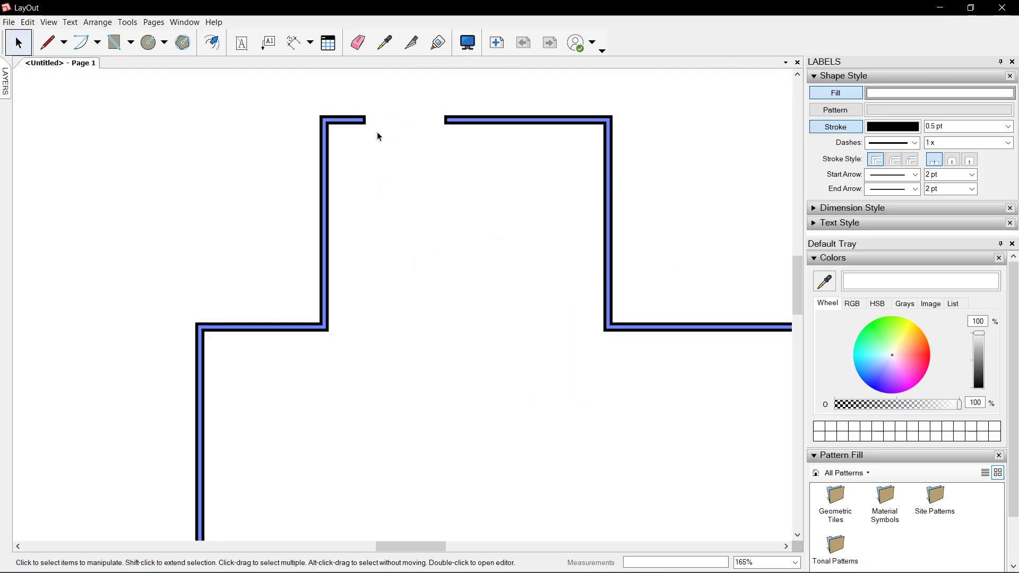
Try drawing a door as a line across the wall opening with an inward two-point arc, and undo both.
{"action": "key", "text": "l"}
{"action": "left_click", "coordinate": [351, 101]}
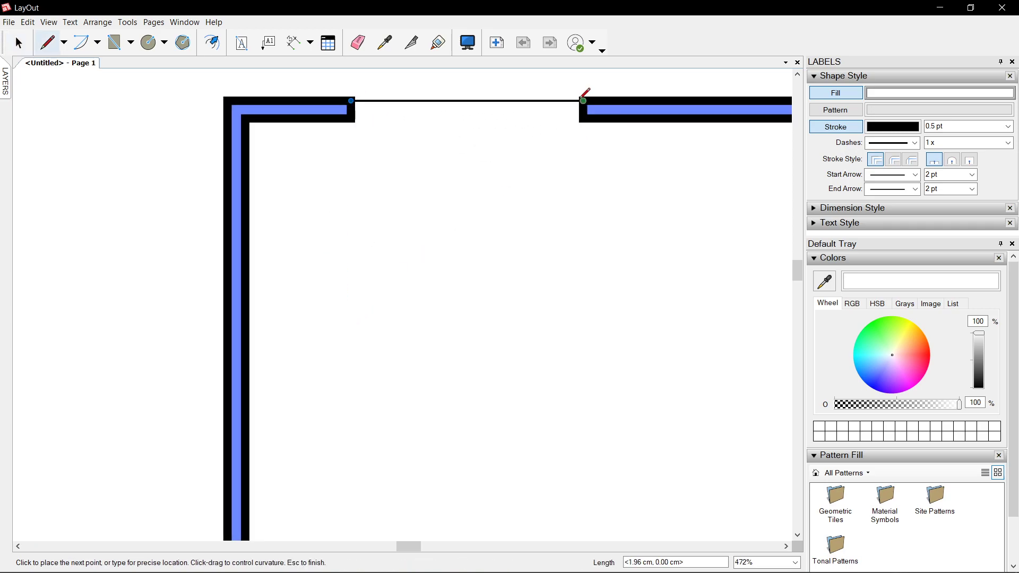
{"action": "left_click", "coordinate": [582, 121]}
{"action": "key", "text": "space"}
{"action": "key", "text": "a"}
{"action": "scroll", "coordinate": [353, 104], "scroll_direction": "up", "scroll_amount": 2}
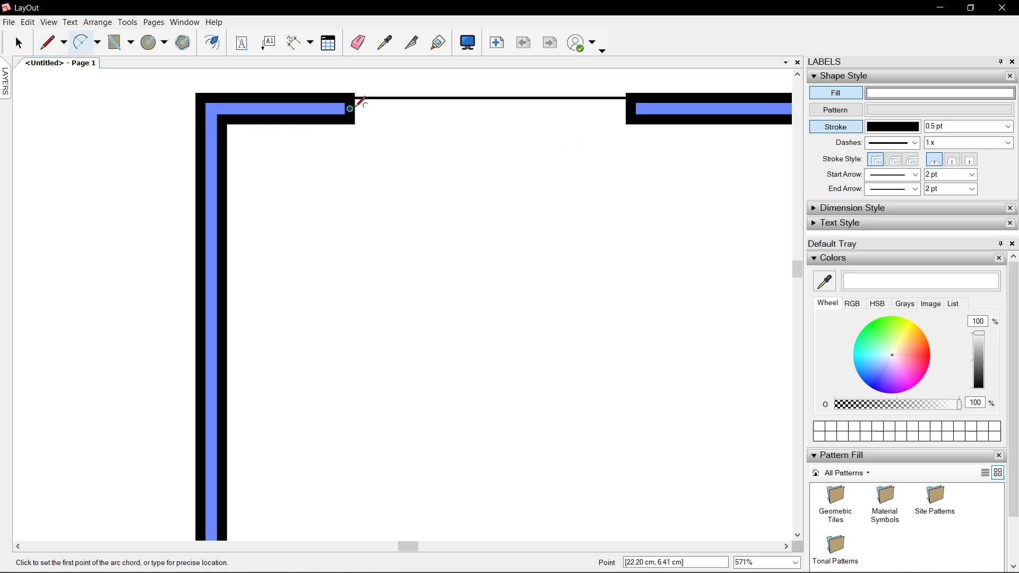
{"action": "left_click", "coordinate": [350, 110]}
{"action": "left_click", "coordinate": [631, 109]}
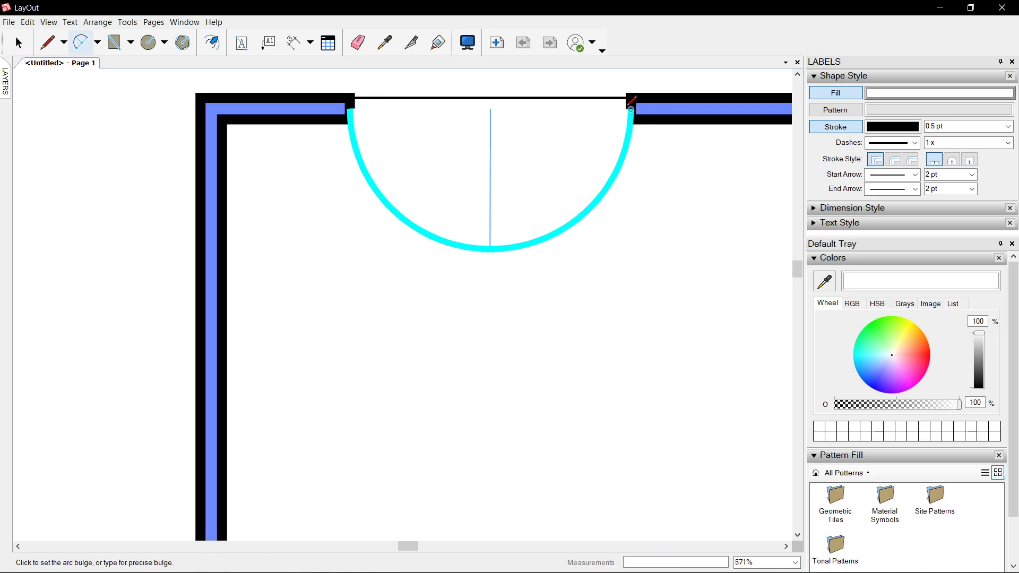
{"action": "left_click", "coordinate": [598, 318]}
{"action": "key", "text": "space"}
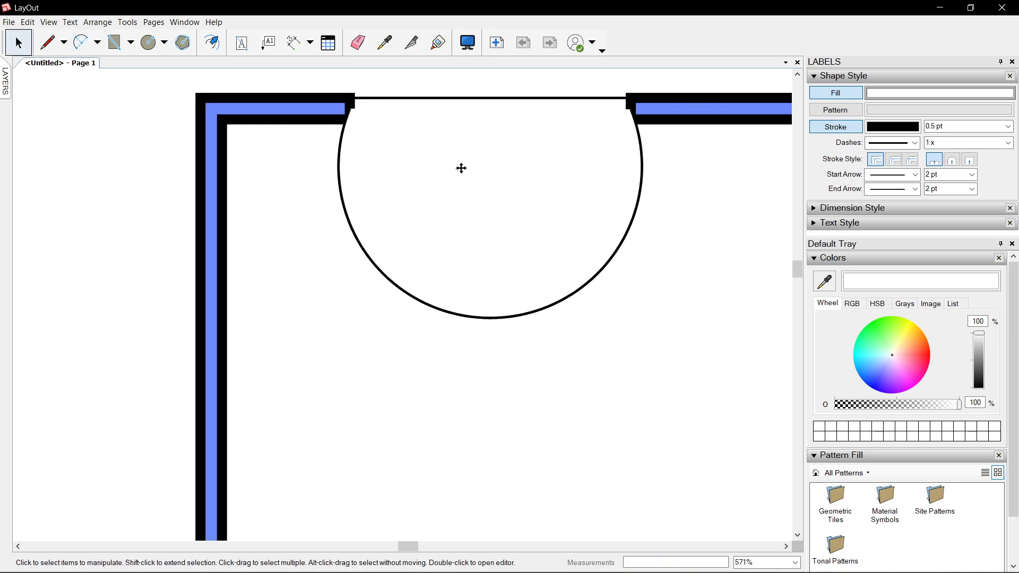
{"action": "key", "text": "ctrl+z"}
{"action": "key", "text": "ctrl+z"}
Draw a quarter-circle door swing with the Arc tool, centred on the opening's left inner wall corner and starting at the right one.
{"action": "left_click", "coordinate": [85, 42]}
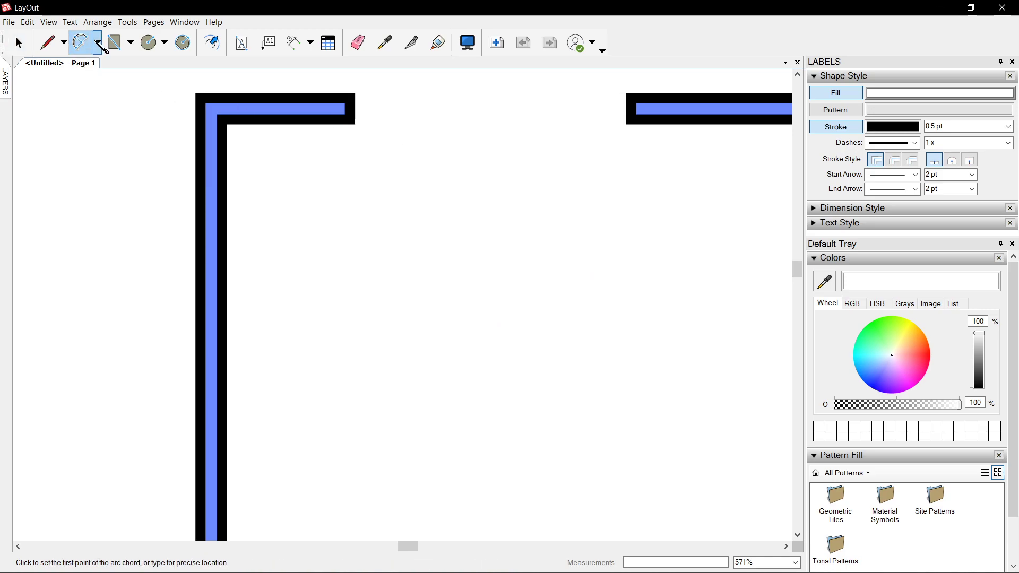
{"action": "left_click", "coordinate": [97, 42]}
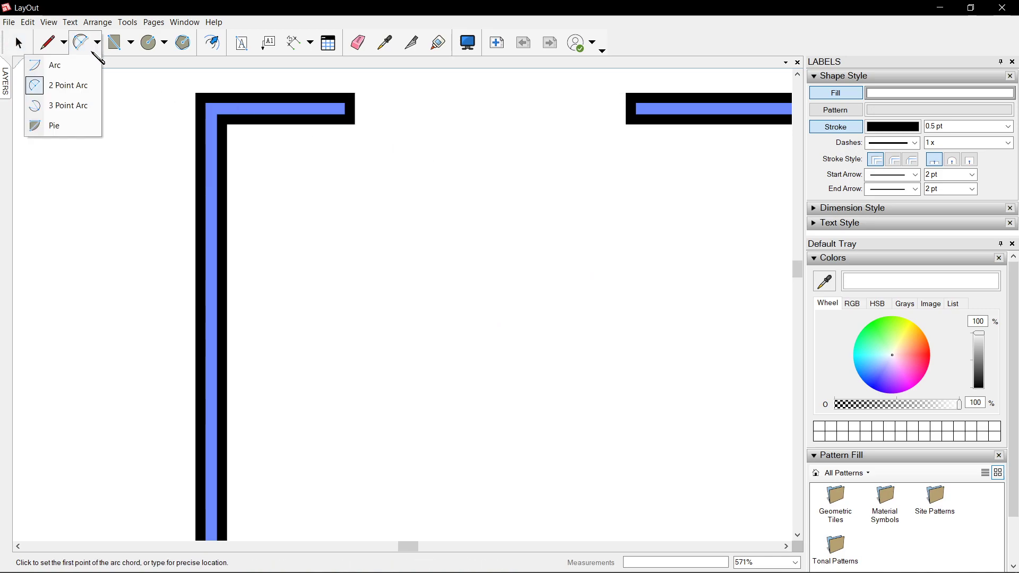
{"action": "left_click", "coordinate": [74, 84]}
{"action": "key", "text": "a"}
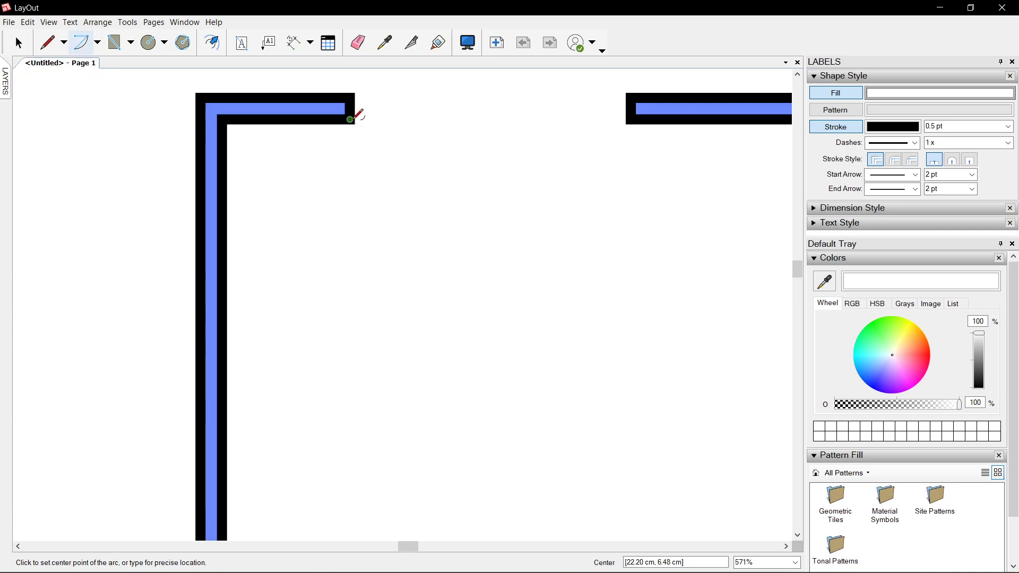
{"action": "left_click", "coordinate": [350, 119]}
{"action": "left_click", "coordinate": [631, 119]}
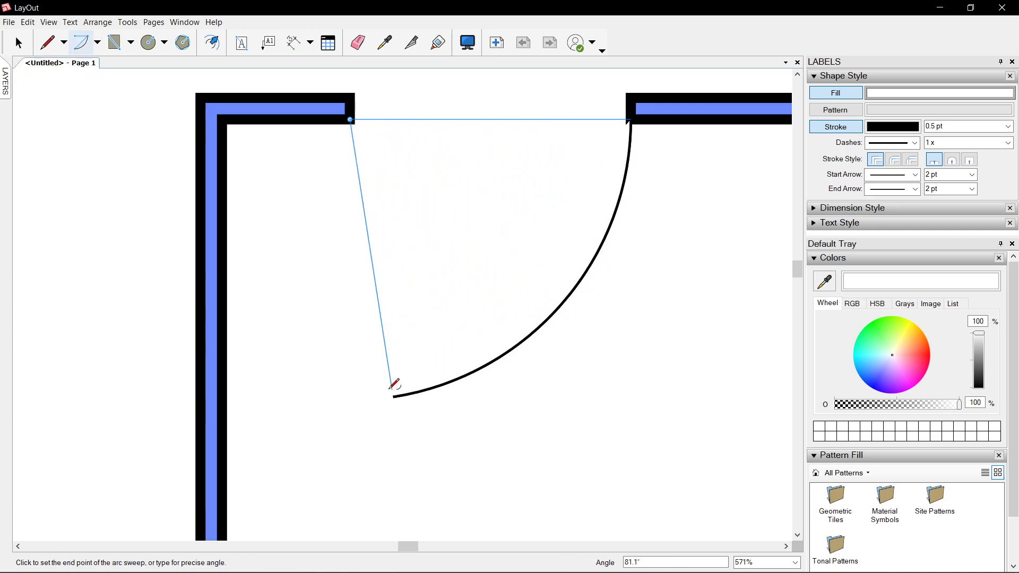
{"action": "left_click", "coordinate": [349, 388]}
Draw the vertical door leaf line from the arc's lower end up to the opening's left inner wall corner.
{"action": "key", "text": "l"}
{"action": "left_click", "coordinate": [350, 400]}
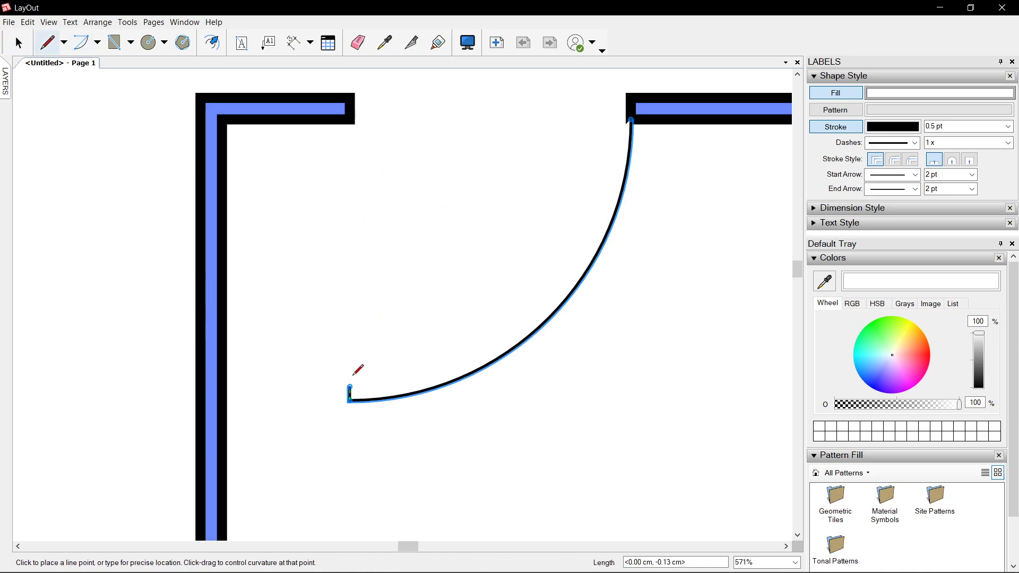
{"action": "left_click", "coordinate": [347, 119]}
{"action": "left_click", "coordinate": [350, 119]}
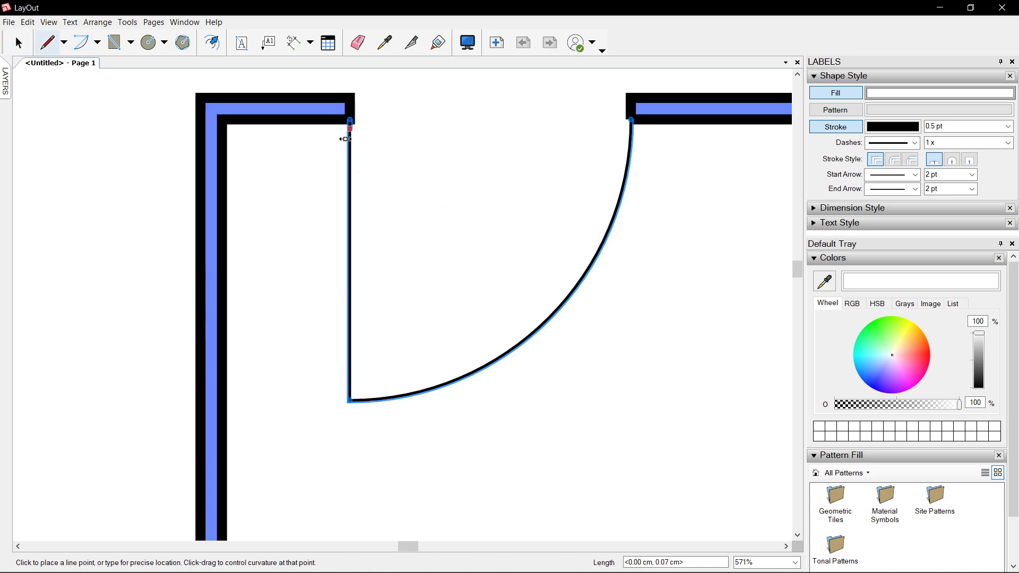
{"action": "key", "text": "space"}
{"action": "scroll", "coordinate": [374, 171], "scroll_direction": "down", "scroll_amount": 2}
{"action": "scroll", "coordinate": [448, 156], "scroll_direction": "up", "scroll_amount": 1}
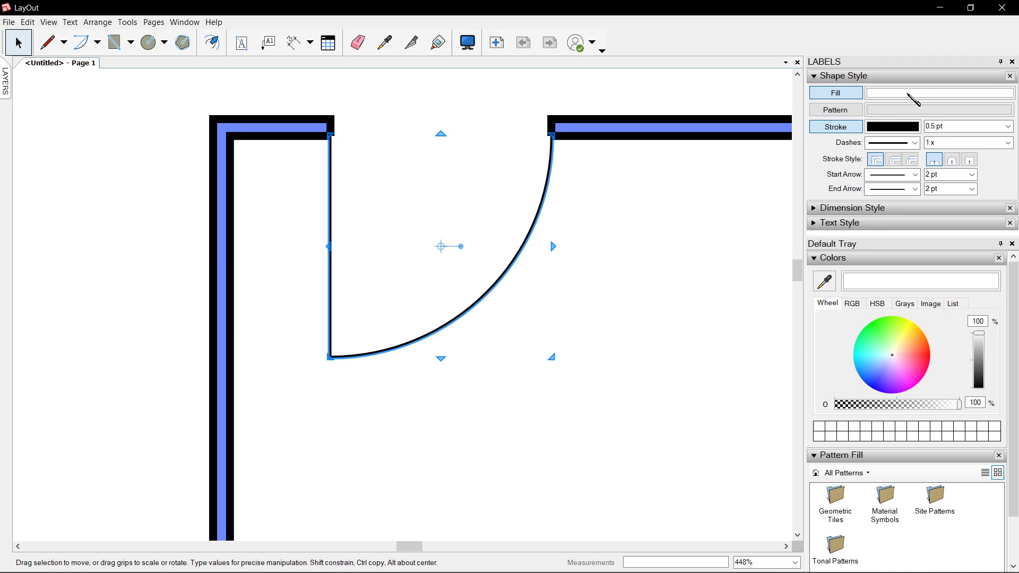
Set the door symbol's fill colour to green and switch its fill off.
{"action": "left_click", "coordinate": [885, 340]}
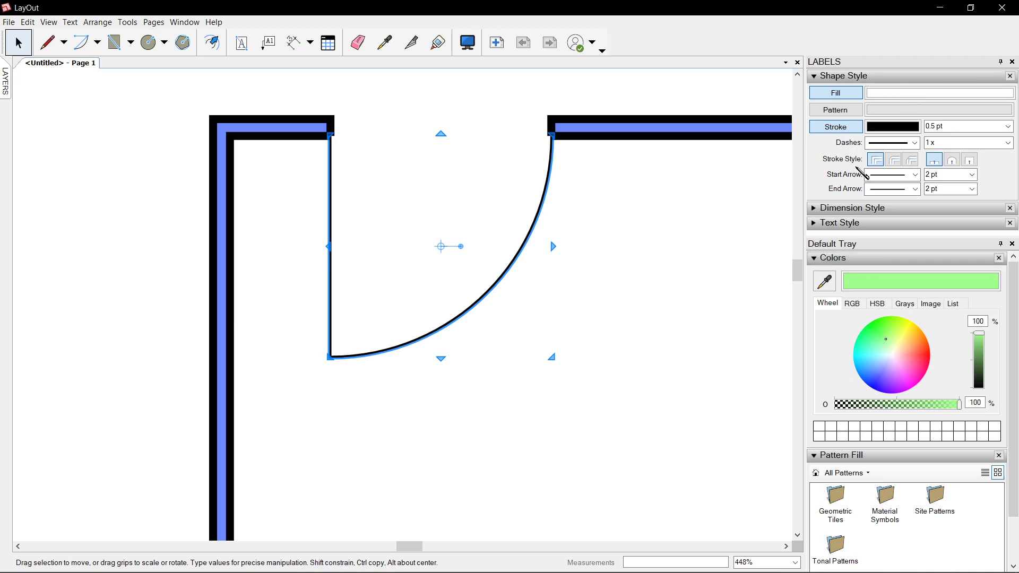
{"action": "left_click", "coordinate": [875, 332]}
{"action": "scroll", "coordinate": [449, 203], "scroll_direction": "down", "scroll_amount": 1}
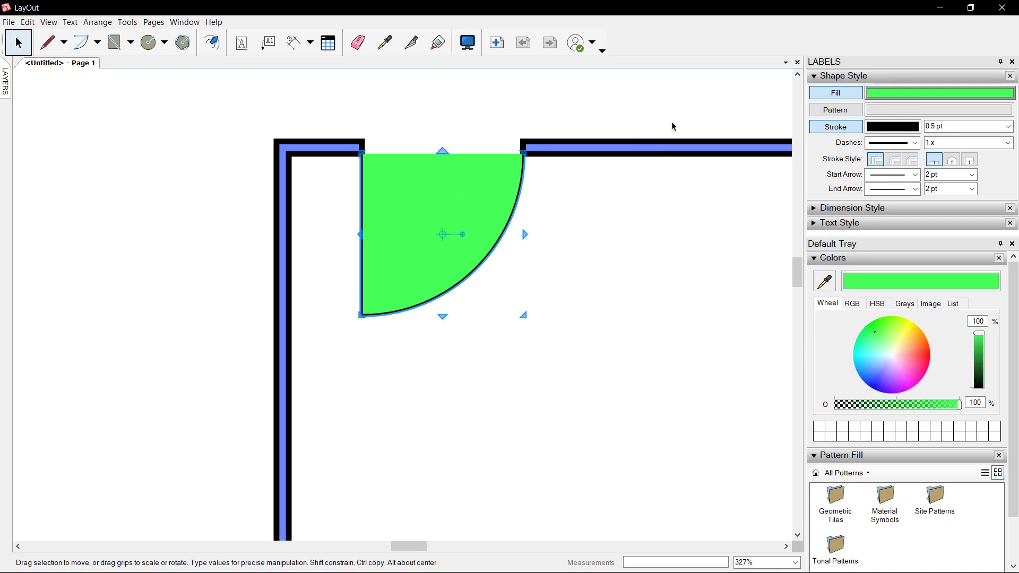
{"action": "left_click", "coordinate": [851, 98]}
{"action": "scroll", "coordinate": [589, 240], "scroll_direction": "down", "scroll_amount": 4}
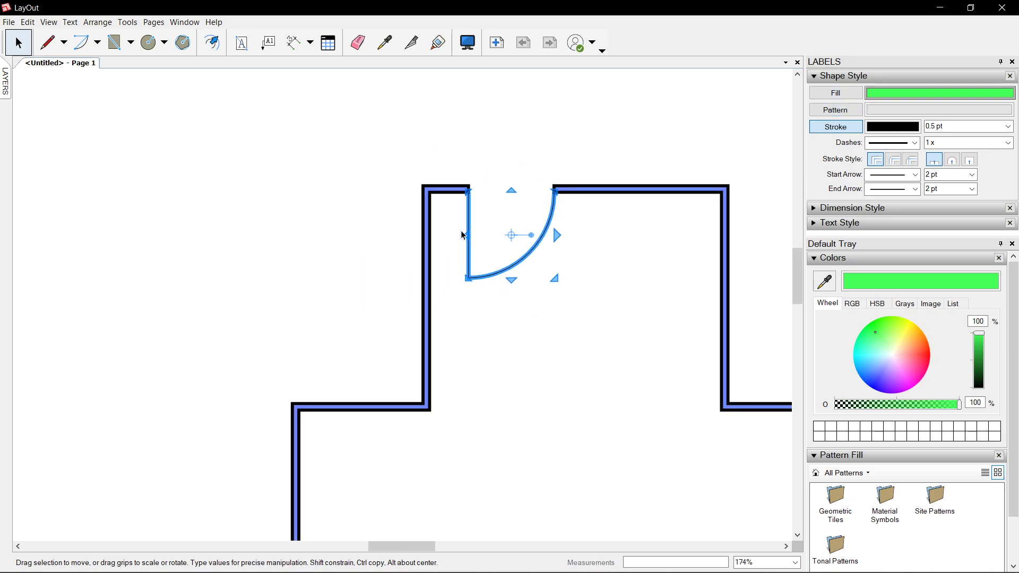
Increase the door symbol's stroke width, trying 2 pt before settling on a thinner line, and deselect the symbol.
{"action": "left_click", "coordinate": [463, 232]}
{"action": "scroll", "coordinate": [524, 256], "scroll_direction": "up", "scroll_amount": 3}
{"action": "left_click", "coordinate": [546, 232]}
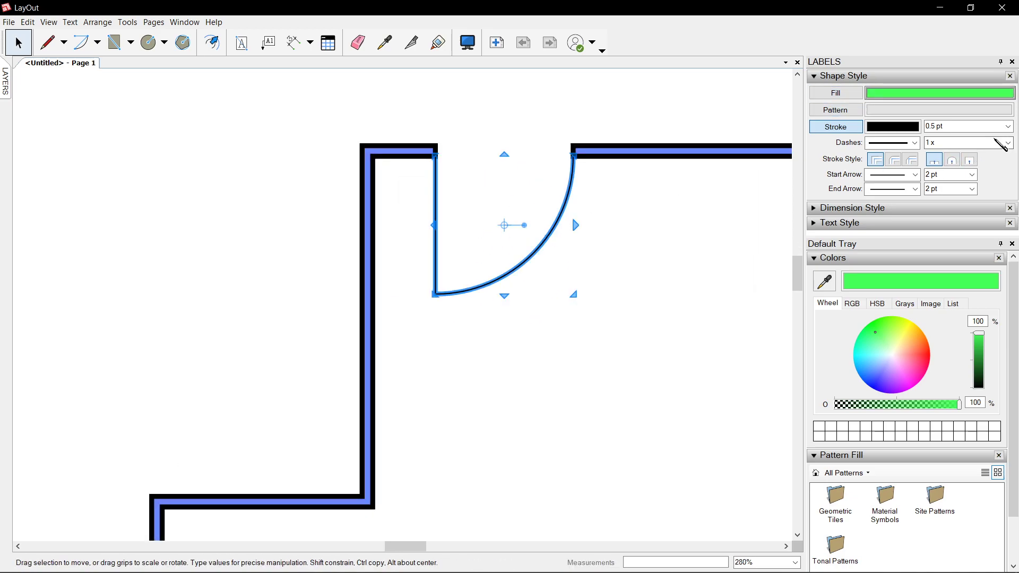
{"action": "left_click", "coordinate": [1008, 127]}
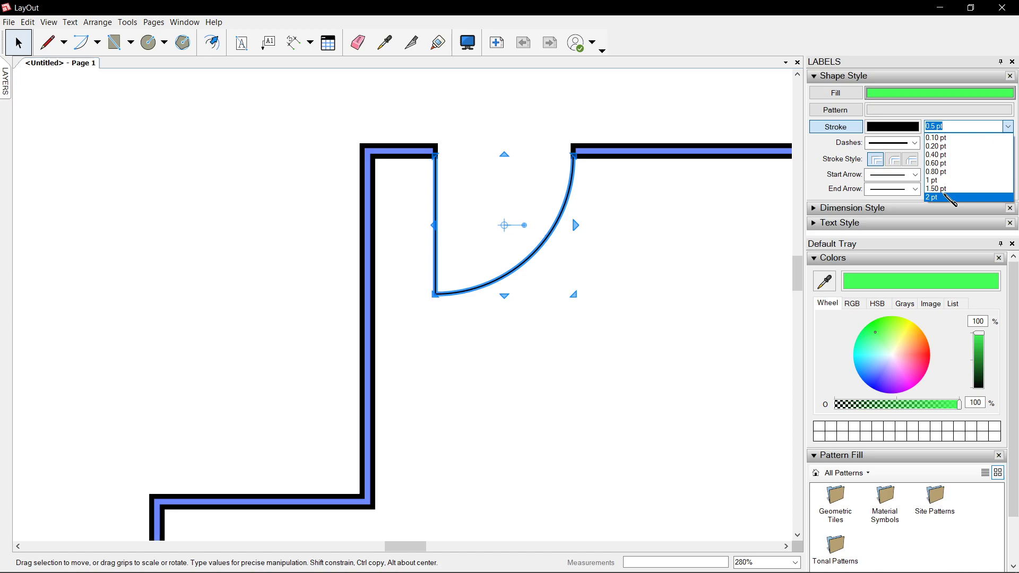
{"action": "left_click", "coordinate": [943, 193]}
{"action": "left_click", "coordinate": [1008, 127]}
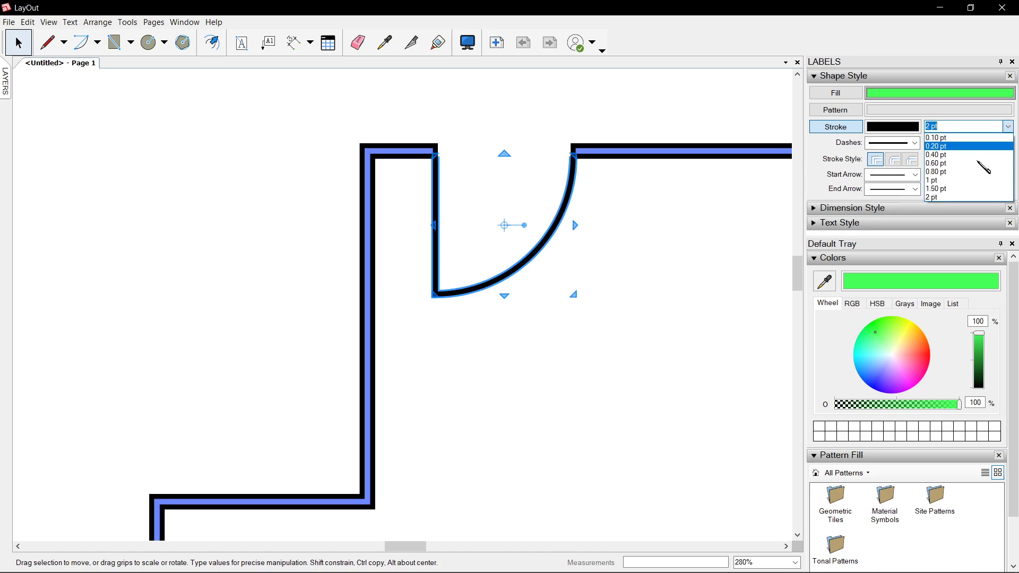
{"action": "left_click", "coordinate": [504, 102]}
{"action": "scroll", "coordinate": [505, 102], "scroll_direction": "down", "scroll_amount": 3}
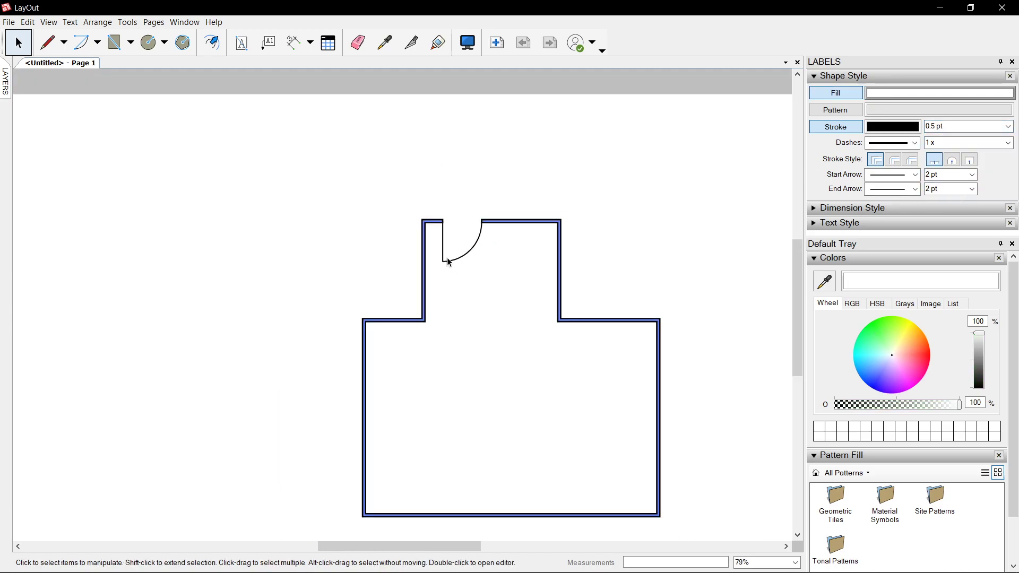
Draw a tall, narrow window rectangle about 0.15 cm wide across the thickness of the main room's left wall.
{"action": "scroll", "coordinate": [505, 235], "scroll_direction": "up", "scroll_amount": 5}
{"action": "key", "text": "r"}
{"action": "left_click", "coordinate": [410, 254]}
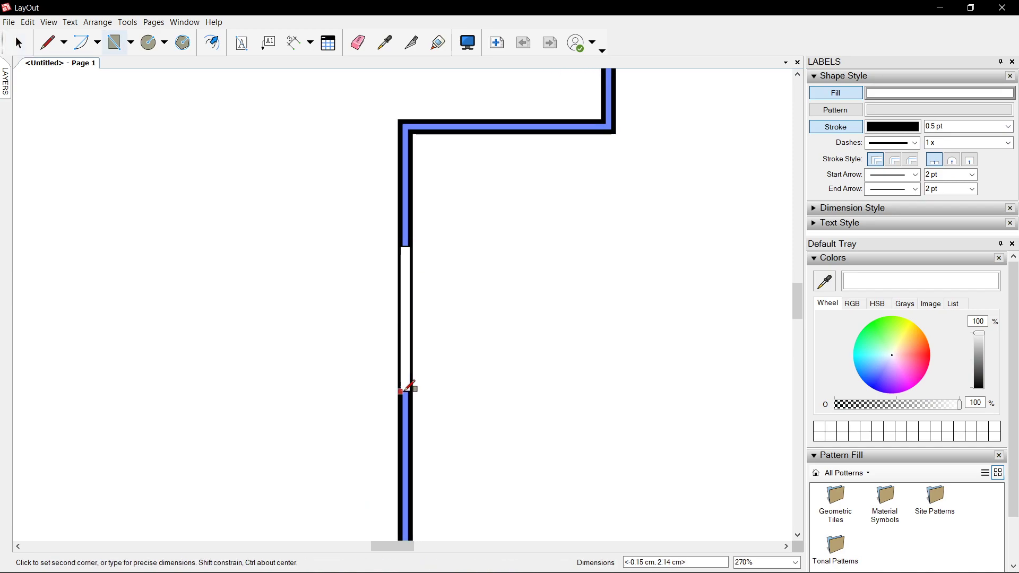
{"action": "scroll", "coordinate": [405, 262], "scroll_direction": "up", "scroll_amount": 2}
{"action": "scroll", "coordinate": [407, 205], "scroll_direction": "down", "scroll_amount": 2}
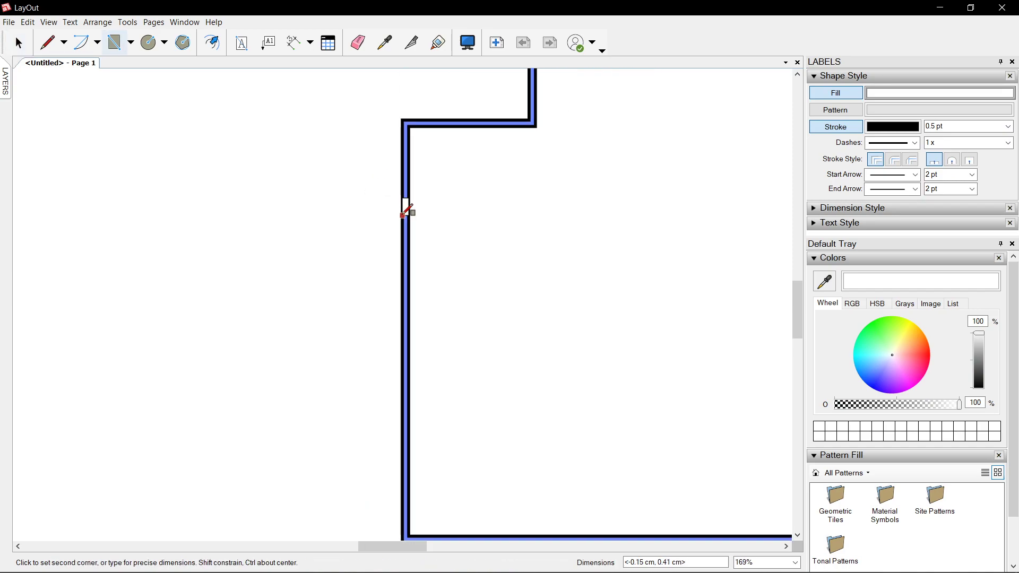
{"action": "scroll", "coordinate": [409, 234], "scroll_direction": "up", "scroll_amount": 3}
{"action": "left_click", "coordinate": [413, 304]}
{"action": "key", "text": "space"}
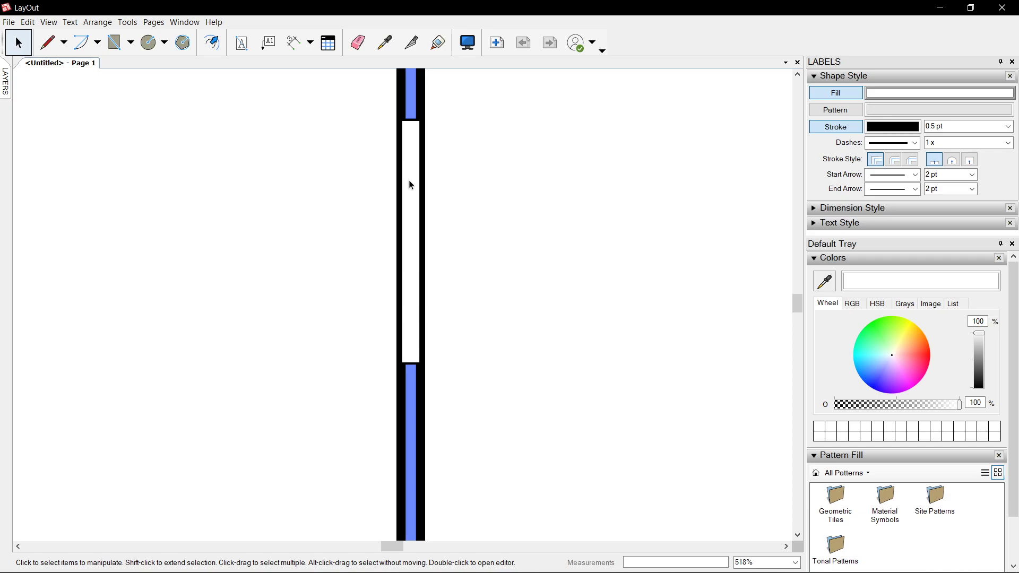
{"action": "scroll", "coordinate": [409, 180], "scroll_direction": "up", "scroll_amount": 4}
{"action": "left_click", "coordinate": [411, 180]}
{"action": "scroll", "coordinate": [413, 181], "scroll_direction": "down", "scroll_amount": 3}
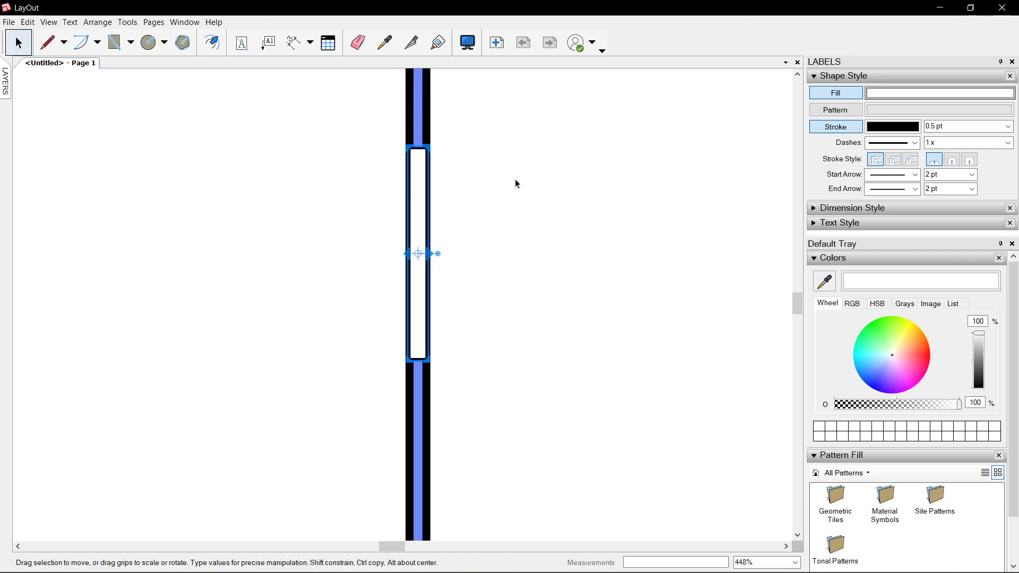
{"action": "left_click", "coordinate": [514, 182]}
Draw a vertical centre line through the window rectangle from its upper edge to its lower edge.
{"action": "scroll", "coordinate": [505, 204], "scroll_direction": "down", "scroll_amount": 3}
{"action": "scroll", "coordinate": [504, 206], "scroll_direction": "up", "scroll_amount": 3}
{"action": "scroll", "coordinate": [437, 193], "scroll_direction": "up", "scroll_amount": 2}
{"action": "key", "text": "l"}
{"action": "left_click", "coordinate": [440, 144]}
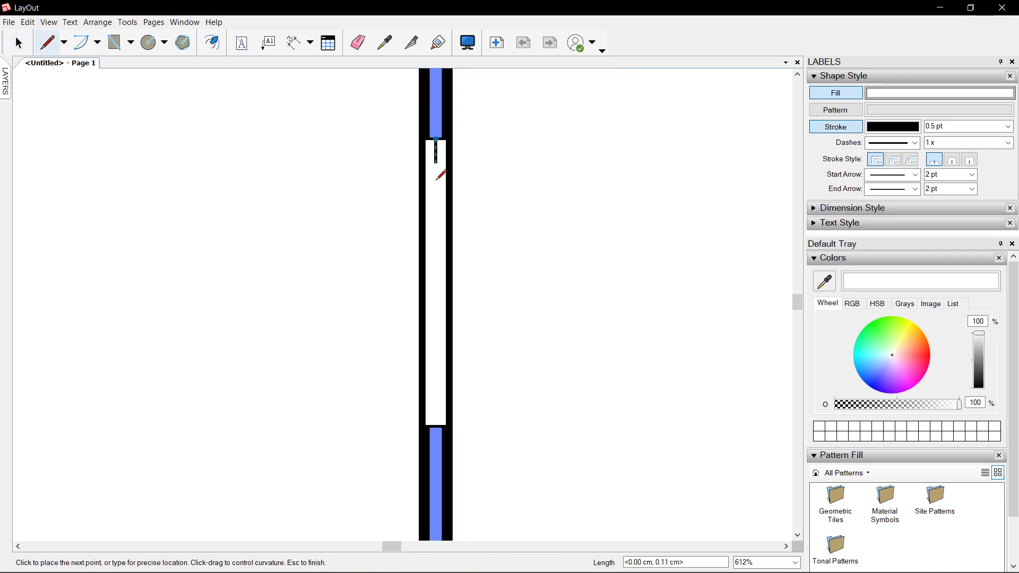
{"action": "left_click", "coordinate": [443, 426]}
{"action": "key", "text": "space"}
Draw a small frame rectangle across the wall thickness at the upper end of the window.
{"action": "scroll", "coordinate": [417, 136], "scroll_direction": "up", "scroll_amount": 2}
{"action": "key", "text": "r"}
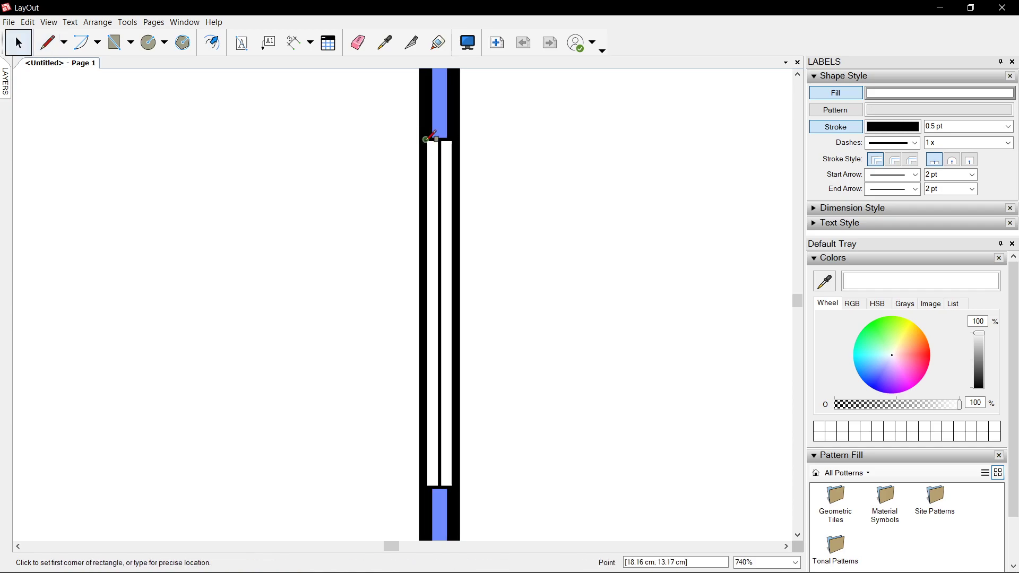
{"action": "left_click", "coordinate": [427, 140]}
{"action": "left_click", "coordinate": [453, 127]}
{"action": "key", "text": "space"}
{"action": "key", "text": "space"}
Copy the small frame rectangle to the lower end of the window.
{"action": "scroll", "coordinate": [465, 141], "scroll_direction": "down", "scroll_amount": 2}
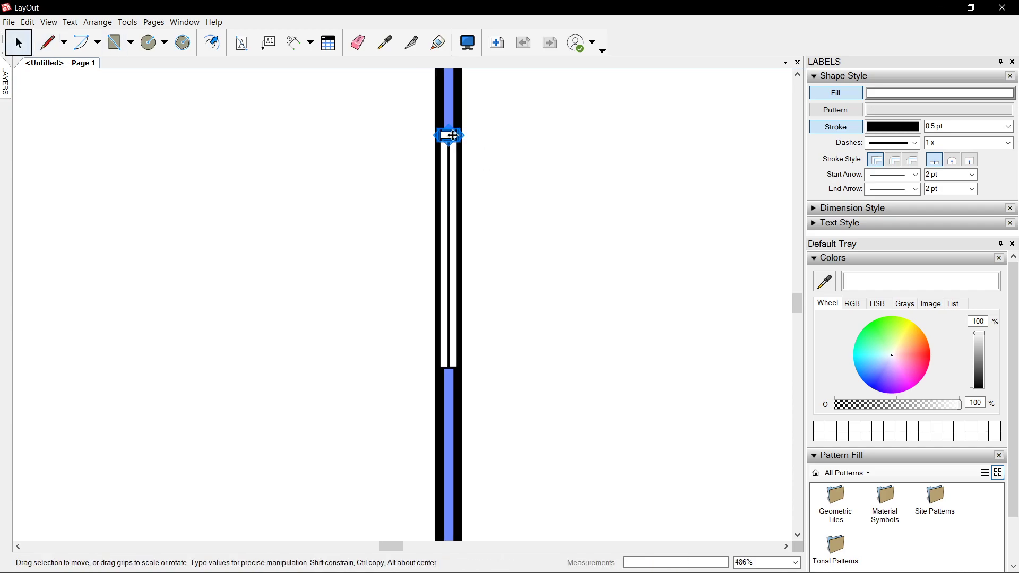
{"action": "left_click_drag", "start_coordinate": [453, 136], "coordinate": [452, 373], "text": "ctrl"}
{"action": "left_click", "coordinate": [364, 336]}
{"action": "scroll", "coordinate": [361, 334], "scroll_direction": "down", "scroll_amount": 3}
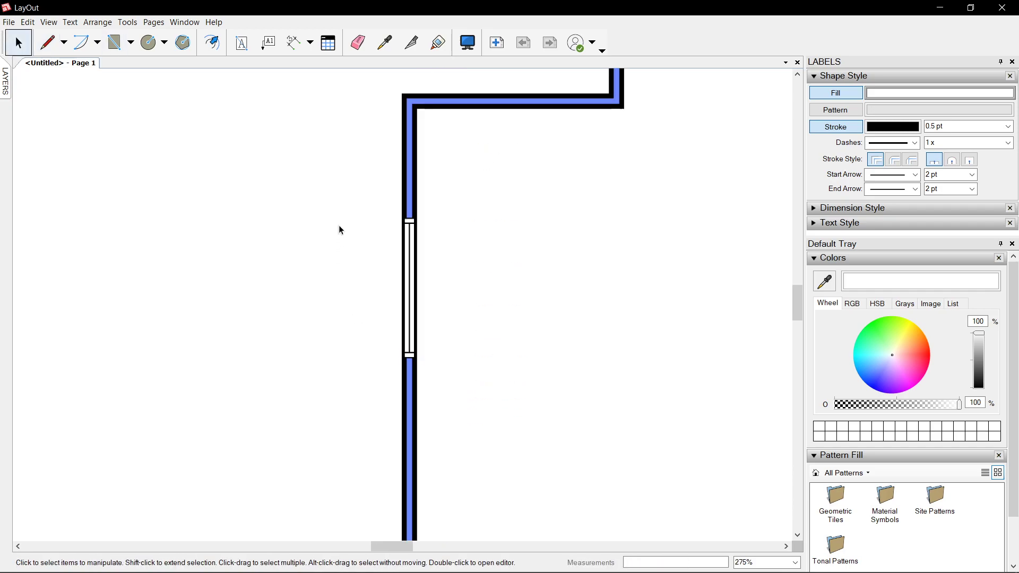
Select all parts of the window symbol and combine them into a group.
{"action": "scroll", "coordinate": [398, 274], "scroll_direction": "up", "scroll_amount": 2}
{"action": "left_click_drag", "start_coordinate": [388, 269], "coordinate": [504, 452]}
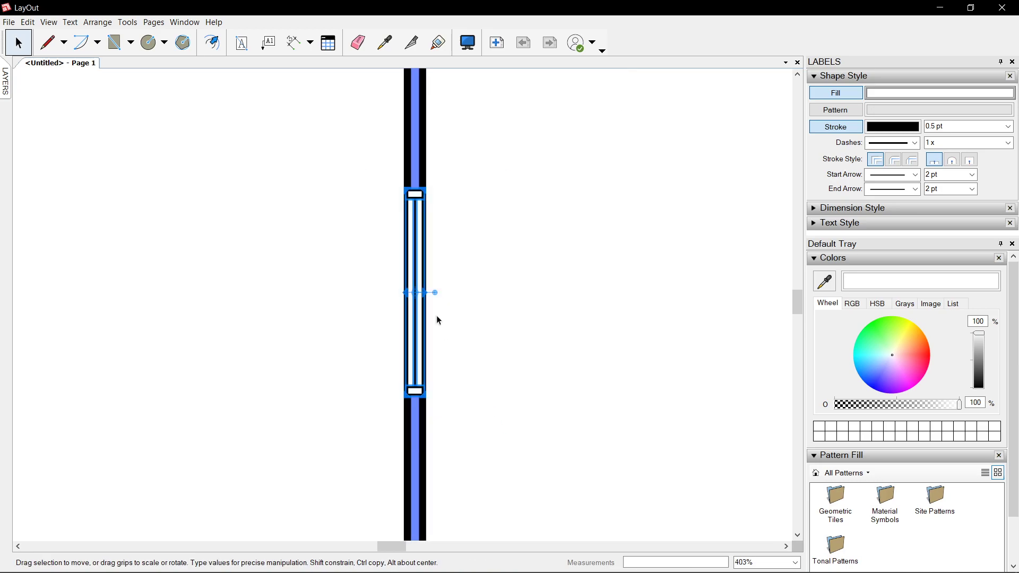
{"action": "right_click", "coordinate": [417, 256]}
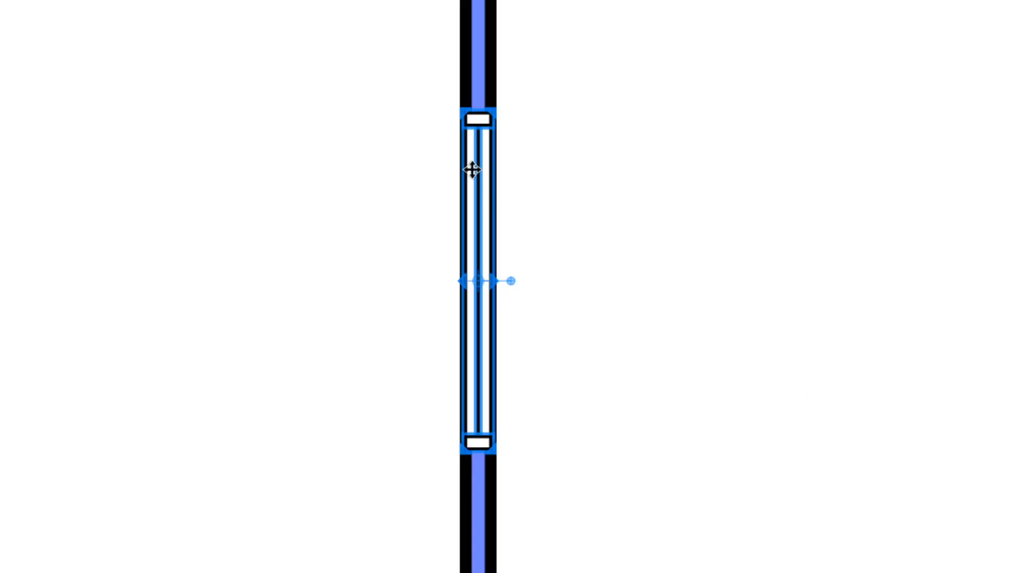
{"action": "right_click", "coordinate": [472, 169]}
{"action": "left_click", "coordinate": [600, 453]}
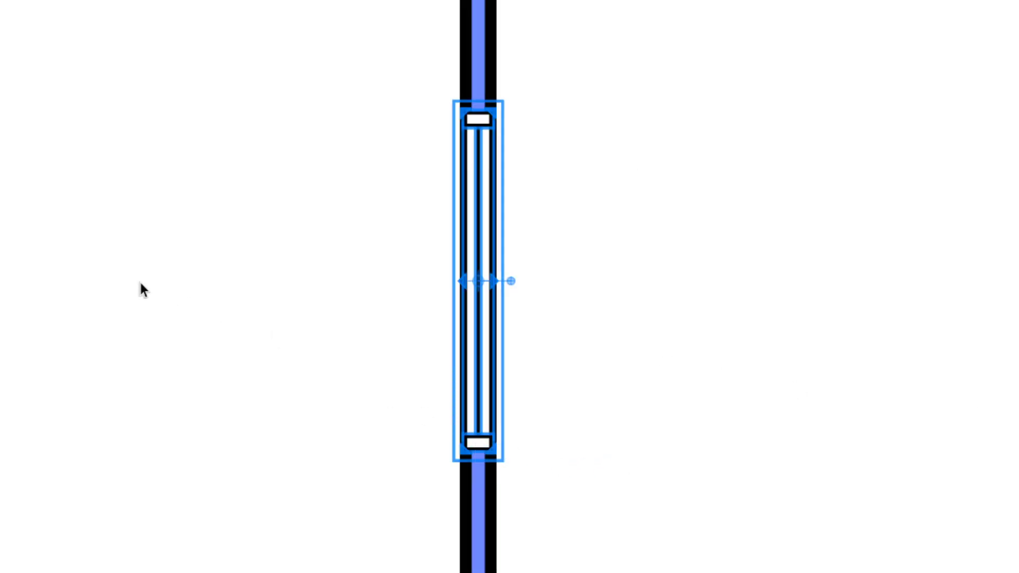
Try moving the grouped window away from the left wall, and undo each move.
{"action": "scroll", "coordinate": [140, 282], "scroll_direction": "down", "scroll_amount": 5}
{"action": "left_click_drag", "start_coordinate": [263, 219], "coordinate": [632, 237]}
{"action": "scroll", "coordinate": [632, 236], "scroll_direction": "down", "scroll_amount": 2}
{"action": "key", "text": "super+z"}
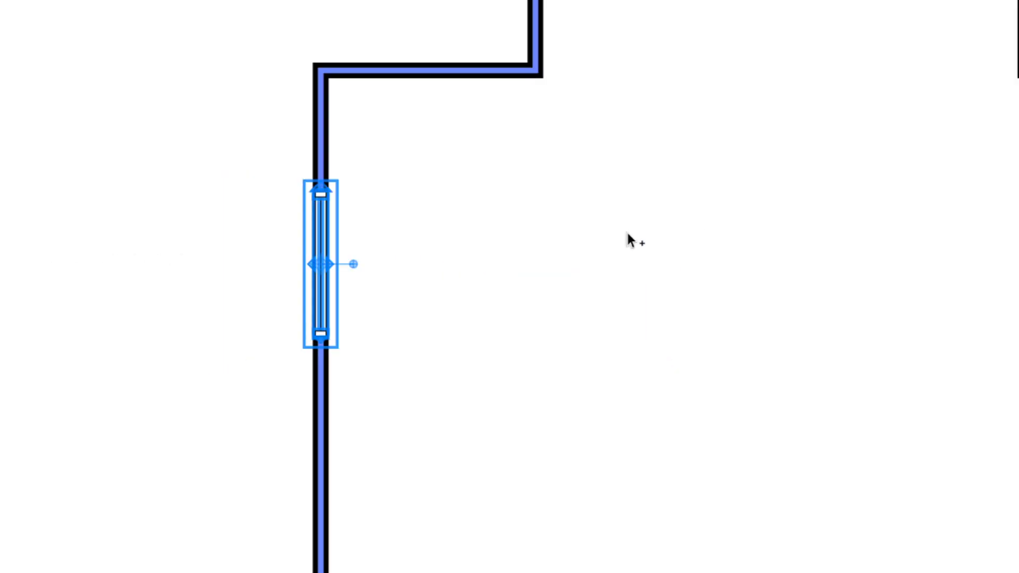
{"action": "left_click", "coordinate": [497, 150]}
{"action": "left_click", "coordinate": [322, 204]}
{"action": "left_click_drag", "start_coordinate": [321, 202], "coordinate": [157, 312]}
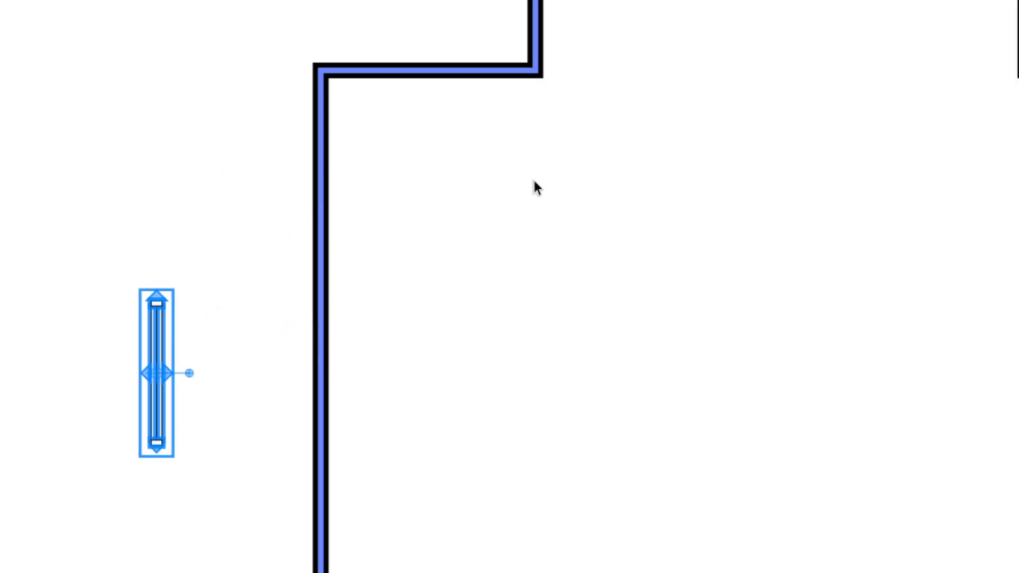
{"action": "scroll", "coordinate": [533, 177], "scroll_direction": "down", "scroll_amount": 3}
{"action": "key", "text": "super+z"}
{"action": "left_click", "coordinate": [444, 259]}
Copy the window group straight down the left wall to a spot near the room's lower corner.
{"action": "scroll", "coordinate": [319, 236], "scroll_direction": "up", "scroll_amount": 3}
{"action": "left_click", "coordinate": [432, 229]}
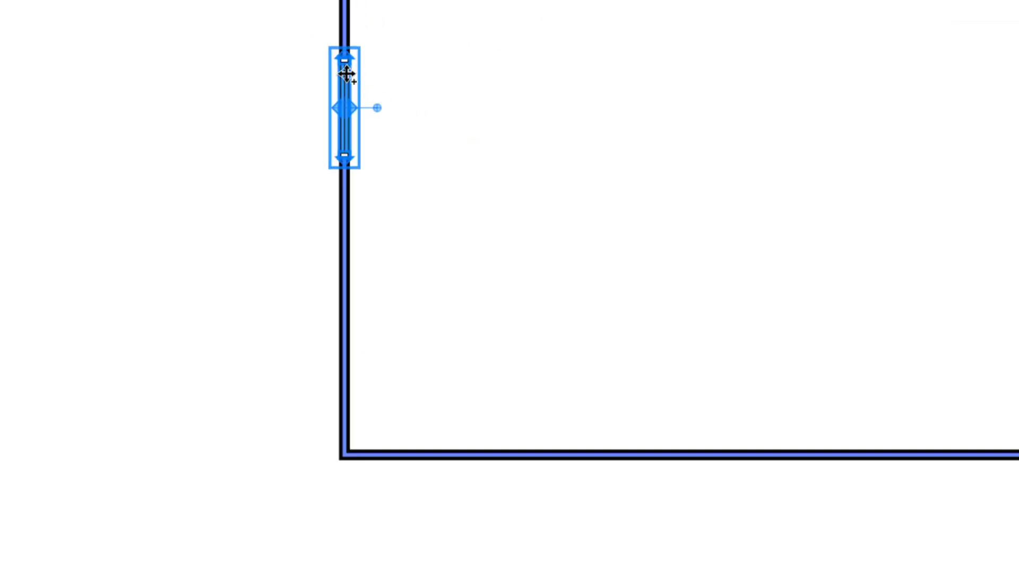
{"action": "left_click_drag", "start_coordinate": [346, 74], "coordinate": [354, 318]}
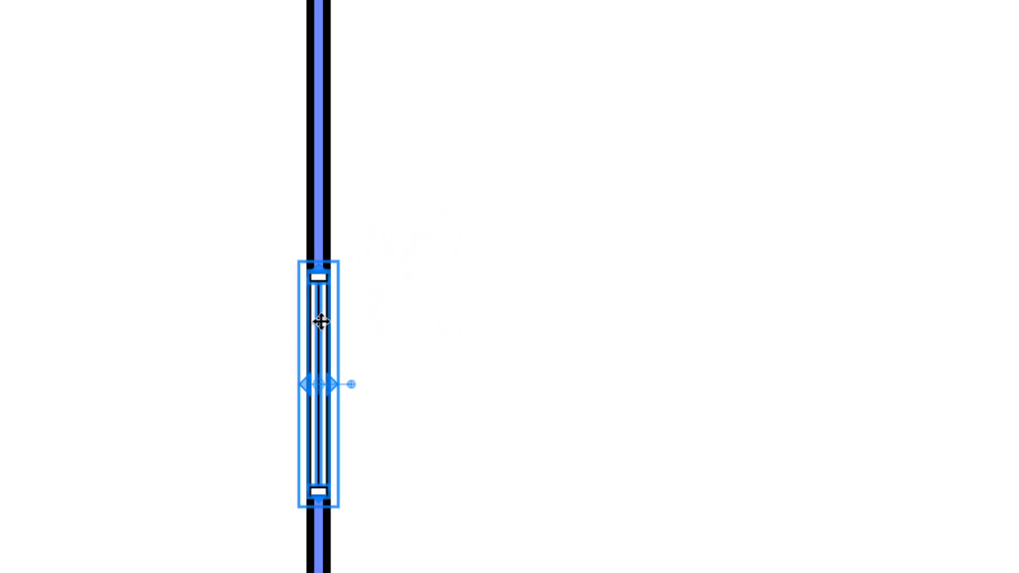
{"action": "left_click", "coordinate": [456, 238]}
{"action": "scroll", "coordinate": [447, 257], "scroll_direction": "down", "scroll_amount": 5}
{"action": "scroll", "coordinate": [383, 285], "scroll_direction": "up", "scroll_amount": 2}
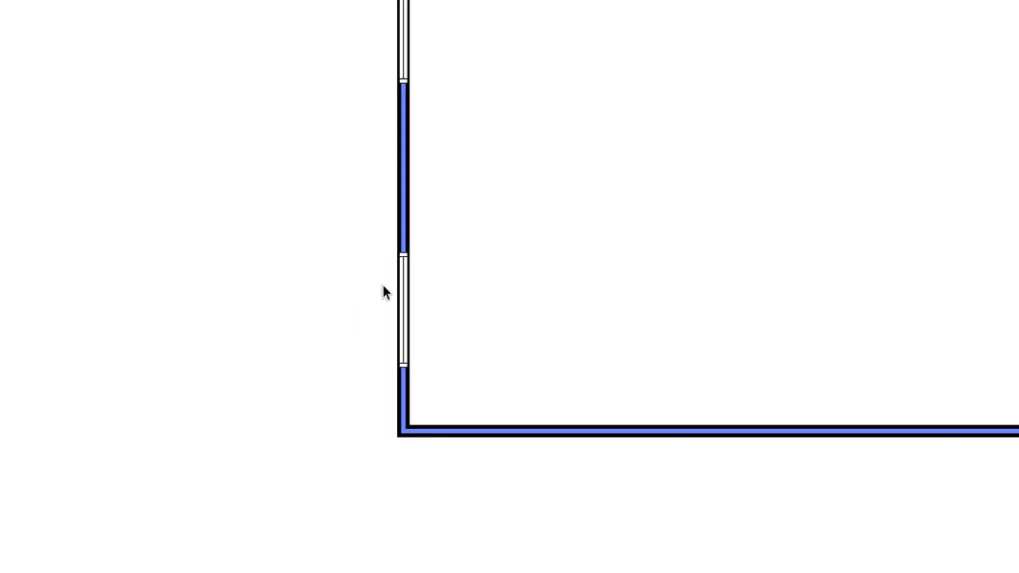
Copy the lower window group into the room and rotate the copy 90° so it lies horizontally.
{"action": "left_click", "coordinate": [400, 271]}
{"action": "left_click_drag", "start_coordinate": [403, 269], "coordinate": [812, 311]}
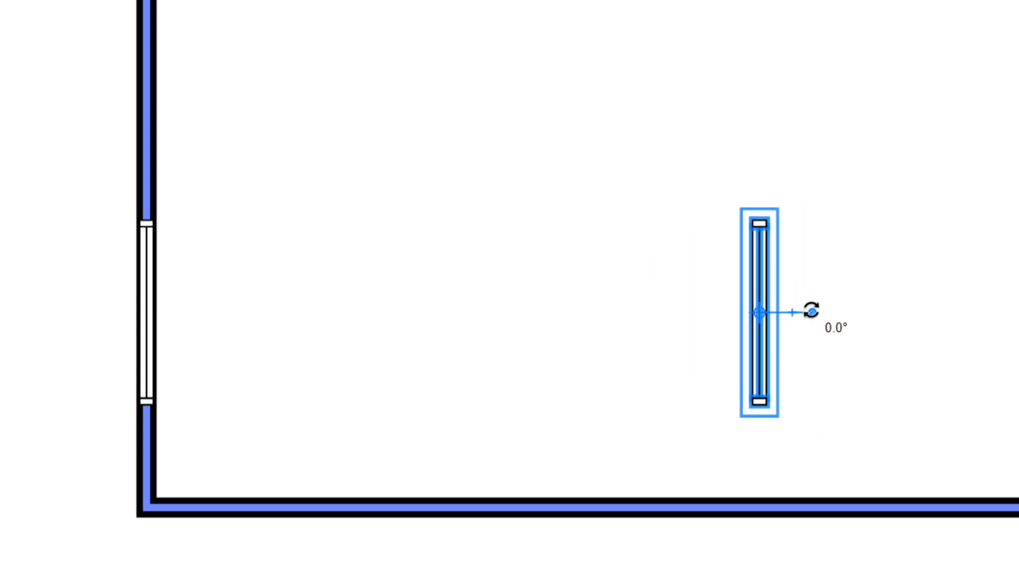
{"action": "scroll", "coordinate": [733, 329], "scroll_direction": "up", "scroll_amount": 4}
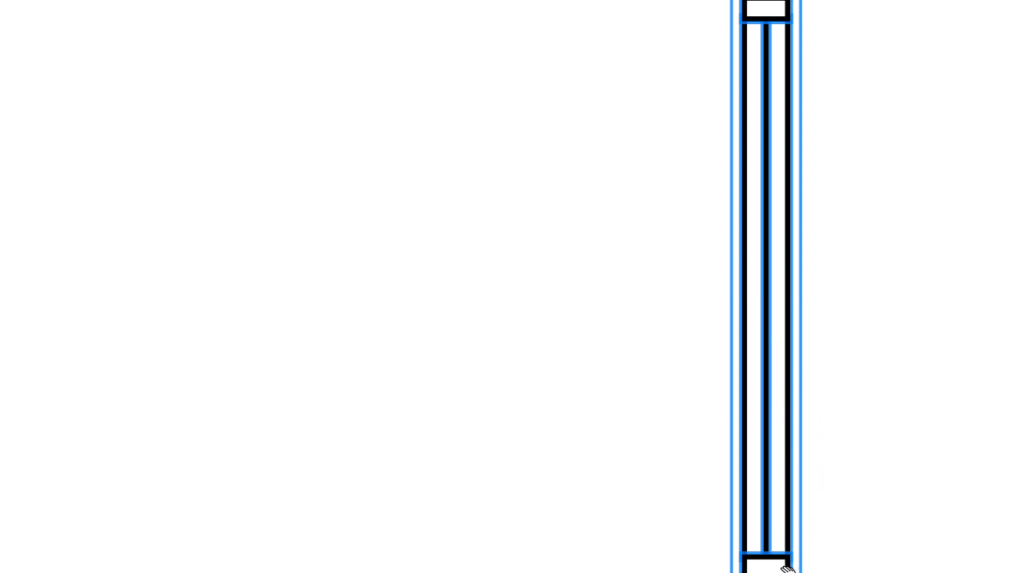
{"action": "left_click_drag", "start_coordinate": [732, 547], "coordinate": [696, 570]}
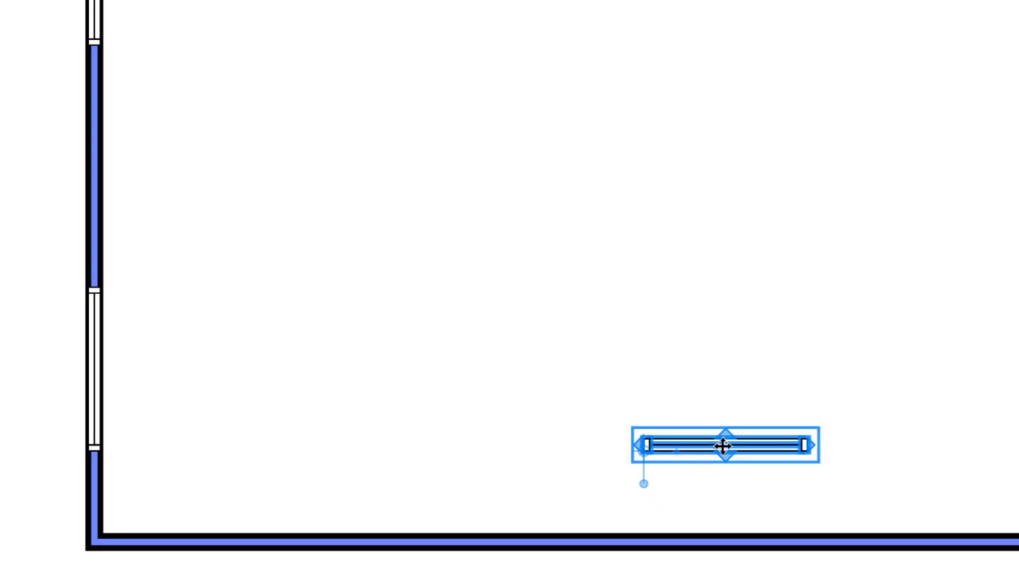
Move the horizontal window onto the bottom wall, aligned with the wall thickness, and deselect it.
{"action": "left_click_drag", "start_coordinate": [723, 446], "coordinate": [617, 543]}
{"action": "right_click", "coordinate": [594, 351]}
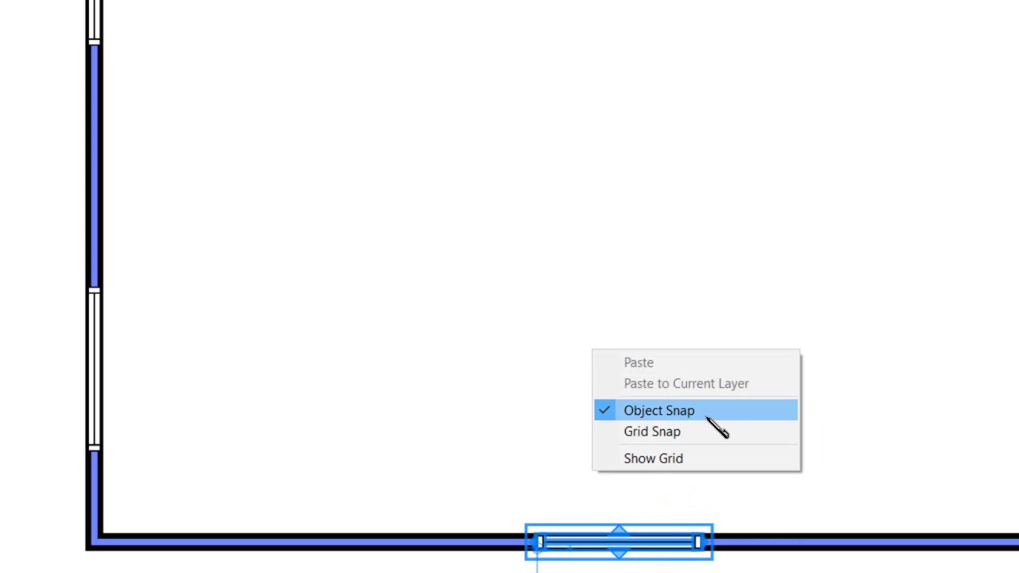
{"action": "left_click", "coordinate": [602, 4]}
{"action": "scroll", "coordinate": [623, 552], "scroll_direction": "up", "scroll_amount": 8}
{"action": "scroll", "coordinate": [652, 308], "scroll_direction": "down", "scroll_amount": 8}
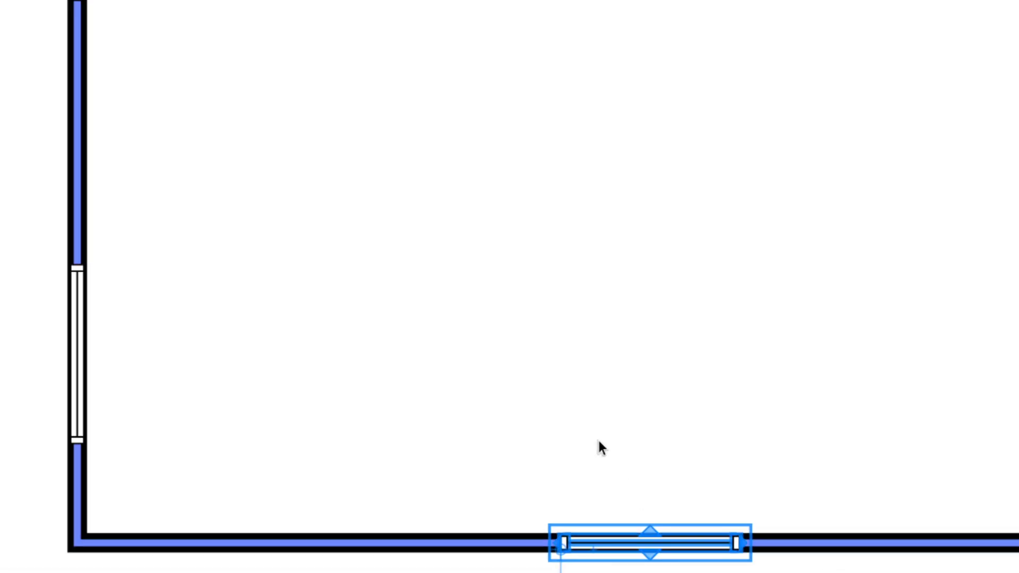
{"action": "scroll", "coordinate": [558, 372], "scroll_direction": "down", "scroll_amount": 5}
{"action": "left_click", "coordinate": [562, 344]}
{"action": "scroll", "coordinate": [350, 249], "scroll_direction": "up", "scroll_amount": 3}
{"action": "scroll", "coordinate": [303, 87], "scroll_direction": "down", "scroll_amount": 3}
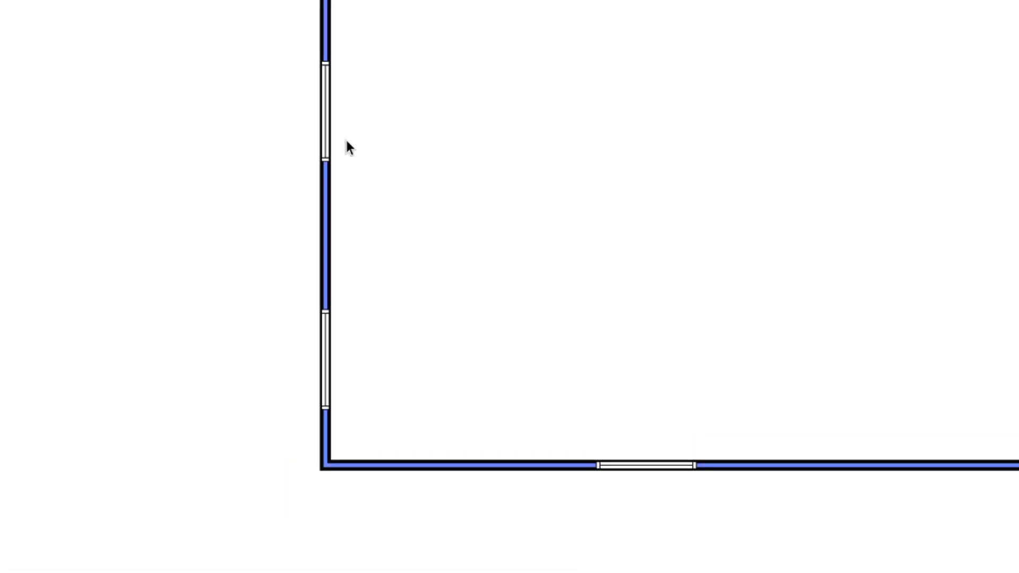
Move the upper window on the left wall a little further up along the wall.
{"action": "scroll", "coordinate": [335, 122], "scroll_direction": "up", "scroll_amount": 3}
{"action": "left_click", "coordinate": [320, 63]}
{"action": "left_click_drag", "start_coordinate": [324, 52], "coordinate": [317, 1]}
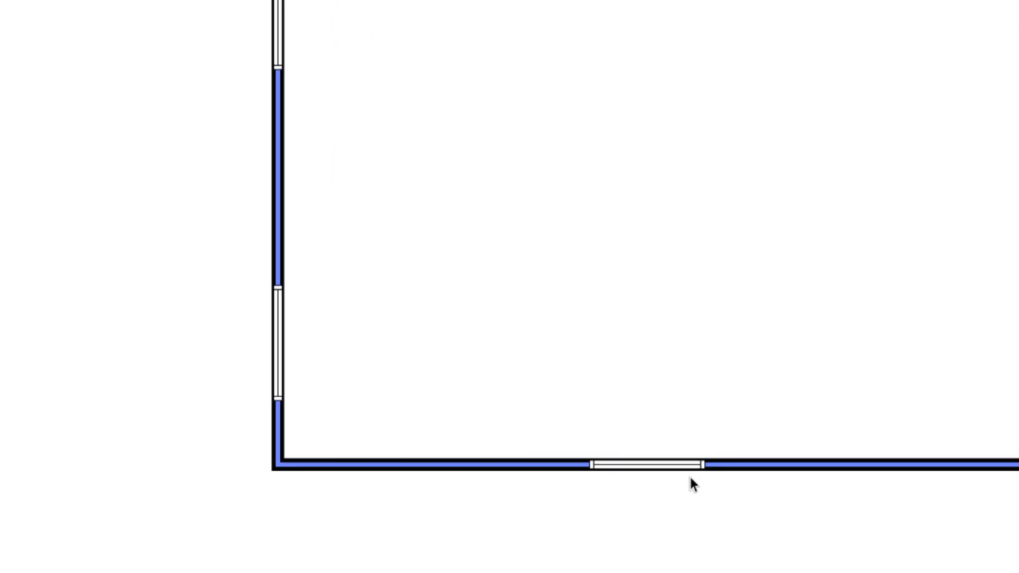
{"action": "scroll", "coordinate": [690, 477], "scroll_direction": "up", "scroll_amount": 3}
{"action": "left_click", "coordinate": [690, 461]}
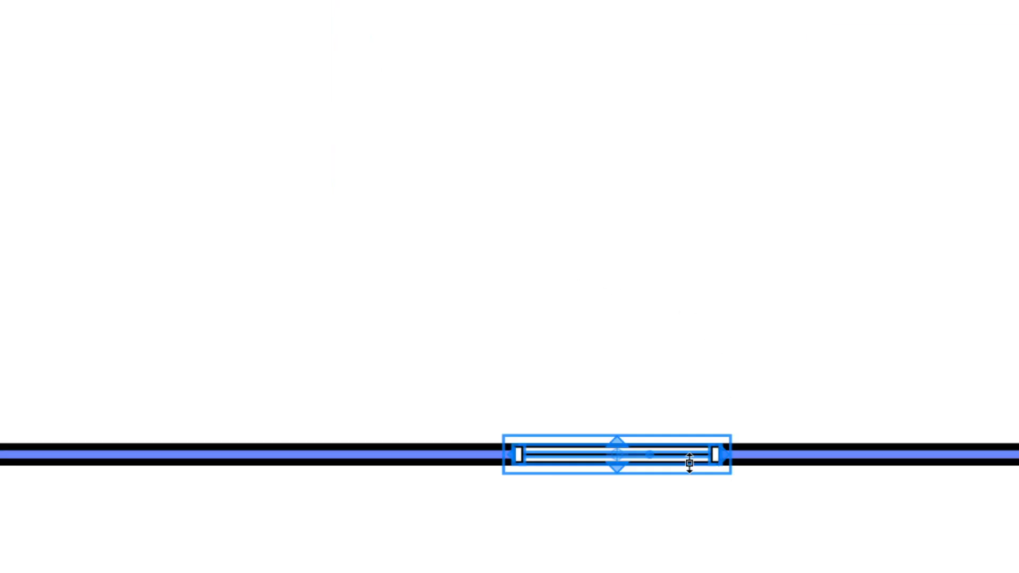
{"action": "scroll", "coordinate": [590, 414], "scroll_direction": "down", "scroll_amount": 5}
{"action": "left_click", "coordinate": [648, 286]}
Add small rectangular door jambs in the wall ends on both sides of the door opening.
{"action": "scroll", "coordinate": [580, 178], "scroll_direction": "up", "scroll_amount": 2}
{"action": "middle_click_drag", "start_coordinate": [513, 50], "coordinate": [514, 75]}
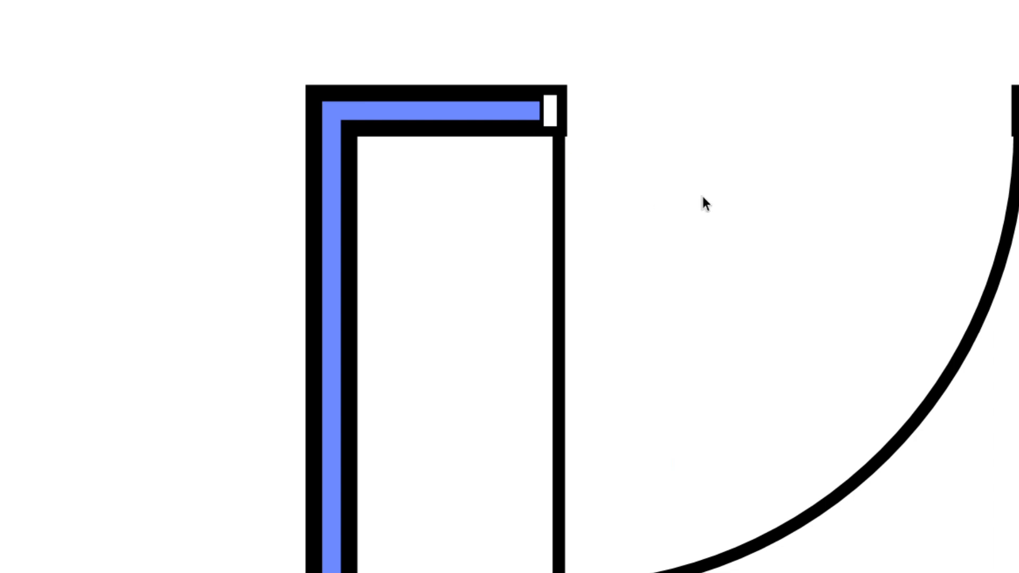
{"action": "left_click", "coordinate": [873, 131]}
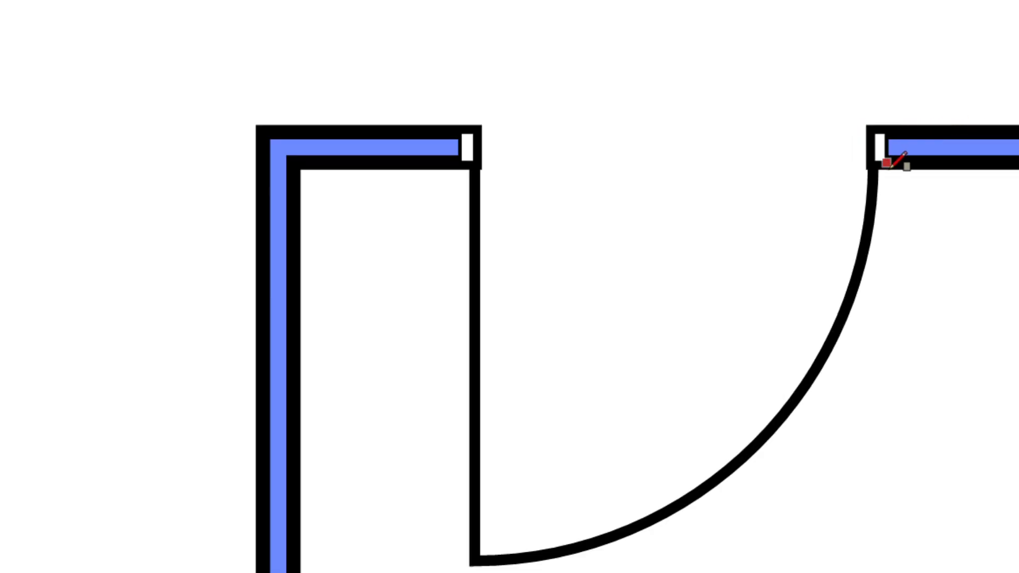
{"action": "left_click", "coordinate": [467, 148]}
{"action": "left_click_drag", "start_coordinate": [472, 133], "coordinate": [885, 132]}
{"action": "scroll", "coordinate": [878, 210], "scroll_direction": "down", "scroll_amount": 2}
Shift the right and left door jambs inward so they sit inside the door opening.
{"action": "left_click", "coordinate": [876, 196]}
{"action": "scroll", "coordinate": [883, 193], "scroll_direction": "up", "scroll_amount": 3}
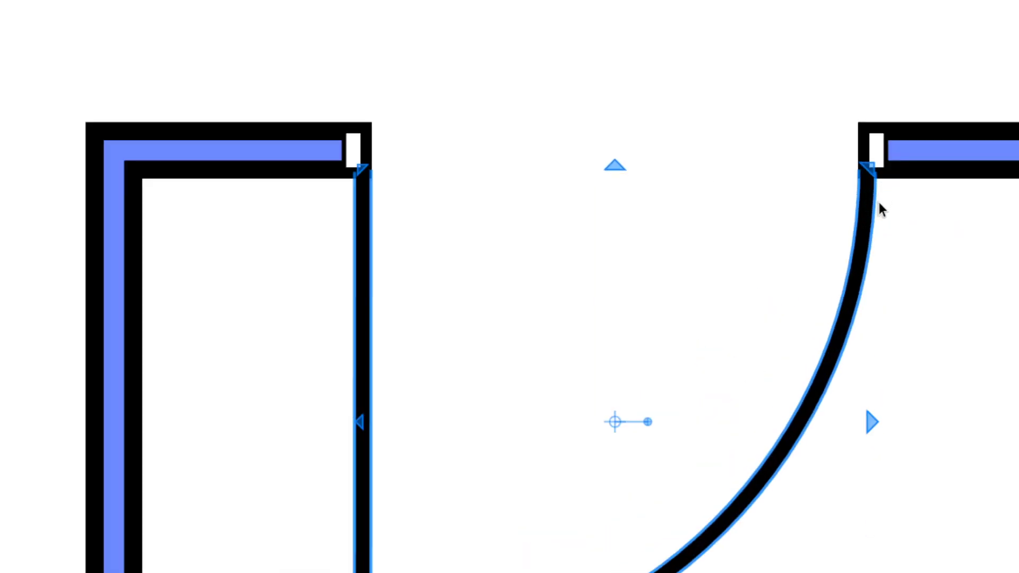
{"action": "left_click", "coordinate": [879, 147]}
{"action": "mouse_move", "coordinate": [877, 137]}
{"action": "left_mouse_down"}
{"action": "mouse_move", "coordinate": [839, 137]}
{"action": "mouse_move", "coordinate": [857, 137]}
{"action": "left_mouse_up"}
{"action": "left_click", "coordinate": [356, 148]}
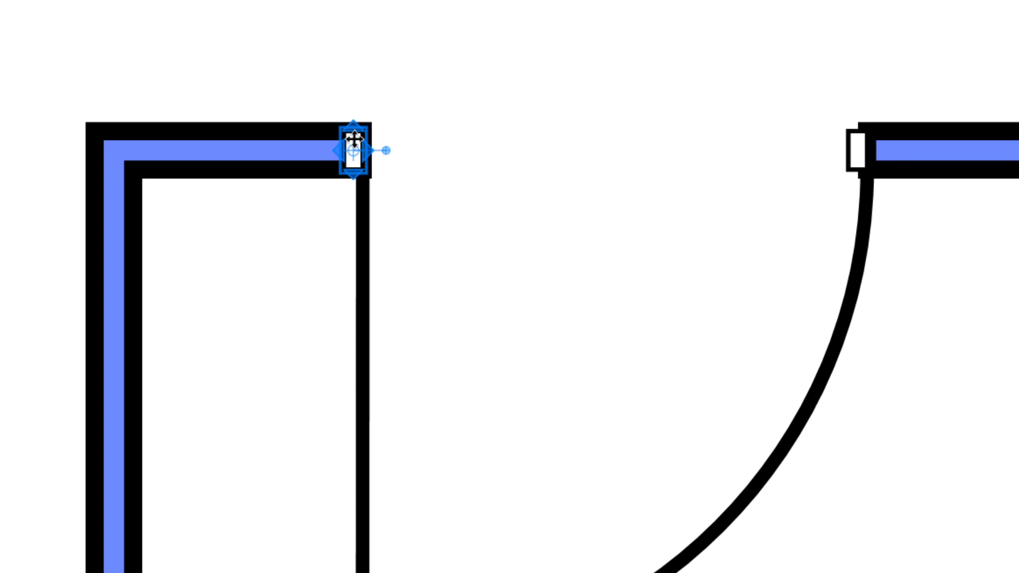
{"action": "left_click_drag", "start_coordinate": [354, 139], "coordinate": [370, 139]}
Resize the door symbol so its leaf and swing arc fit between the two jambs.
{"action": "left_click", "coordinate": [363, 218]}
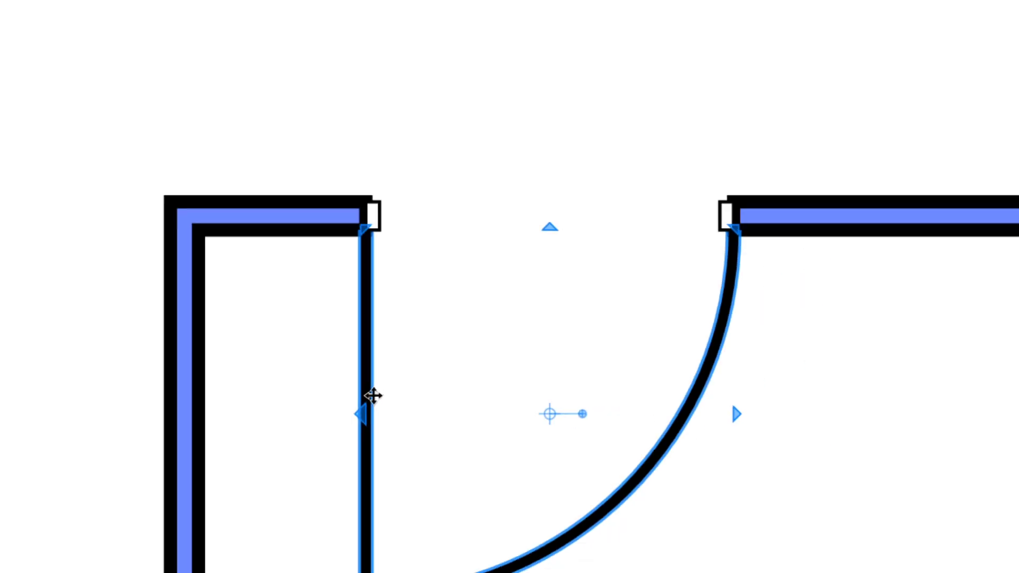
{"action": "left_click_drag", "start_coordinate": [364, 414], "coordinate": [374, 226]}
{"action": "scroll", "coordinate": [644, 159], "scroll_direction": "down", "scroll_amount": 3}
{"action": "scroll", "coordinate": [687, 193], "scroll_direction": "up", "scroll_amount": 5}
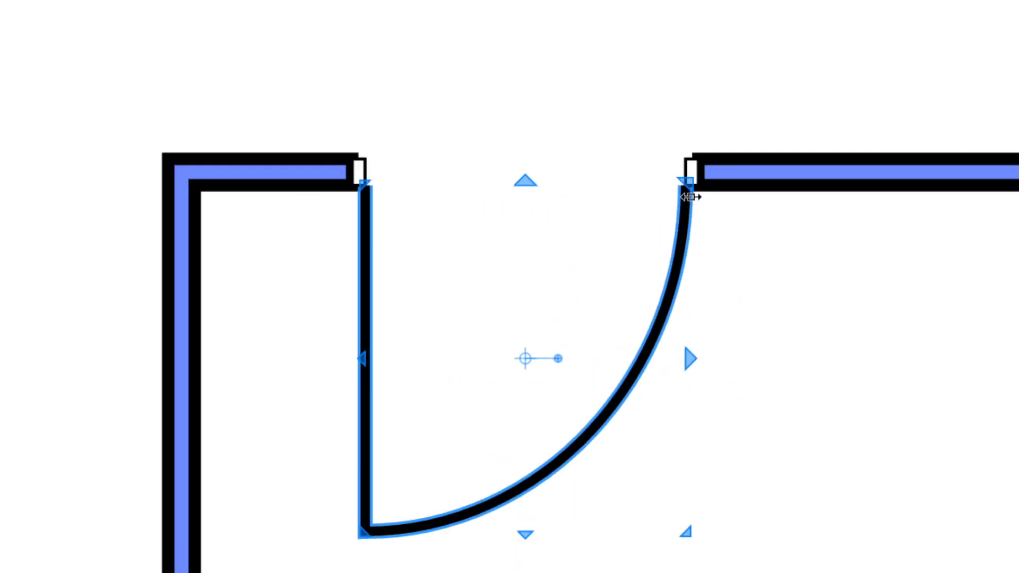
Fit the door symbol to its opening and group it with both door jambs.
{"action": "left_click_drag", "start_coordinate": [683, 160], "coordinate": [683, 159]}
{"action": "left_click", "coordinate": [203, 162], "text": "shift"}
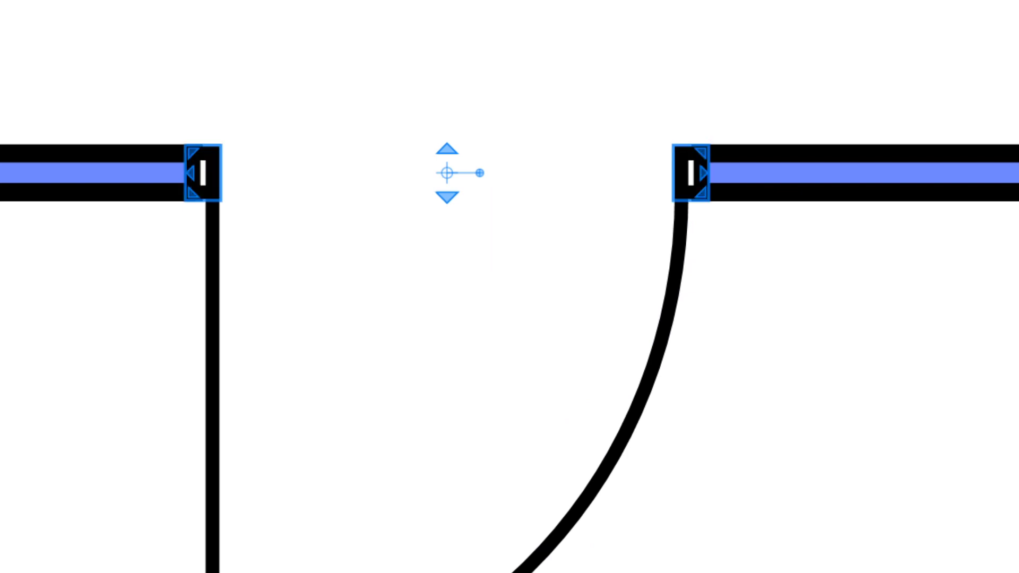
{"action": "scroll", "coordinate": [568, 121], "scroll_direction": "down", "scroll_amount": 3}
{"action": "left_click_drag", "start_coordinate": [310, 31], "coordinate": [772, 514]}
{"action": "right_click", "coordinate": [640, 182]}
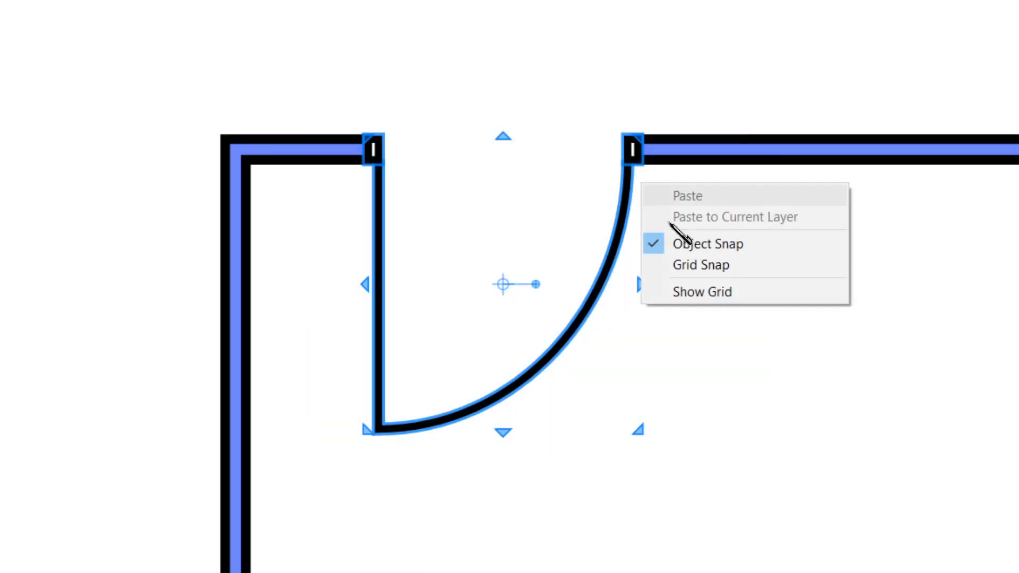
{"action": "left_click", "coordinate": [591, 281]}
{"action": "left_click_drag", "start_coordinate": [306, 37], "coordinate": [731, 470]}
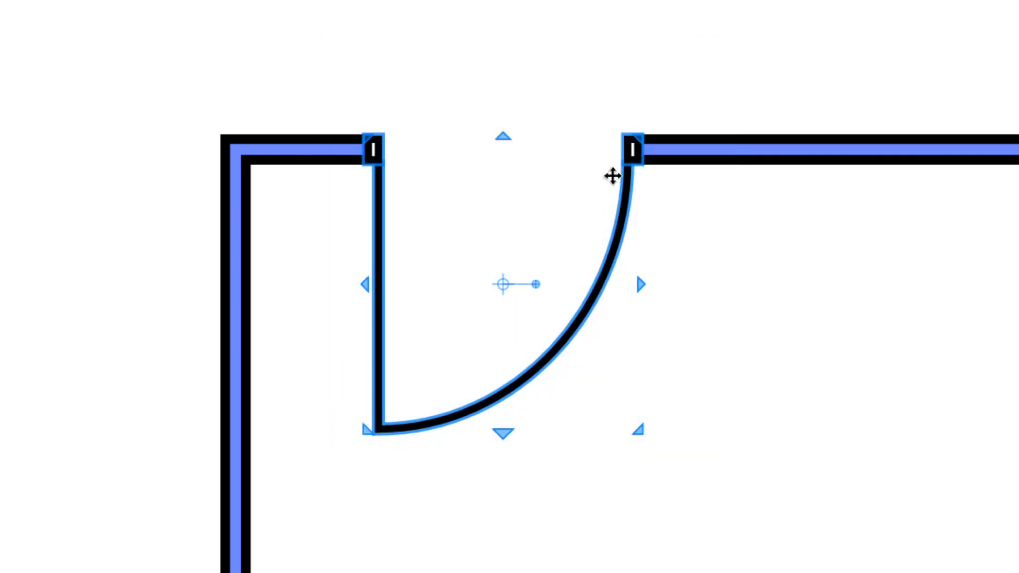
{"action": "right_click", "coordinate": [633, 147]}
{"action": "left_click", "coordinate": [701, 426]}
{"action": "scroll", "coordinate": [349, 182], "scroll_direction": "down", "scroll_amount": 12}
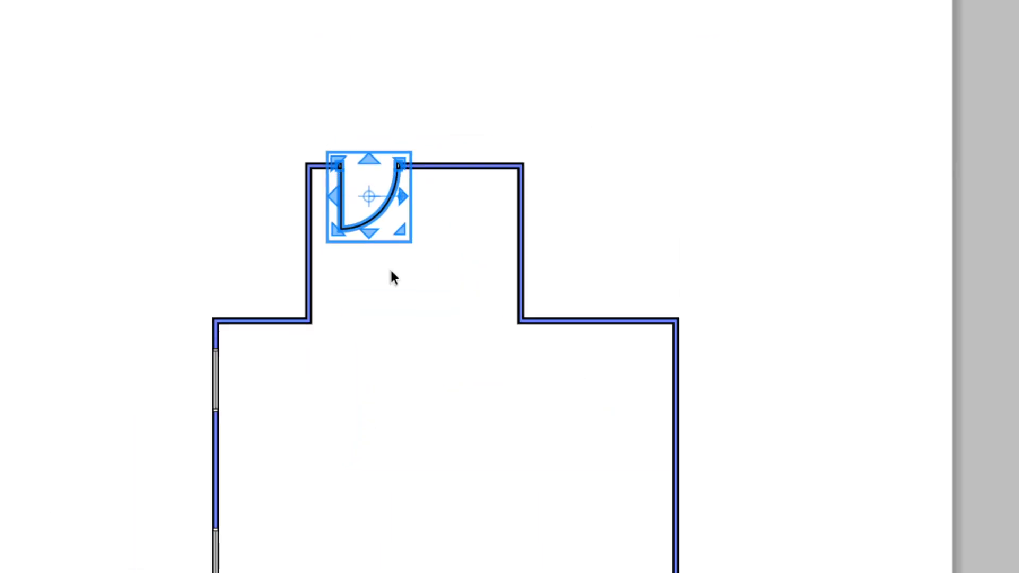
{"action": "middle_click_drag", "start_coordinate": [391, 271], "coordinate": [515, 105]}
{"action": "left_click", "coordinate": [515, 103]}
{"action": "scroll", "coordinate": [514, 97], "scroll_direction": "up", "scroll_amount": 1}
{"action": "left_click_drag", "start_coordinate": [514, 1], "coordinate": [514, 1]}
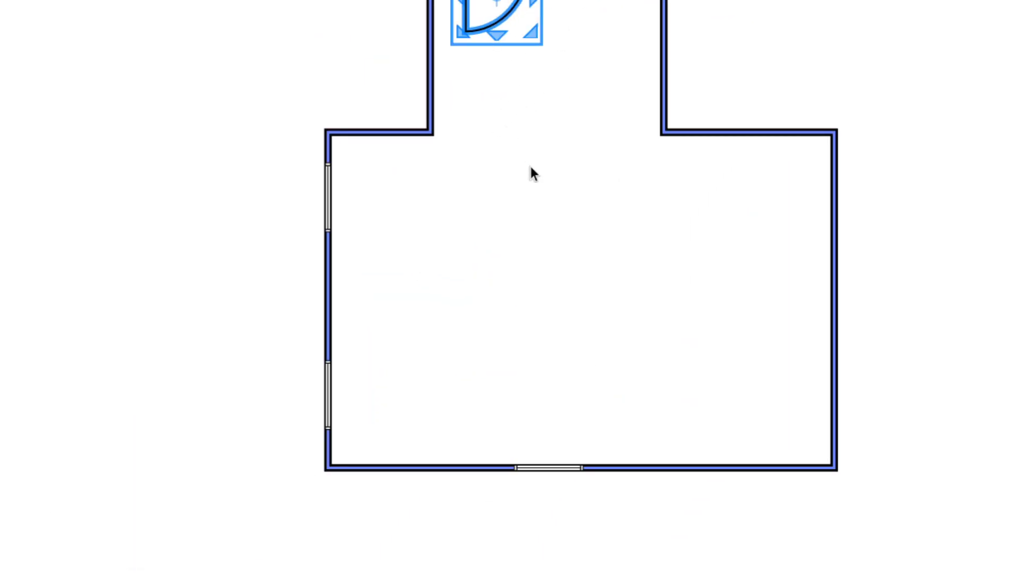
{"action": "left_click", "coordinate": [571, 199]}
Add linear dimensions above the upper wall from its right corner across the door opening to its left corner.
{"action": "scroll", "coordinate": [571, 198], "scroll_direction": "down", "scroll_amount": 1}
{"action": "scroll", "coordinate": [572, 199], "scroll_direction": "up", "scroll_amount": 2}
{"action": "scroll", "coordinate": [573, 198], "scroll_direction": "down", "scroll_amount": 3}
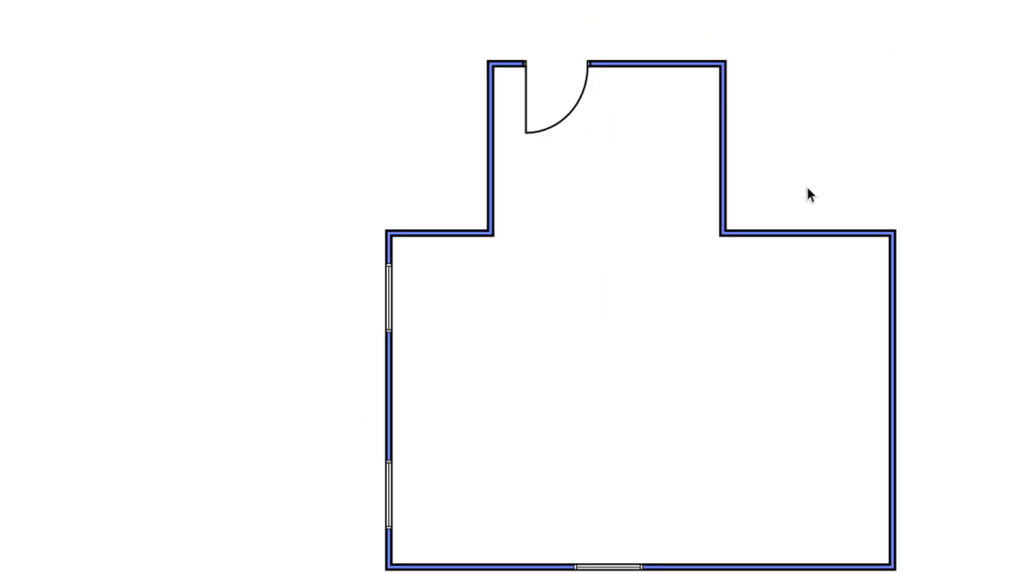
{"action": "scroll", "coordinate": [799, 191], "scroll_direction": "up", "scroll_amount": 2}
{"action": "scroll", "coordinate": [707, 41], "scroll_direction": "up", "scroll_amount": 2}
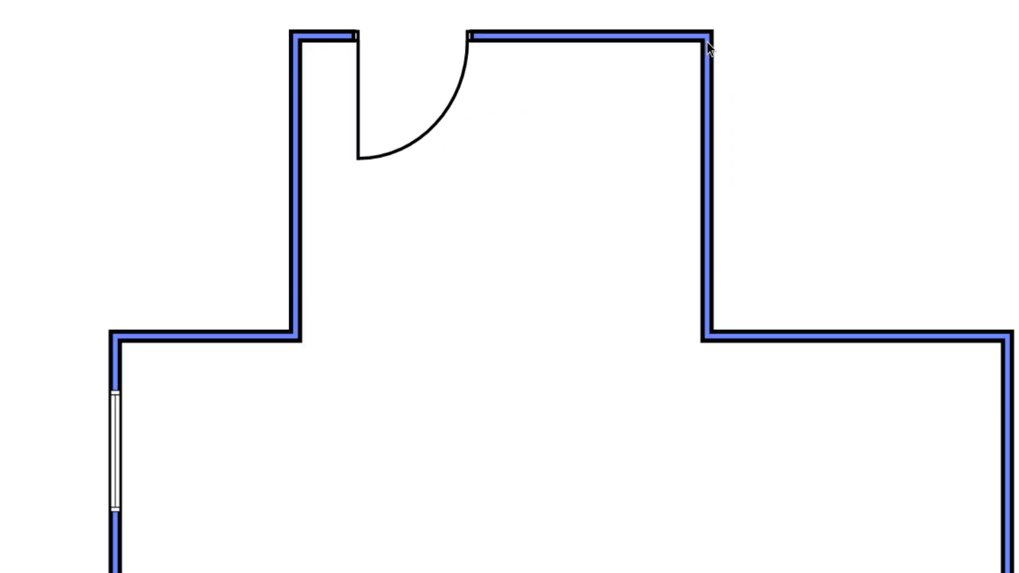
{"action": "scroll", "coordinate": [711, 38], "scroll_direction": "down", "scroll_amount": 4}
{"action": "scroll", "coordinate": [786, 75], "scroll_direction": "up", "scroll_amount": 2}
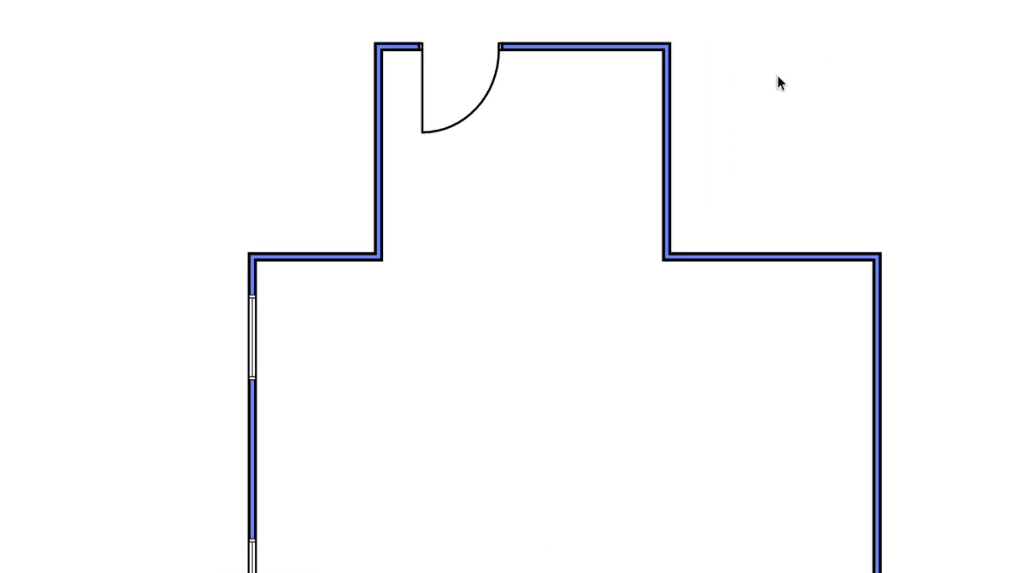
{"action": "left_click", "coordinate": [670, 43]}
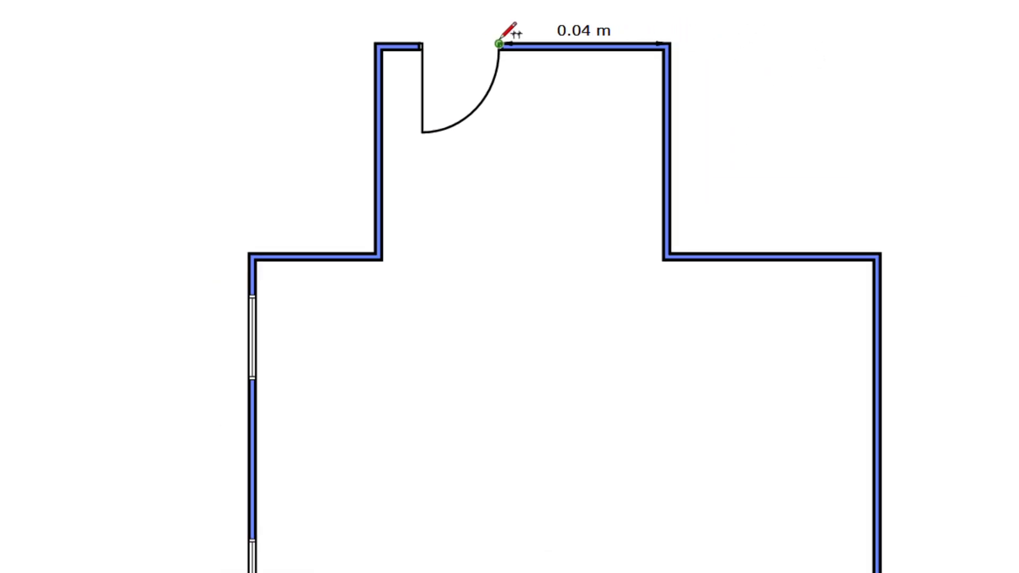
{"action": "left_click", "coordinate": [422, 44]}
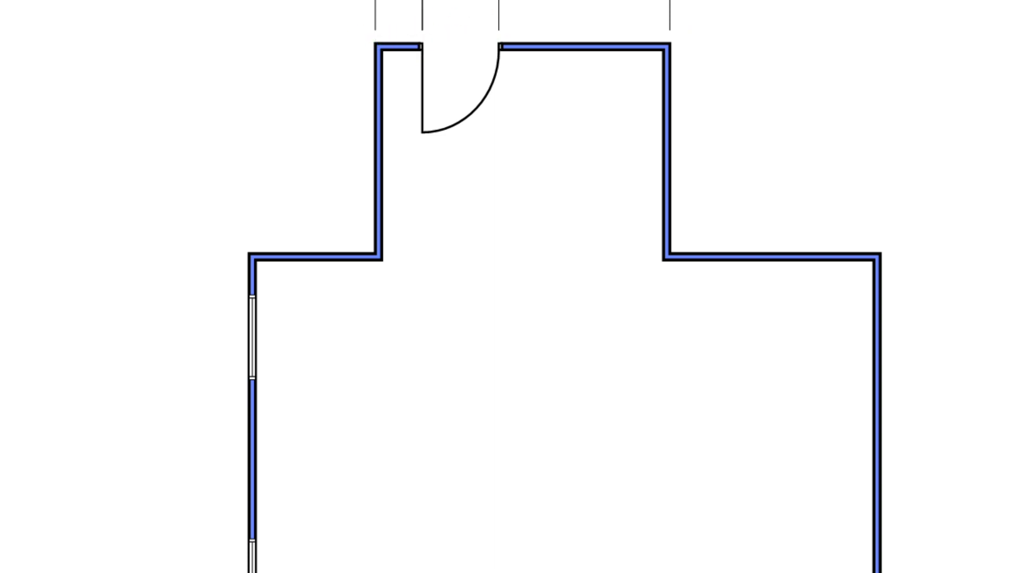
Delete the dimensions above the upper wall.
{"action": "scroll", "coordinate": [448, 10], "scroll_direction": "down", "scroll_amount": 2}
{"action": "key", "text": "ctrl+a"}
{"action": "key", "text": "Escape"}
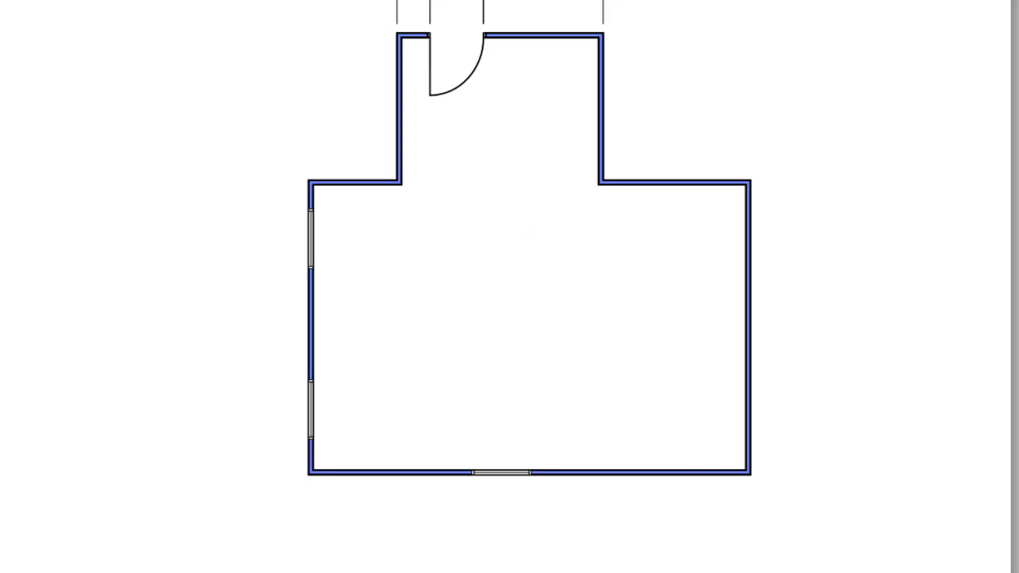
{"action": "left_click", "coordinate": [402, 9]}
{"action": "key", "text": "Delete"}
Draw a test line with two straight segments in the empty area left of the floor plan.
{"action": "scroll", "coordinate": [457, 135], "scroll_direction": "up", "scroll_amount": 2}
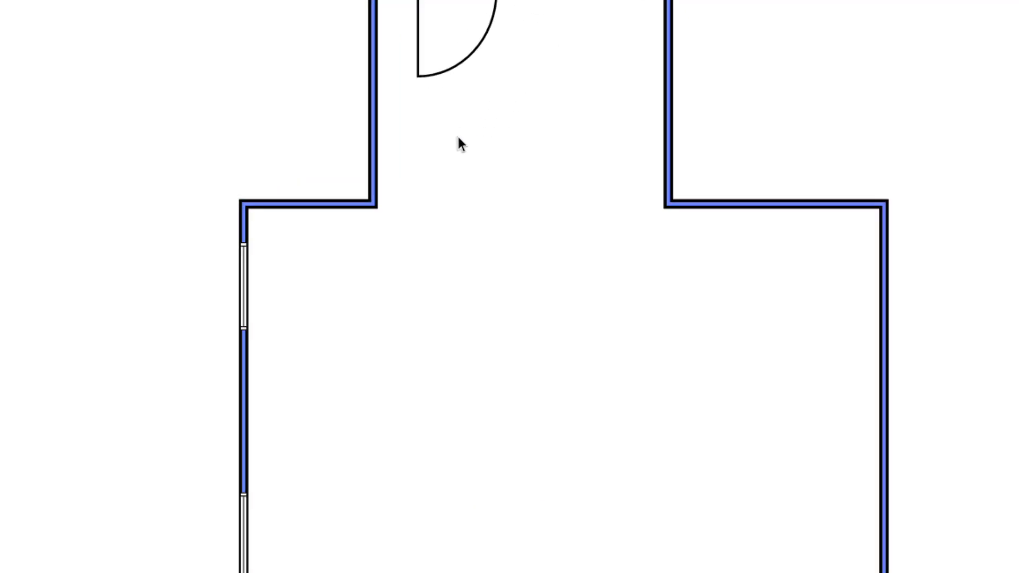
{"action": "key", "text": "a"}
{"action": "scroll", "coordinate": [768, 165], "scroll_direction": "down", "scroll_amount": 1}
{"action": "scroll", "coordinate": [531, 276], "scroll_direction": "up", "scroll_amount": 2}
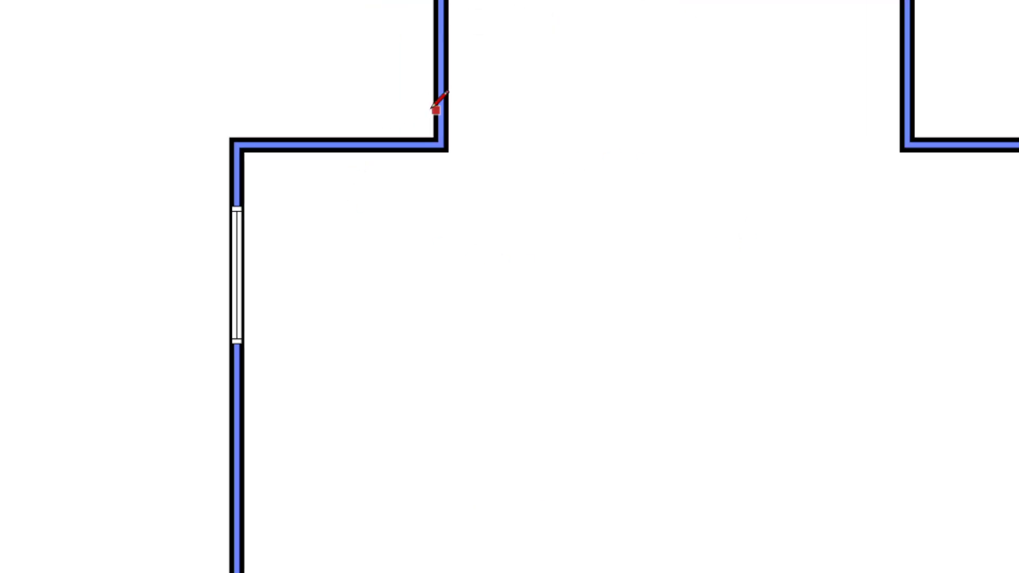
{"action": "left_click", "coordinate": [113, 206]}
{"action": "left_click", "coordinate": [46, 82]}
{"action": "double_click", "coordinate": [126, 96]}
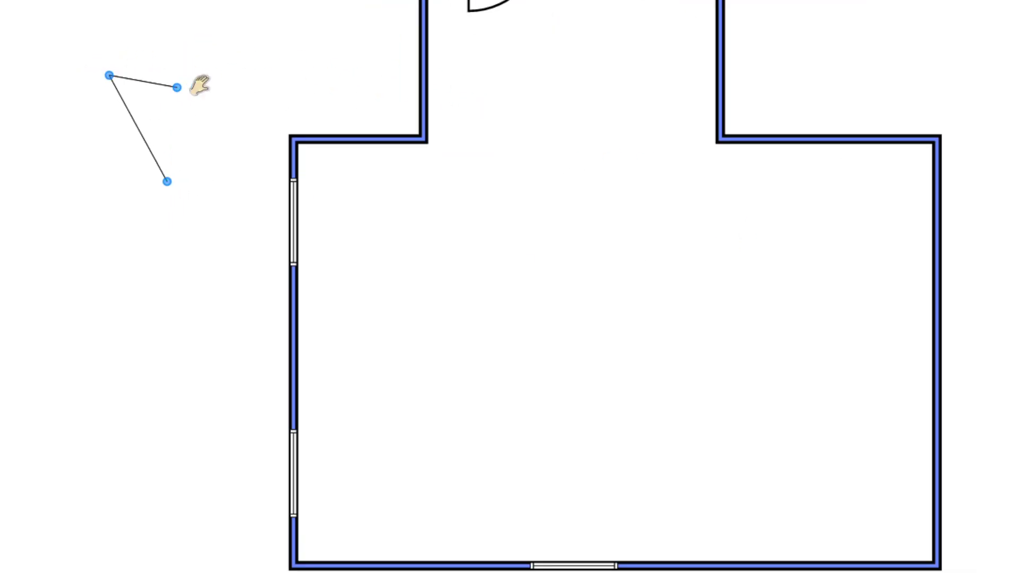
Draw an open S-shaped Bezier curve with three points just outside the plan's upper-left corner.
{"action": "middle_click_drag", "start_coordinate": [200, 85], "coordinate": [484, 106]}
{"action": "scroll", "coordinate": [491, 137], "scroll_direction": "up", "scroll_amount": 1}
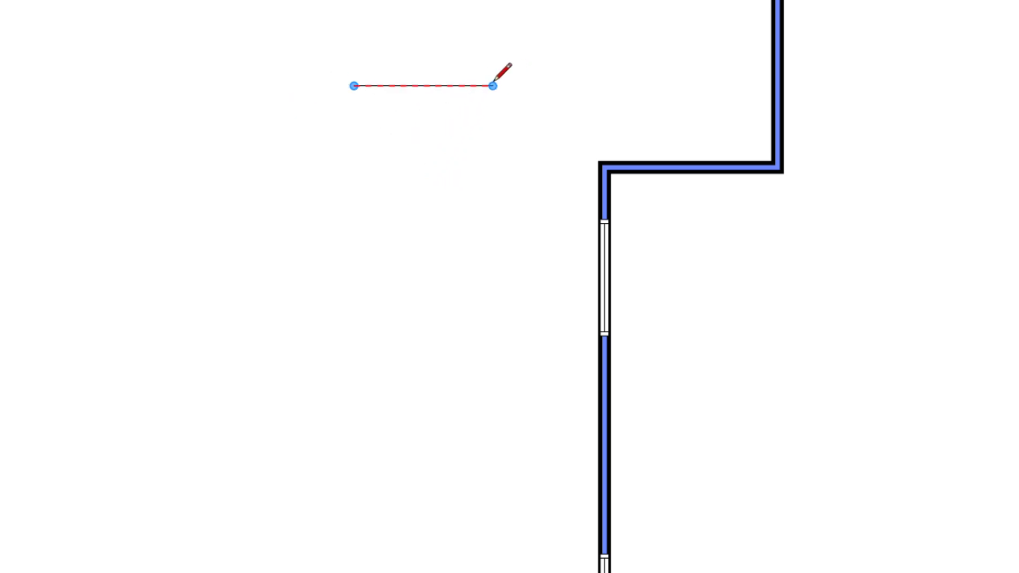
{"action": "mouse_move", "coordinate": [510, 86]}
{"action": "left_mouse_down"}
{"action": "mouse_move", "coordinate": [575, 301]}
{"action": "mouse_move", "coordinate": [671, 240]}
{"action": "mouse_move", "coordinate": [691, 252]}
{"action": "left_mouse_up"}
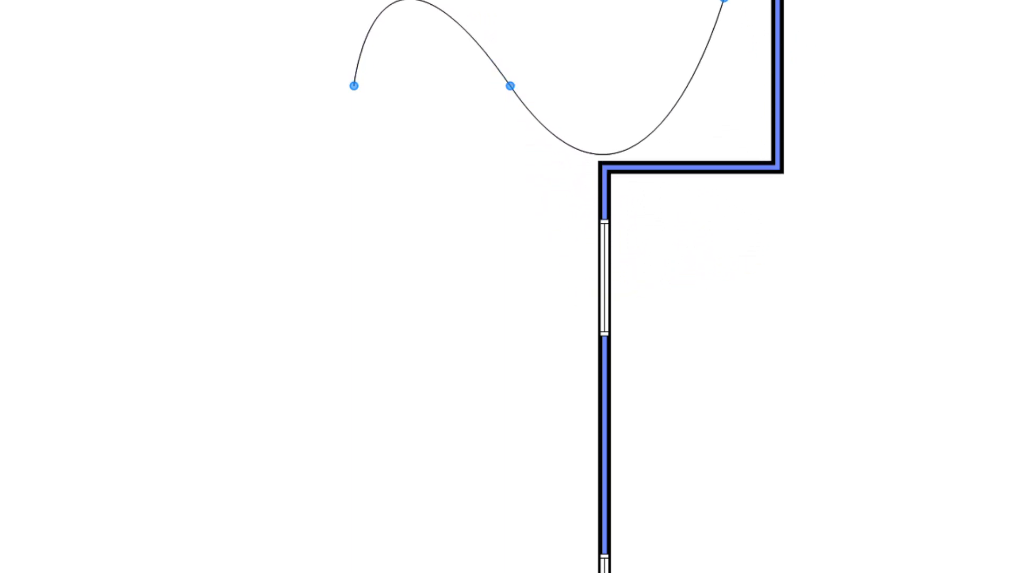
{"action": "double_click", "coordinate": [724, 0]}
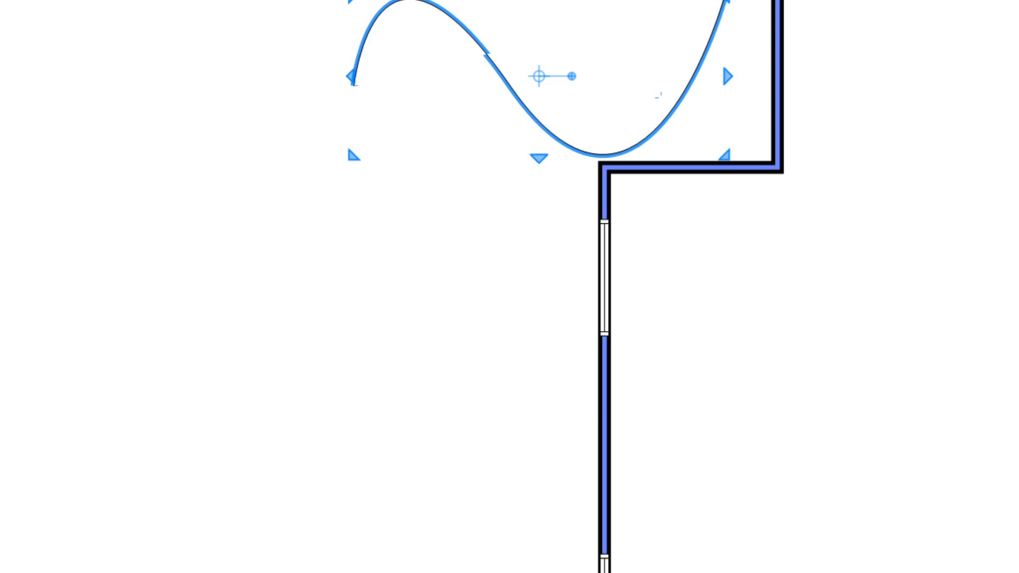
{"action": "scroll", "coordinate": [685, 181], "scroll_direction": "down", "scroll_amount": 2}
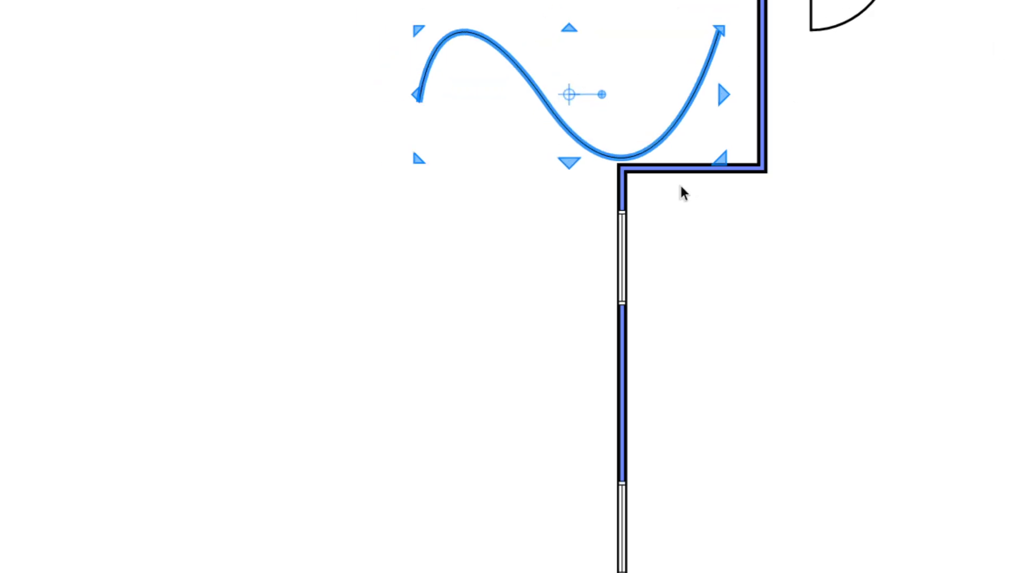
{"action": "scroll", "coordinate": [681, 186], "scroll_direction": "down", "scroll_amount": 3}
{"action": "left_click", "coordinate": [507, 240]}
Draw a second, arched Bezier curve on the left that ends at the start point of the S-shaped curve.
{"action": "scroll", "coordinate": [415, 225], "scroll_direction": "up", "scroll_amount": 4}
{"action": "key", "text": "l"}
{"action": "left_click_drag", "start_coordinate": [132, 227], "coordinate": [192, 55]}
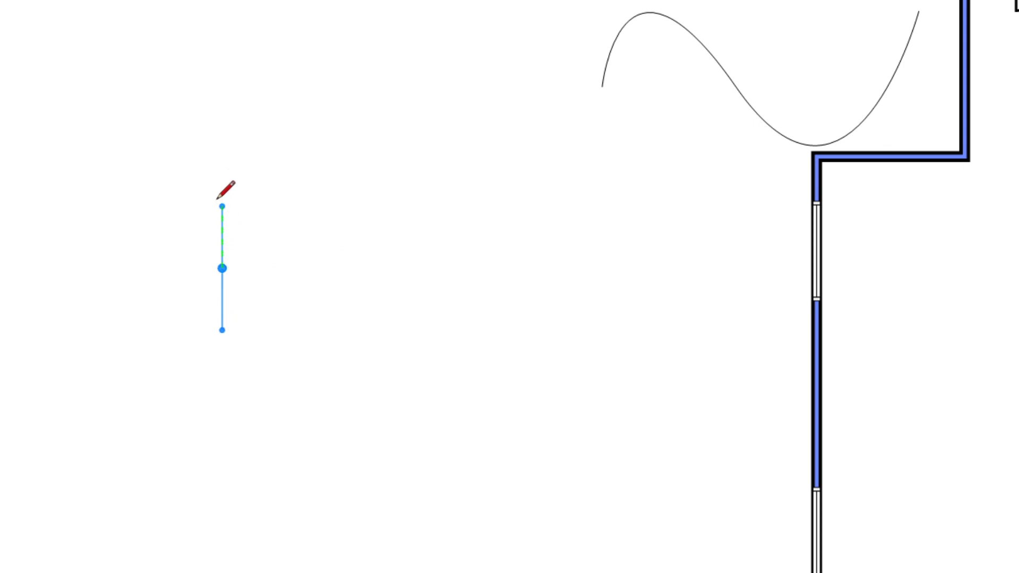
{"action": "left_click_drag", "start_coordinate": [218, 112], "coordinate": [217, 13]}
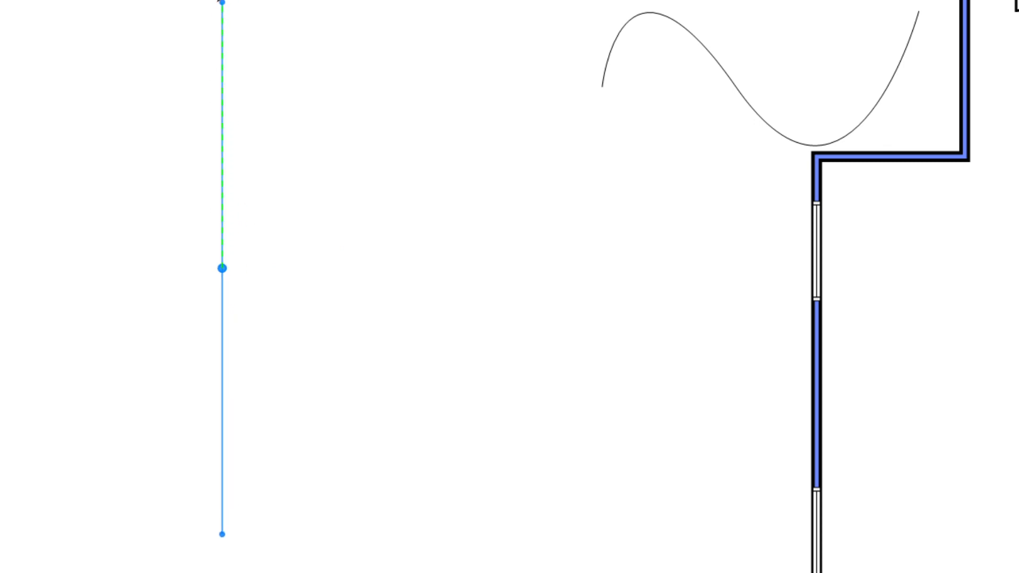
{"action": "mouse_move", "coordinate": [348, 1]}
{"action": "left_mouse_down"}
{"action": "mouse_move", "coordinate": [526, 39]}
{"action": "mouse_move", "coordinate": [592, 108]}
{"action": "left_mouse_up"}
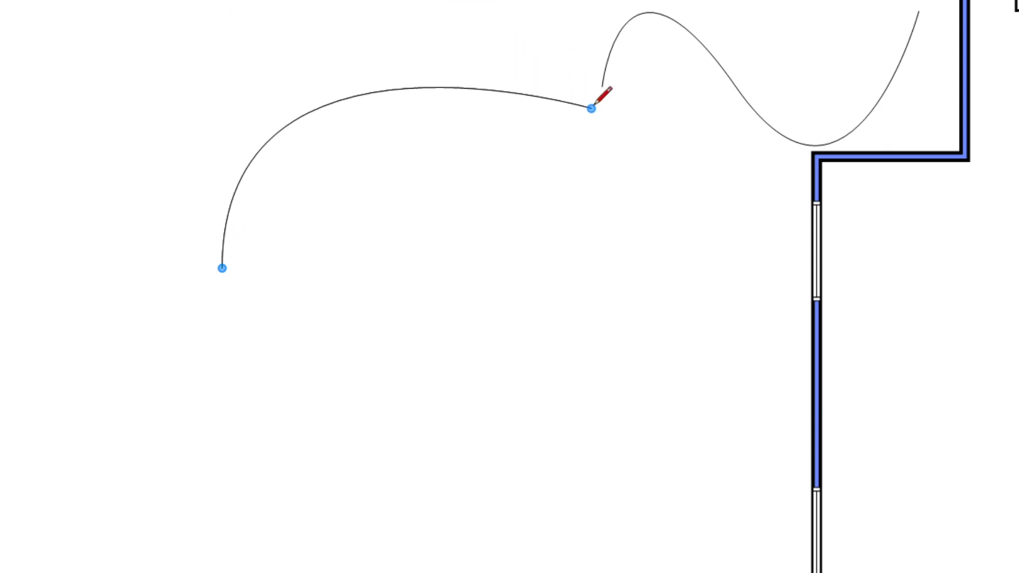
{"action": "left_click", "coordinate": [602, 86]}
Draw a freeform looping Bezier curve with several crossing bends below the arched curve.
{"action": "scroll", "coordinate": [231, 260], "scroll_direction": "down", "scroll_amount": 5}
{"action": "scroll", "coordinate": [340, 334], "scroll_direction": "up", "scroll_amount": 4}
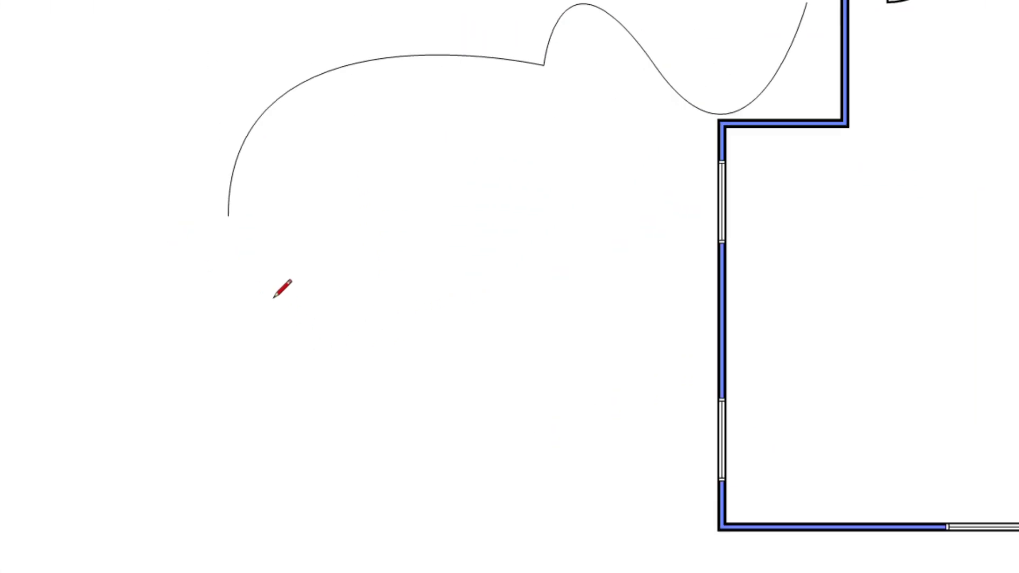
{"action": "left_click_drag", "start_coordinate": [330, 238], "coordinate": [535, 258]}
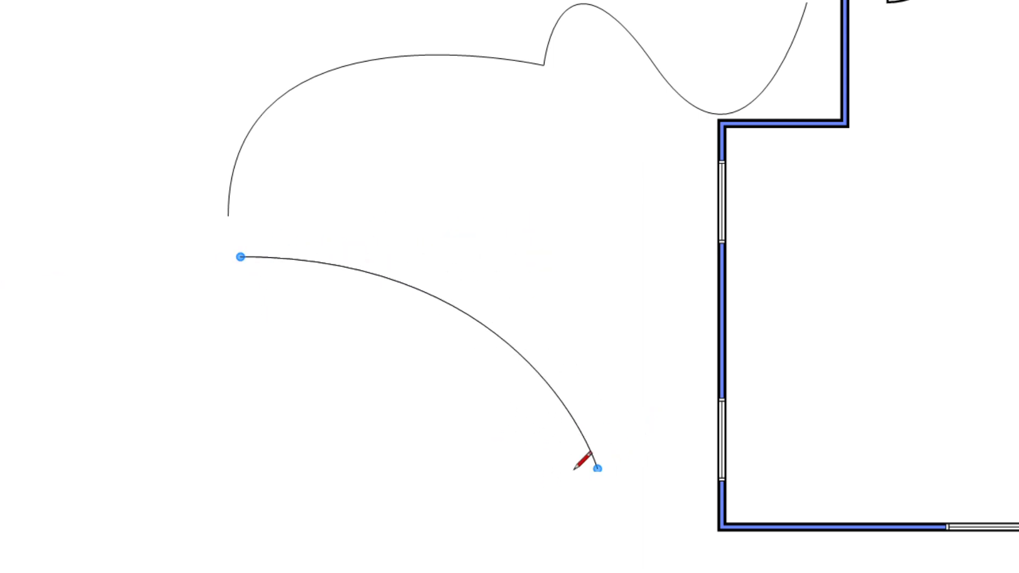
{"action": "left_click_drag", "start_coordinate": [225, 428], "coordinate": [267, 572]}
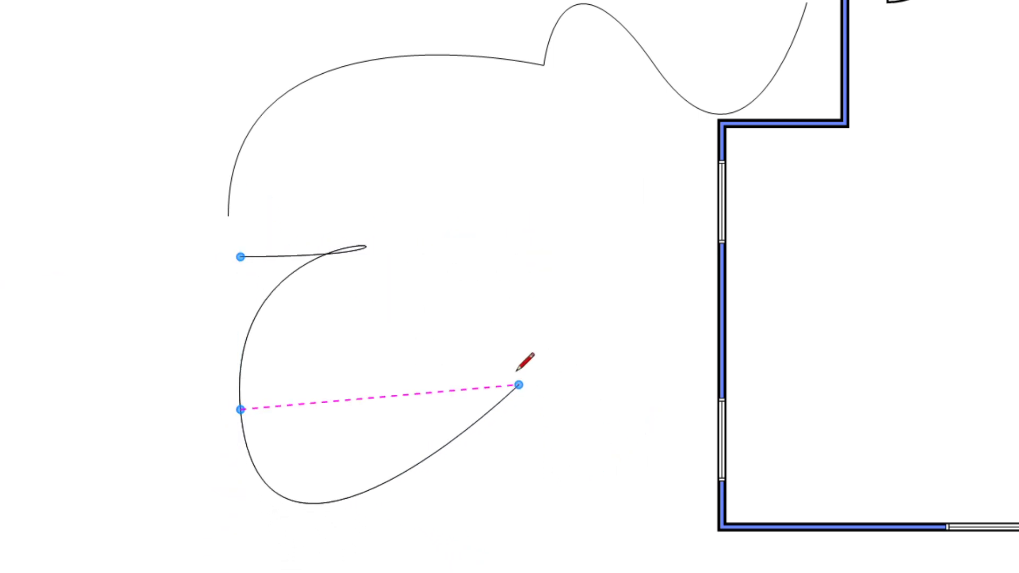
{"action": "mouse_move", "coordinate": [516, 371]}
{"action": "left_mouse_down"}
{"action": "mouse_move", "coordinate": [303, 267]}
{"action": "mouse_move", "coordinate": [387, 80]}
{"action": "left_mouse_up"}
{"action": "mouse_move", "coordinate": [576, 238]}
{"action": "left_mouse_down"}
{"action": "mouse_move", "coordinate": [776, 183]}
{"action": "mouse_move", "coordinate": [779, 145]}
{"action": "left_mouse_up"}
{"action": "mouse_move", "coordinate": [266, 158]}
{"action": "left_mouse_down"}
{"action": "mouse_move", "coordinate": [220, 33]}
{"action": "mouse_move", "coordinate": [467, 9]}
{"action": "left_mouse_up"}
{"action": "left_click_drag", "start_coordinate": [608, 327], "coordinate": [700, 109]}
{"action": "double_click", "coordinate": [419, 123]}
Try a light orange fill on the looping curve and undo it.
{"action": "key", "text": "space"}
{"action": "scroll", "coordinate": [401, 164], "scroll_direction": "up", "scroll_amount": 4}
{"action": "left_click", "coordinate": [402, 163]}
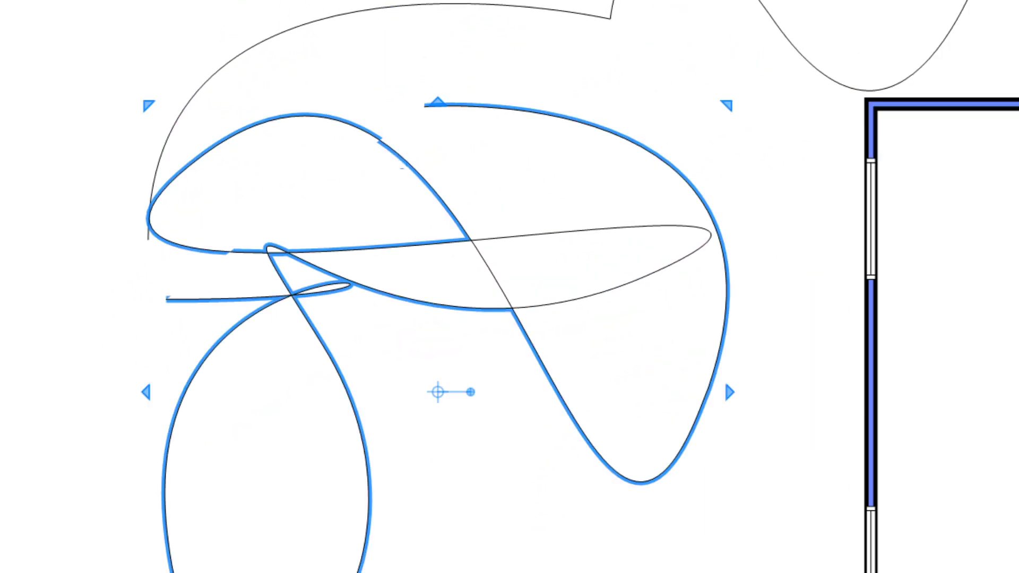
{"action": "left_click", "coordinate": [1017, 320]}
{"action": "scroll", "coordinate": [391, 211], "scroll_direction": "up", "scroll_amount": 1}
{"action": "scroll", "coordinate": [391, 211], "scroll_direction": "down", "scroll_amount": 4}
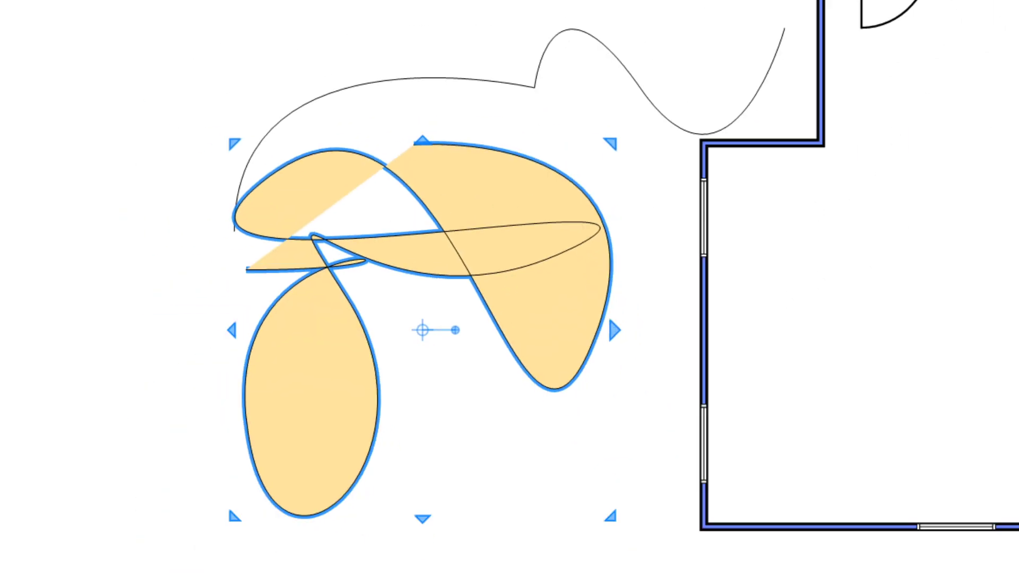
{"action": "key", "text": "ctrl+z"}
Reshape the lower-right bend of the looping curve by moving its anchor point and direction handles.
{"action": "scroll", "coordinate": [478, 175], "scroll_direction": "up", "scroll_amount": 5}
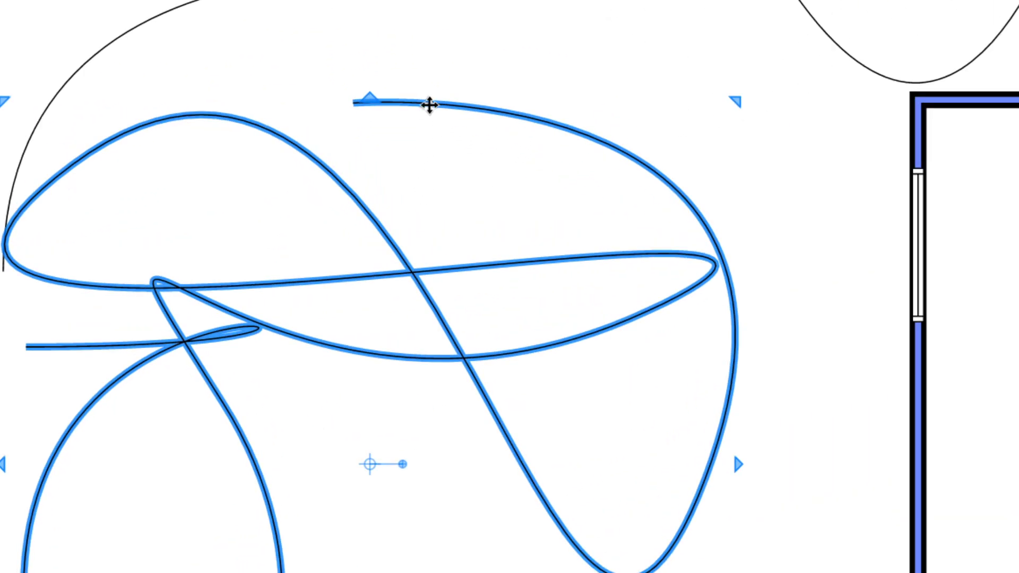
{"action": "double_click", "coordinate": [429, 103]}
{"action": "scroll", "coordinate": [413, 177], "scroll_direction": "down", "scroll_amount": 1}
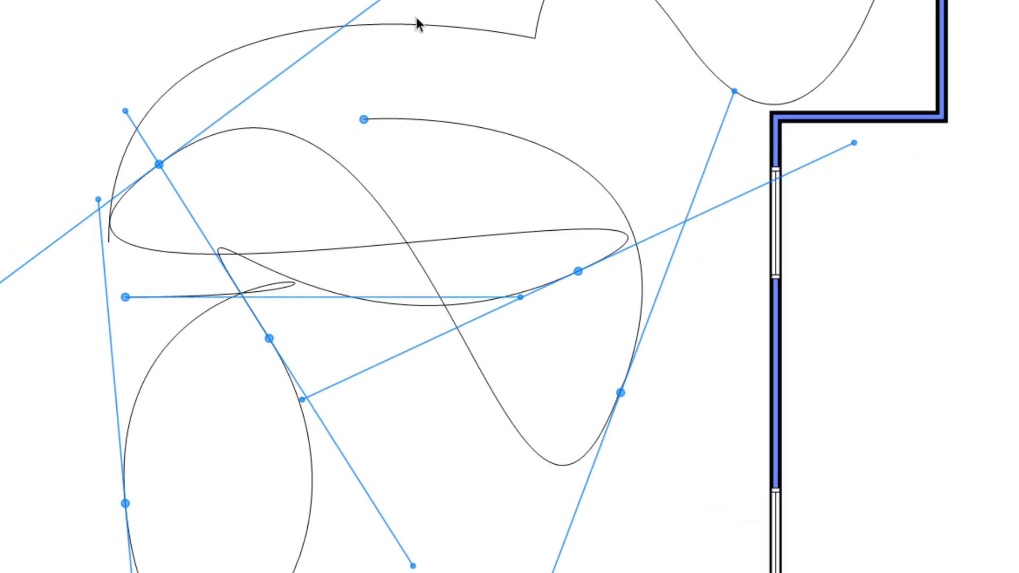
{"action": "scroll", "coordinate": [578, 308], "scroll_direction": "up", "scroll_amount": 3}
{"action": "scroll", "coordinate": [648, 427], "scroll_direction": "down", "scroll_amount": 3}
{"action": "left_click_drag", "start_coordinate": [676, 439], "coordinate": [735, 210]}
{"action": "middle_click_drag", "start_coordinate": [749, 220], "coordinate": [727, 275]}
{"action": "mouse_move", "coordinate": [701, 303]}
{"action": "left_mouse_down"}
{"action": "mouse_move", "coordinate": [702, 354]}
{"action": "mouse_move", "coordinate": [698, 310]}
{"action": "left_mouse_up"}
{"action": "left_click_drag", "start_coordinate": [813, 4], "coordinate": [823, 87]}
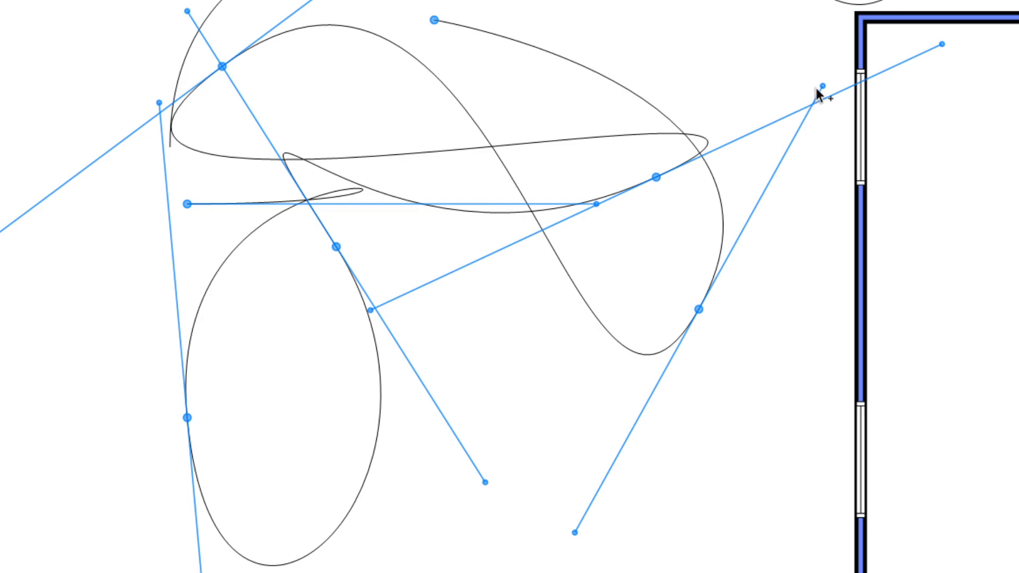
{"action": "left_click_drag", "start_coordinate": [823, 87], "coordinate": [845, 210]}
{"action": "left_click_drag", "start_coordinate": [608, 520], "coordinate": [335, 558]}
{"action": "scroll", "coordinate": [414, 295], "scroll_direction": "down", "scroll_amount": 5}
{"action": "key", "text": "Escape"}
Erase all the test curves left of the floor plan.
{"action": "scroll", "coordinate": [668, 296], "scroll_direction": "up", "scroll_amount": 3}
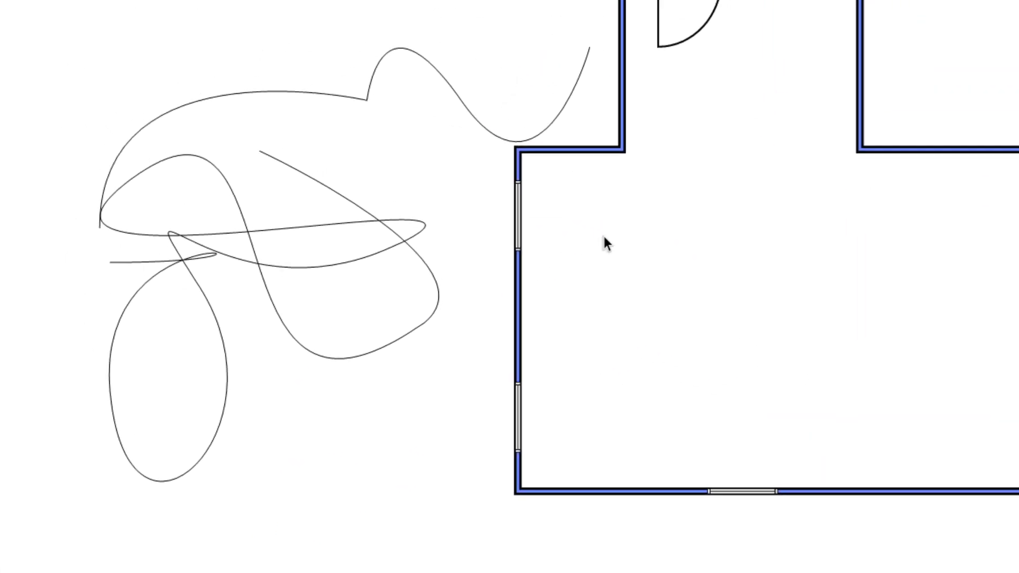
{"action": "middle_click_drag", "start_coordinate": [441, 171], "coordinate": [530, 288]}
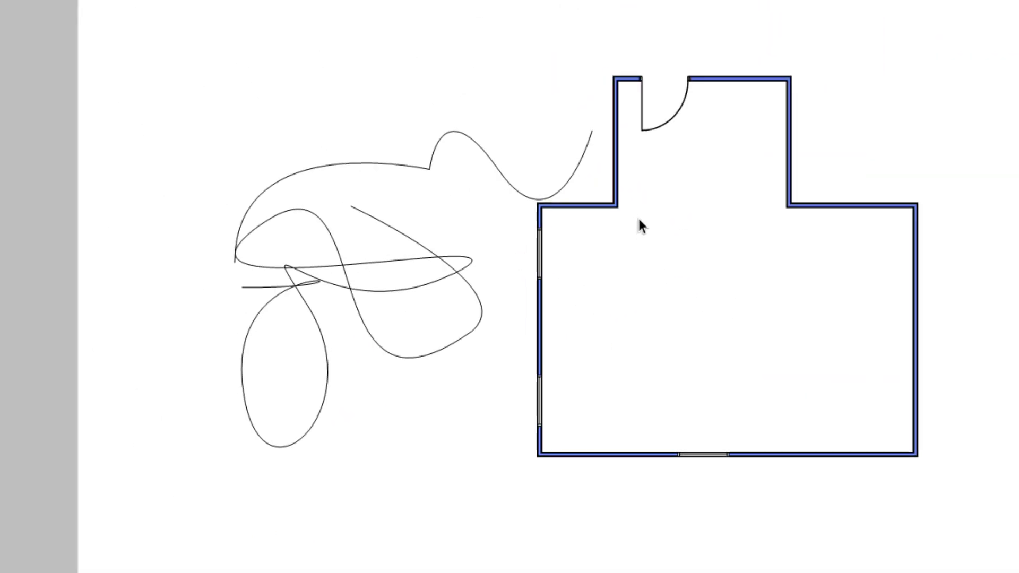
{"action": "scroll", "coordinate": [638, 216], "scroll_direction": "up", "scroll_amount": 1}
{"action": "key", "text": "e"}
{"action": "mouse_move", "coordinate": [380, 122]}
{"action": "left_mouse_down"}
{"action": "mouse_move", "coordinate": [236, 480]}
{"action": "mouse_move", "coordinate": [244, 462]}
{"action": "left_mouse_up"}
{"action": "key", "text": "space"}
{"action": "scroll", "coordinate": [518, 170], "scroll_direction": "down", "scroll_amount": 3}
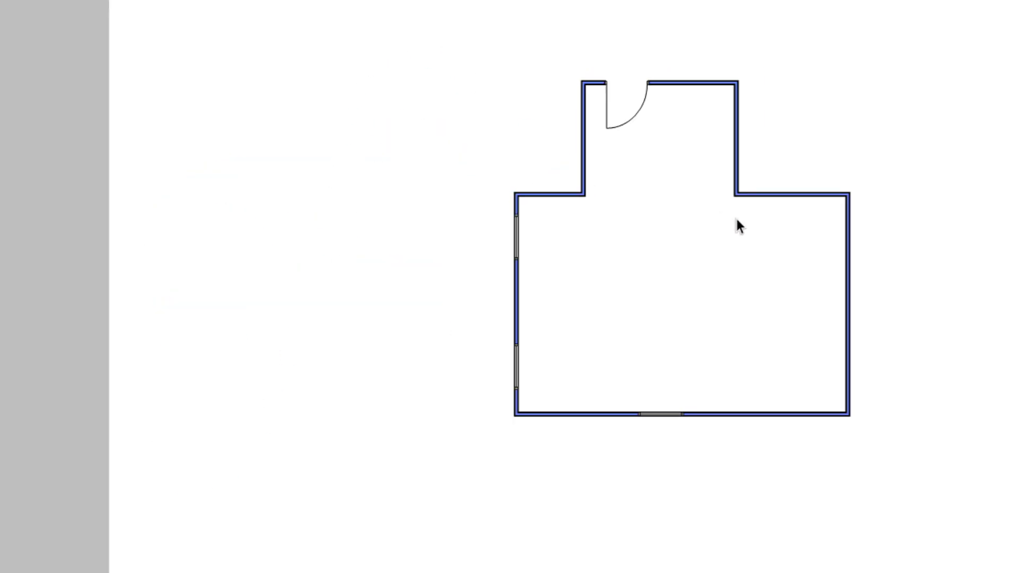
{"action": "scroll", "coordinate": [737, 218], "scroll_direction": "up", "scroll_amount": 4}
{"action": "scroll", "coordinate": [711, 231], "scroll_direction": "down", "scroll_amount": 2}
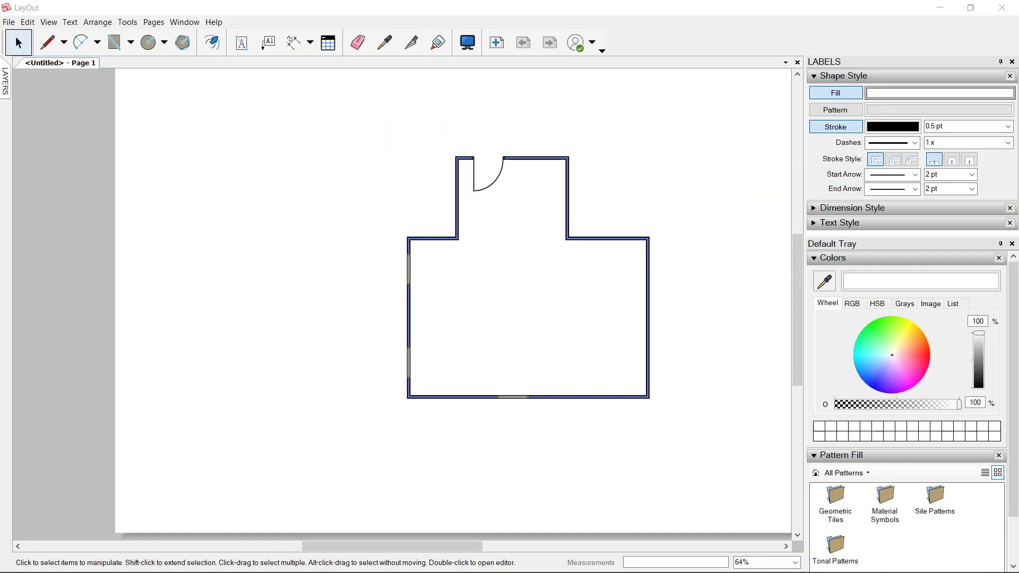
{"action": "scroll", "coordinate": [511, 282], "scroll_direction": "down", "scroll_amount": 2}
{"action": "scroll", "coordinate": [511, 282], "scroll_direction": "up", "scroll_amount": 4}
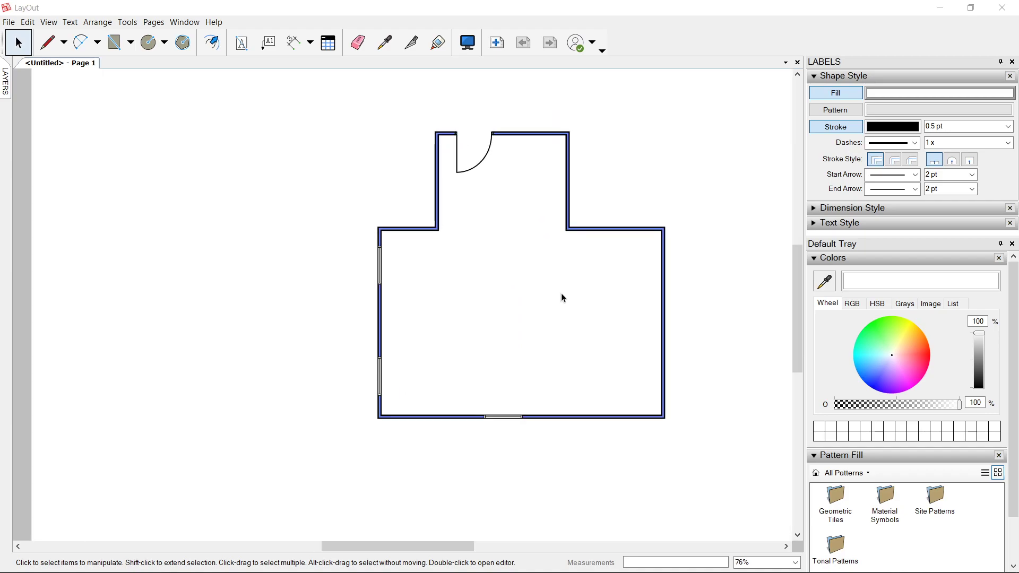